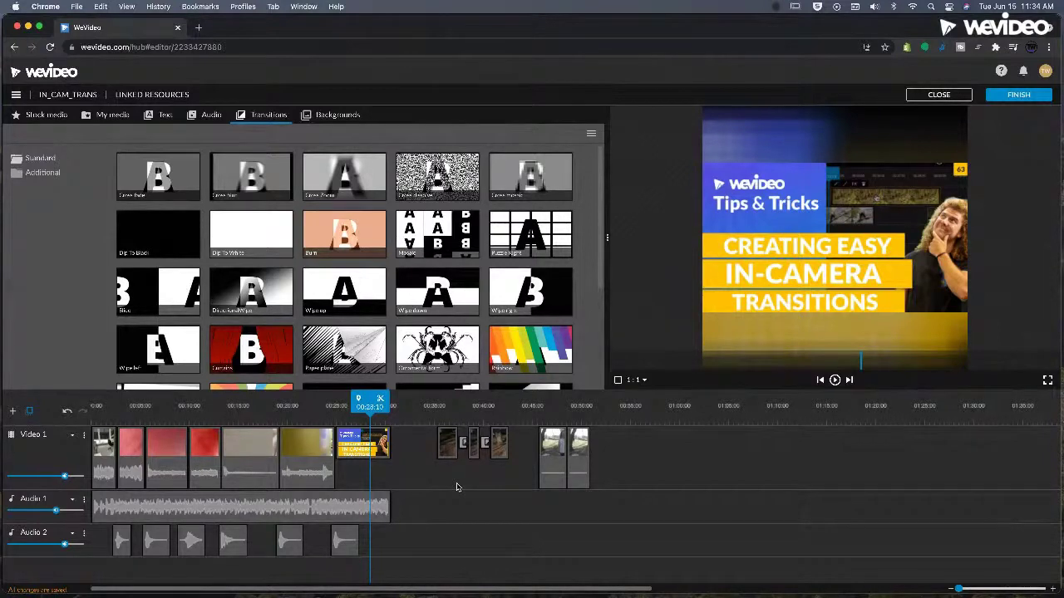
- Examine the hand-over-lens cut between the first two Video 1 clips, from about 2 to 3 seconds on the timeline
left_click(109, 417)
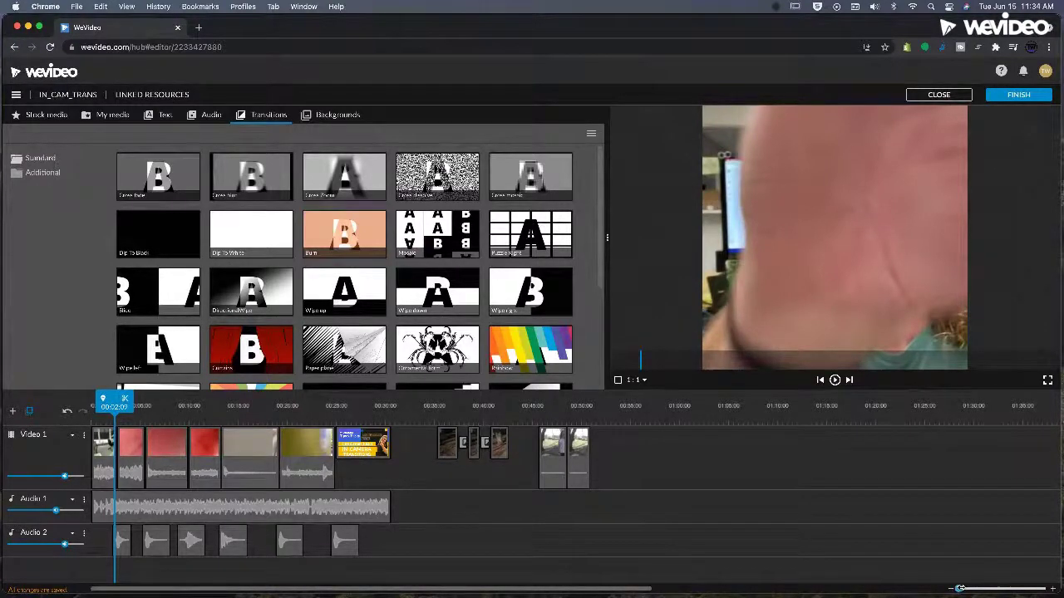
scroll(960, 588, "up", 2)
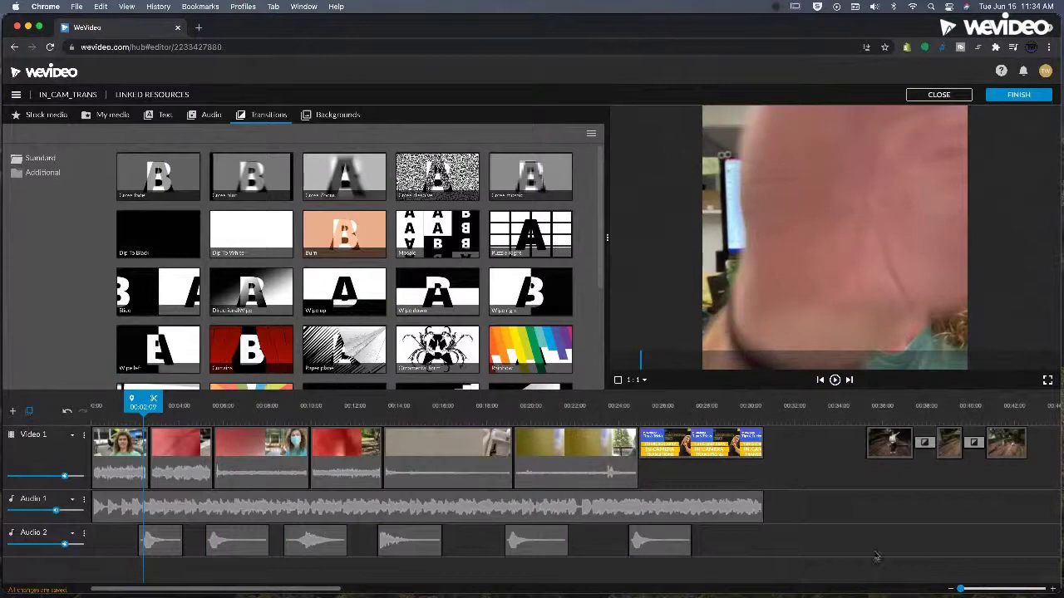
scroll(962, 588, "up", 3)
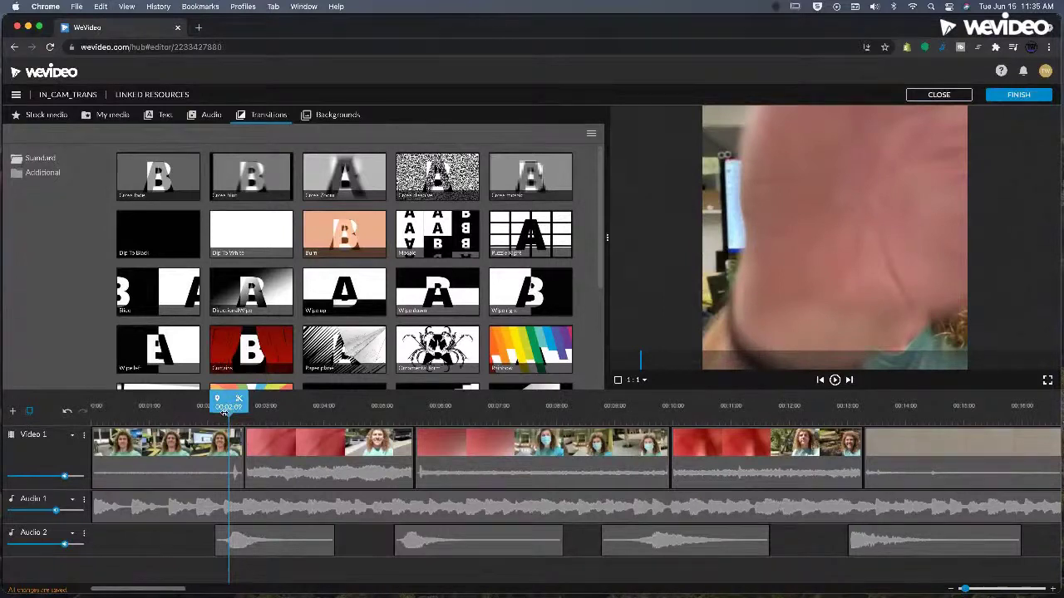
scroll(224, 413, "up", 3)
scroll(224, 413, "up", 4)
scroll(224, 413, "up", 4)
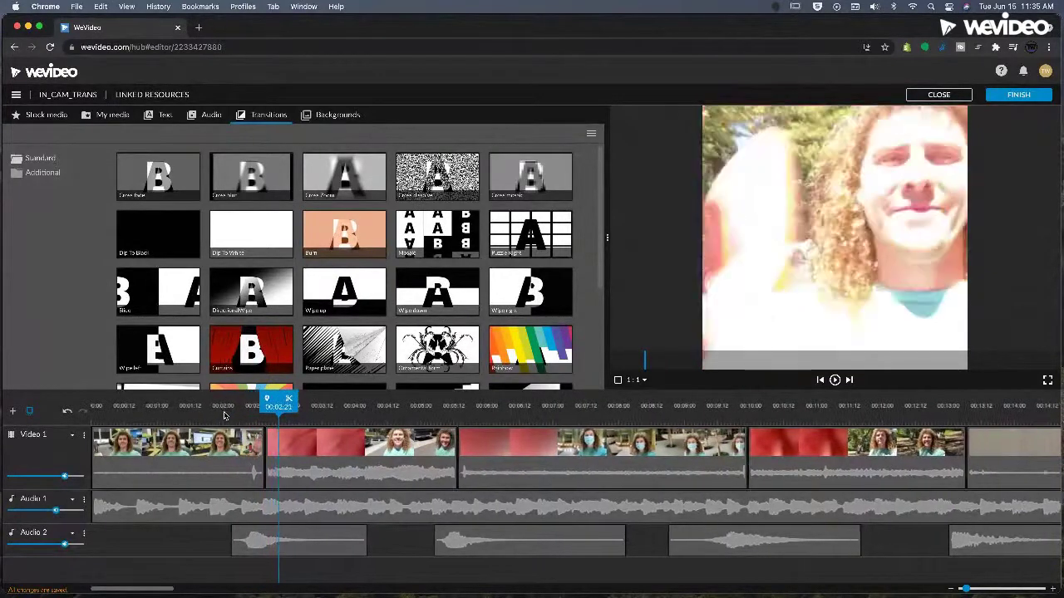
scroll(224, 413, "up", 4)
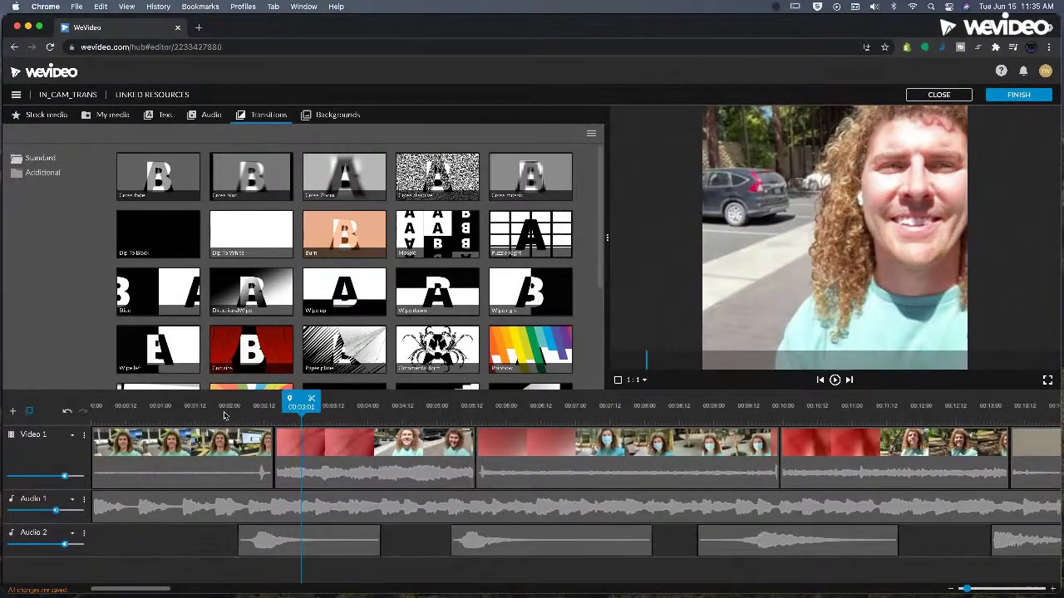
scroll(224, 414, "up", 2)
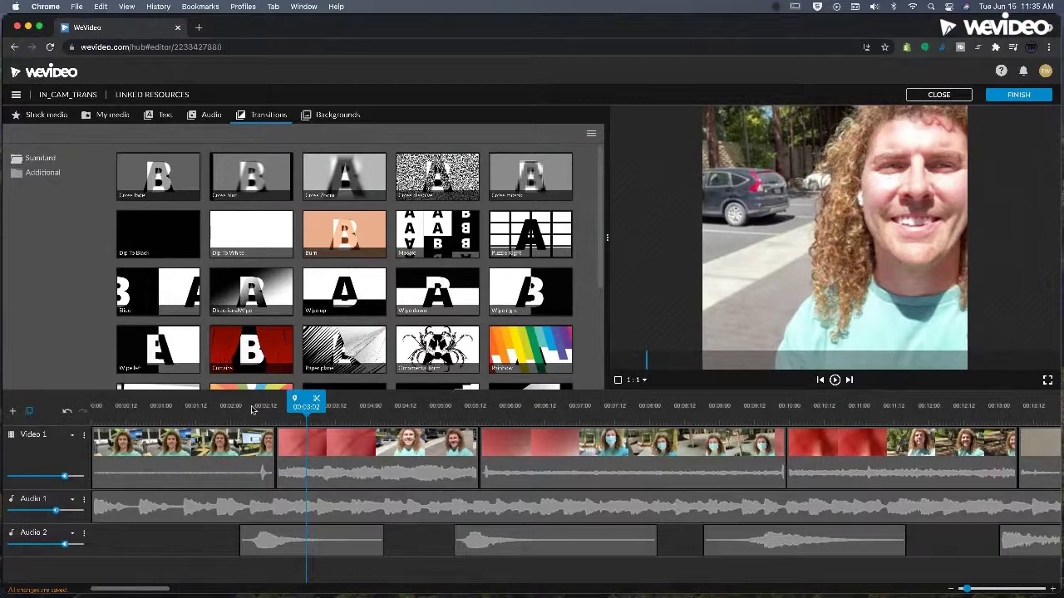
left_click(252, 409)
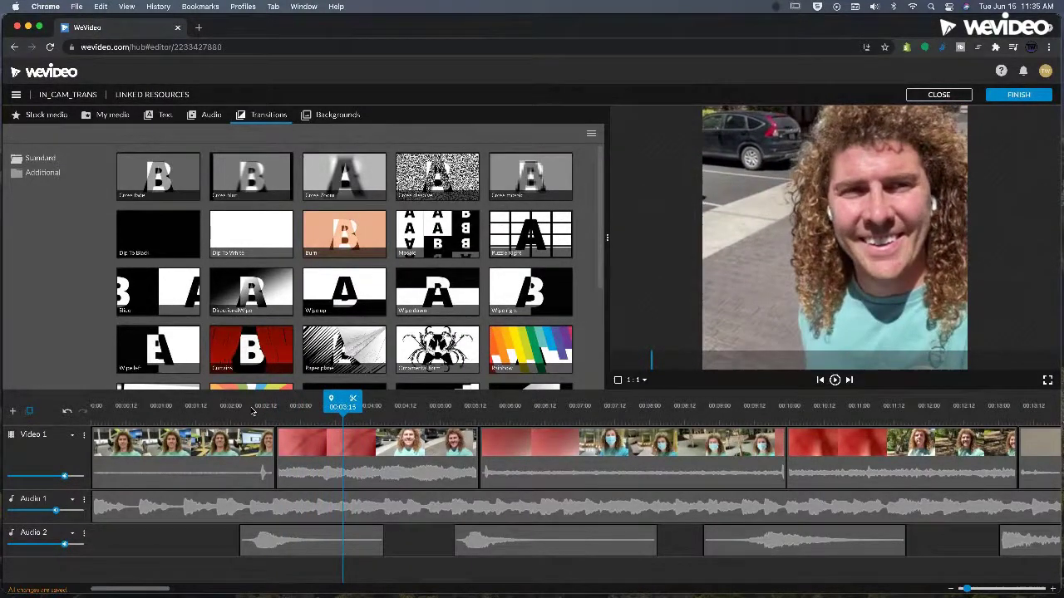
left_click_drag(263, 408, 275, 409)
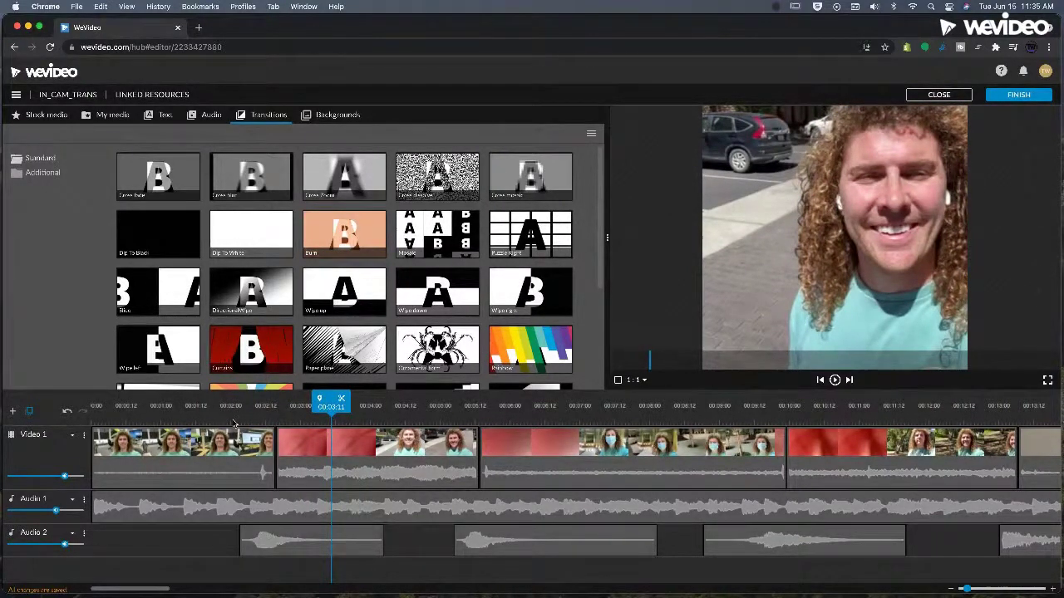
- Search the stock media for "hit", limiting the results to audio with music excluded
left_click(54, 115)
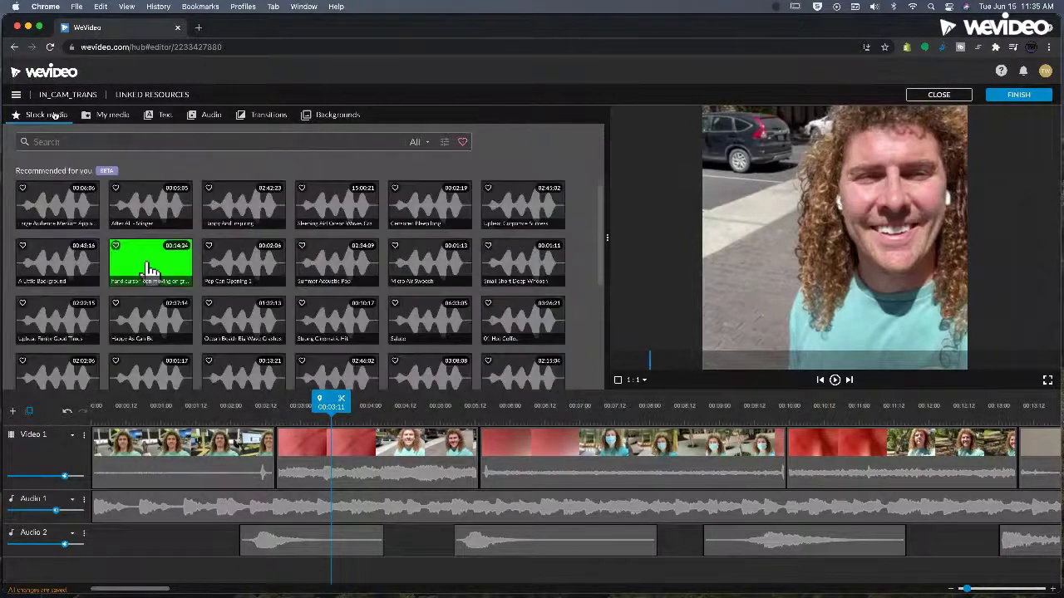
left_click(267, 550)
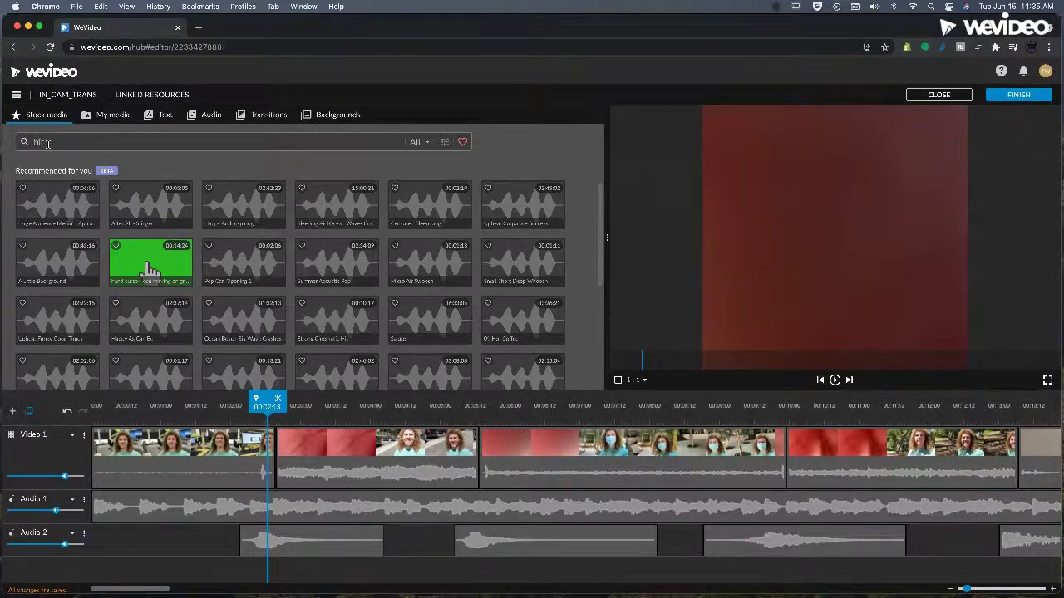
key("Return")
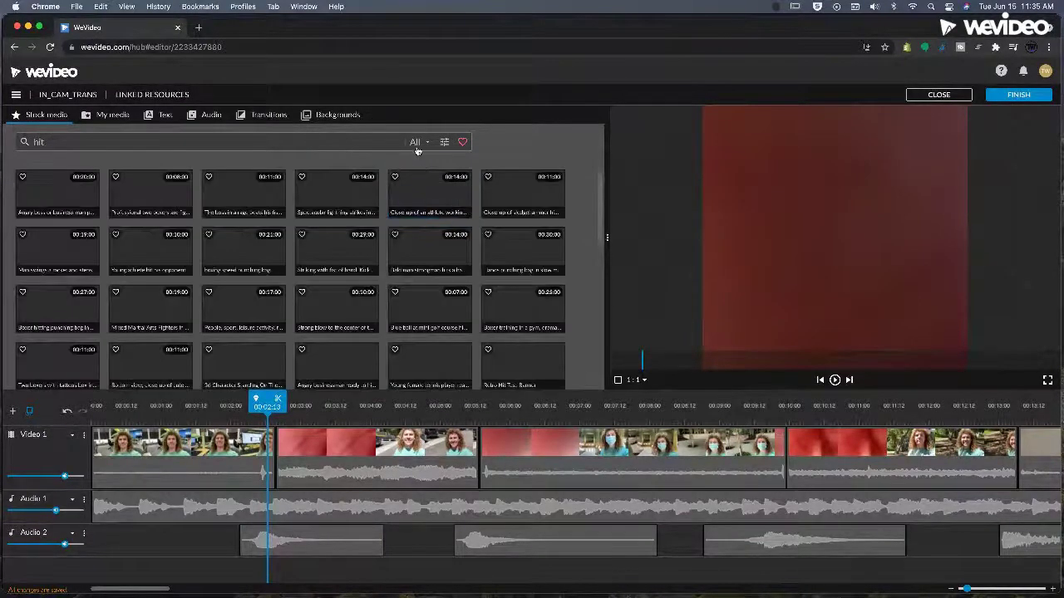
left_click(417, 145)
left_click(420, 212)
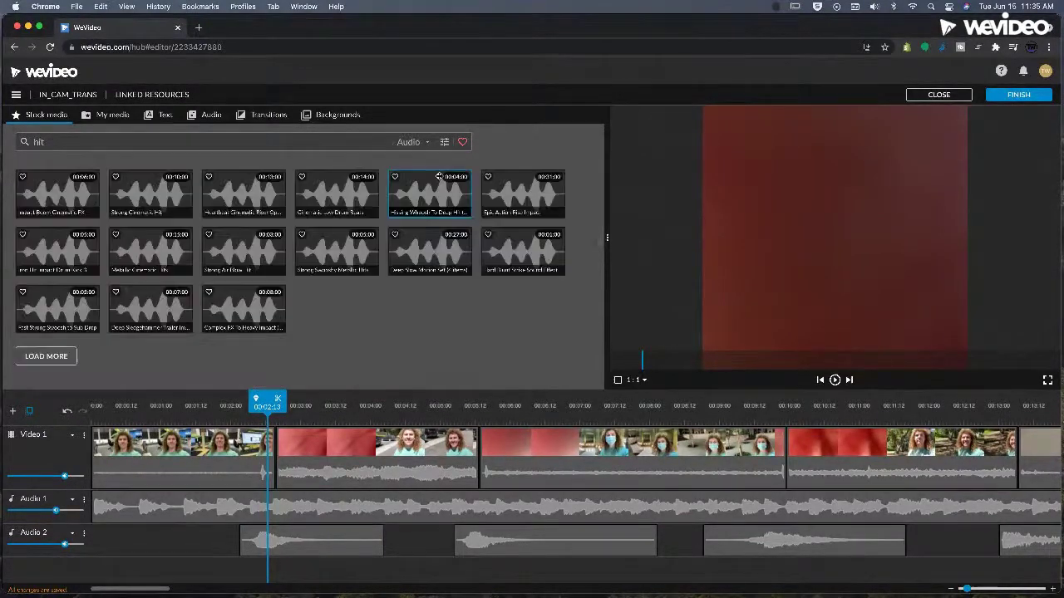
left_click(446, 145)
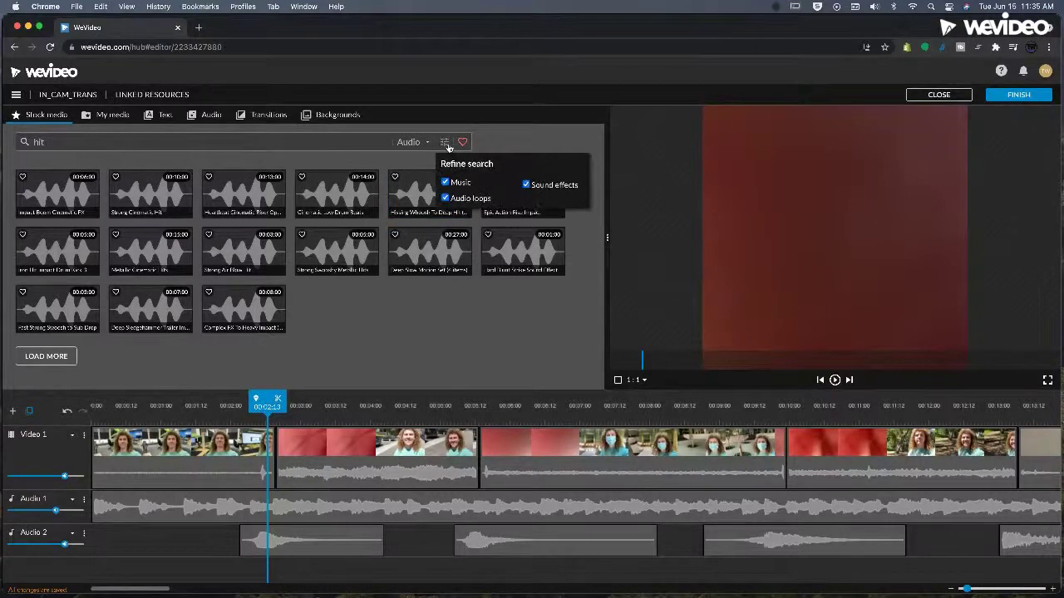
left_click(446, 183)
left_click(447, 328)
- Preview the Impact Boom Cinematic FX, Strong Cinematic Hit, Metallic Cinematic Hits and Strong Air Blow Hit sounds
left_click(76, 206)
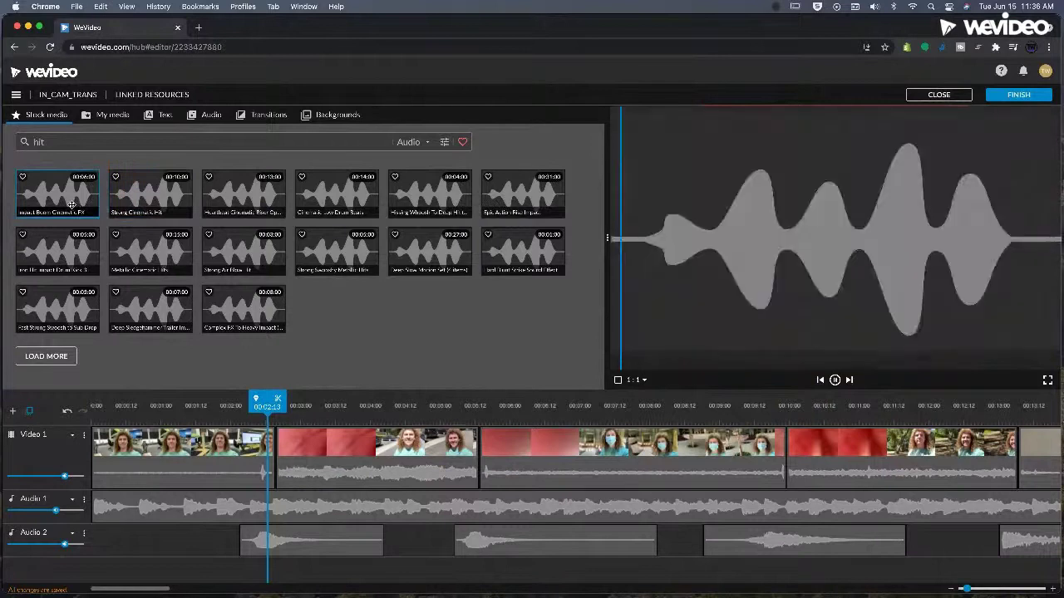
left_click(146, 206)
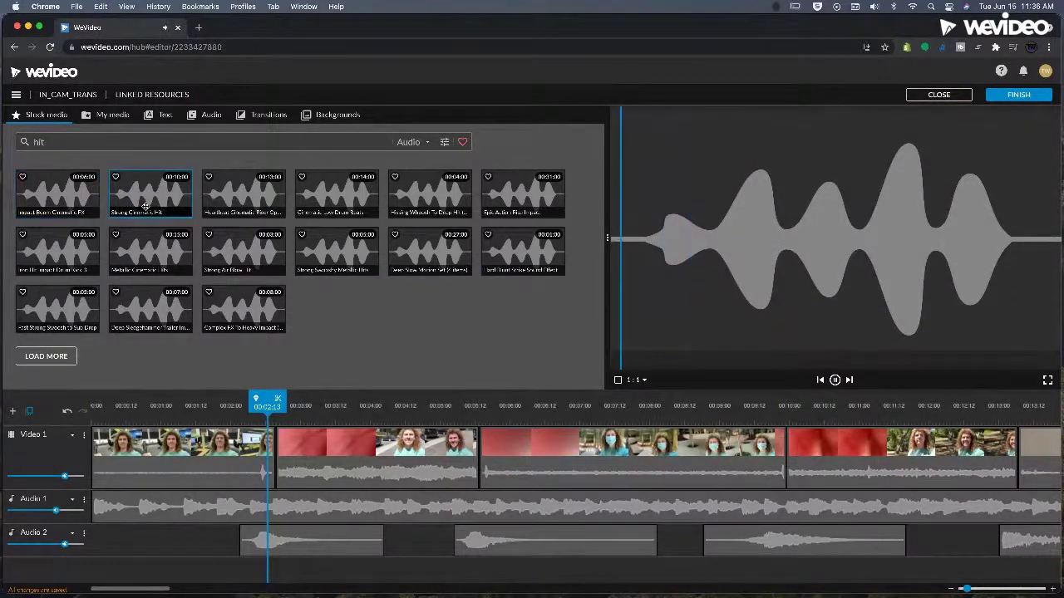
left_click(155, 233)
left_click(239, 257)
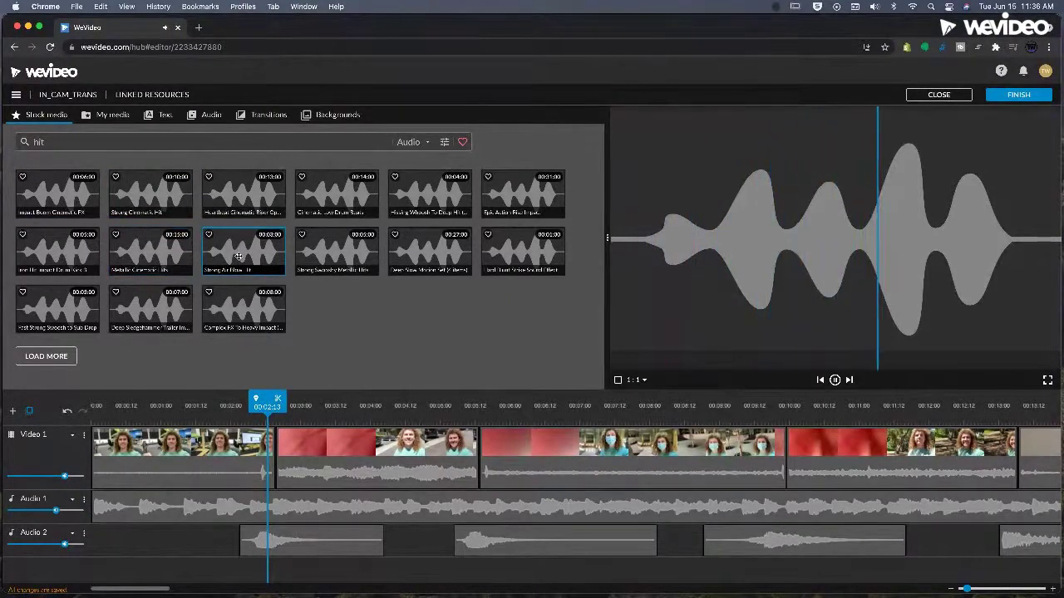
- Lower the Audio 1 track's volume to zero and play the sequence from about 00:01:19 to hear the transition sounds
left_click(215, 406)
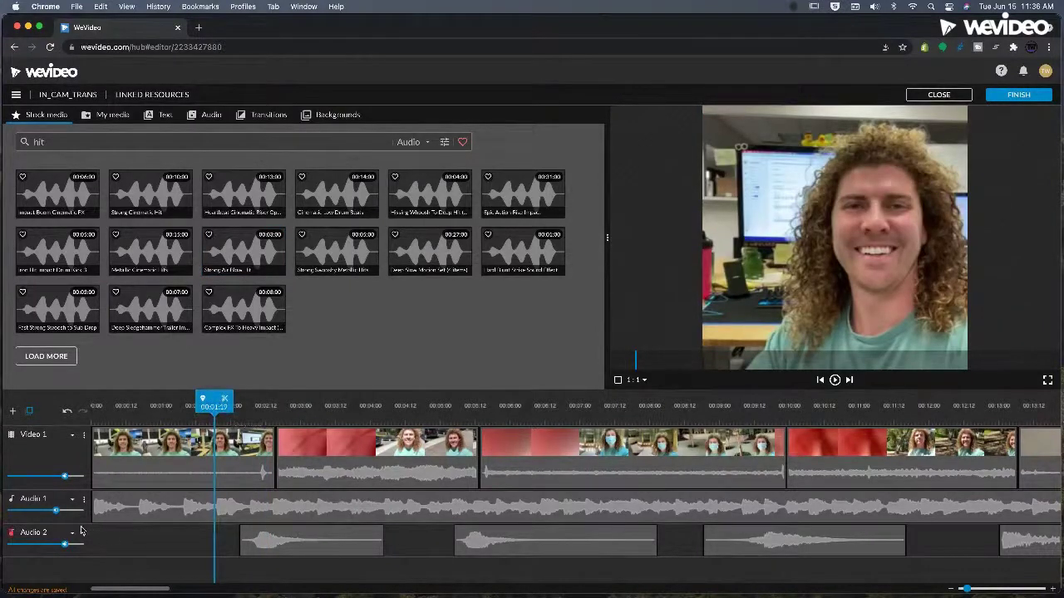
left_click_drag(55, 511, 7, 510)
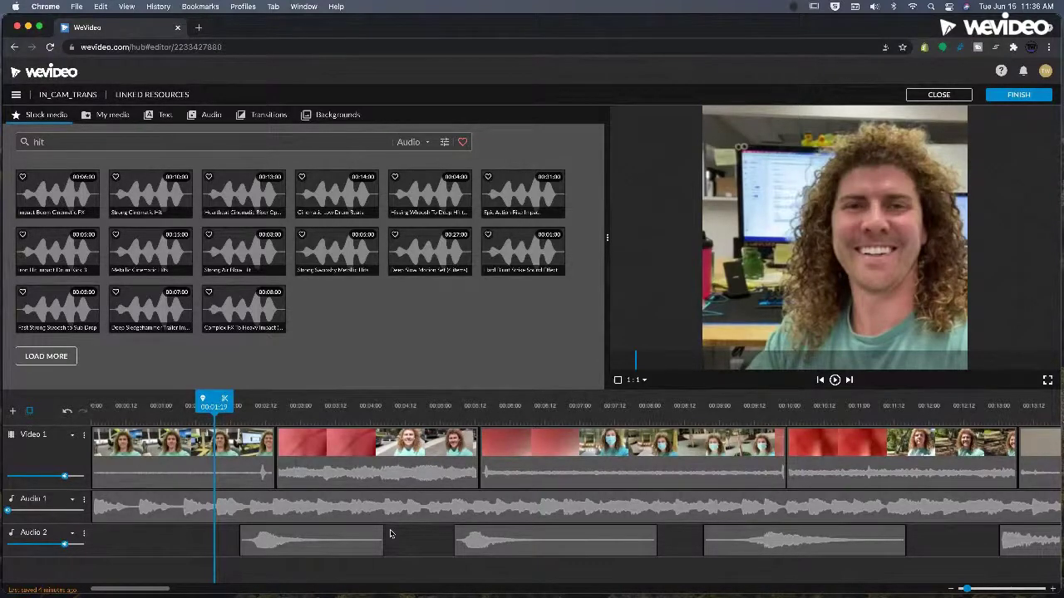
key("space")
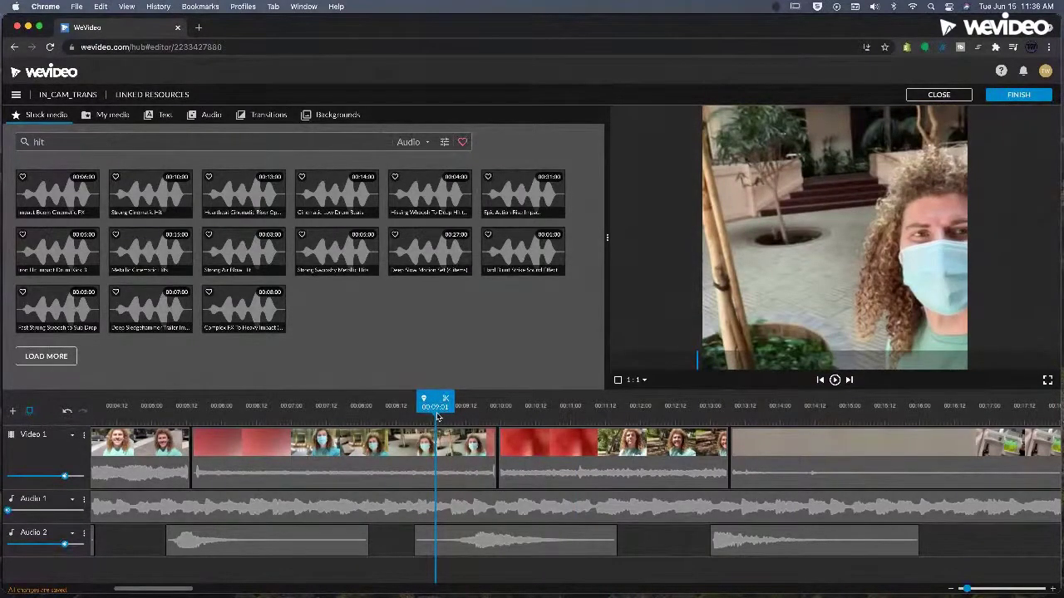
key("space")
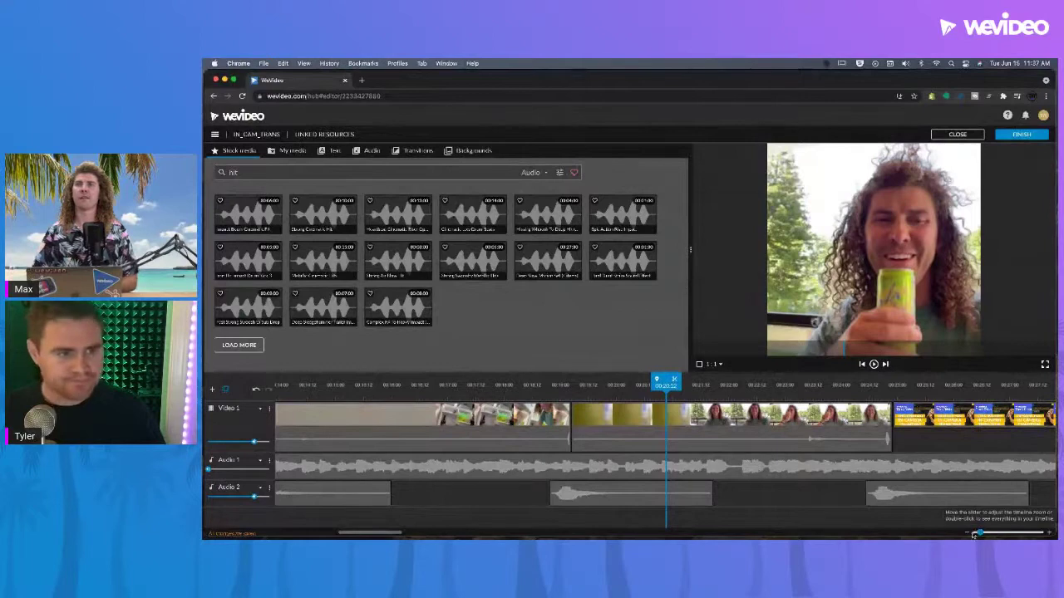
- Return to the start of the timeline and preview the source clip IMG_6720 from the project's own media
left_click_drag(980, 532, 974, 532)
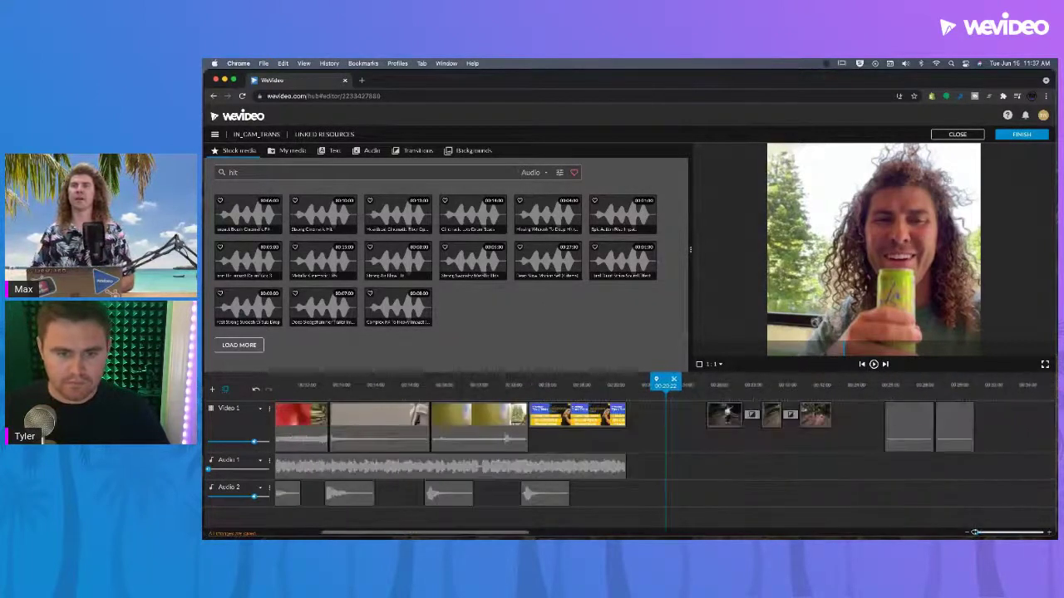
left_click(705, 387)
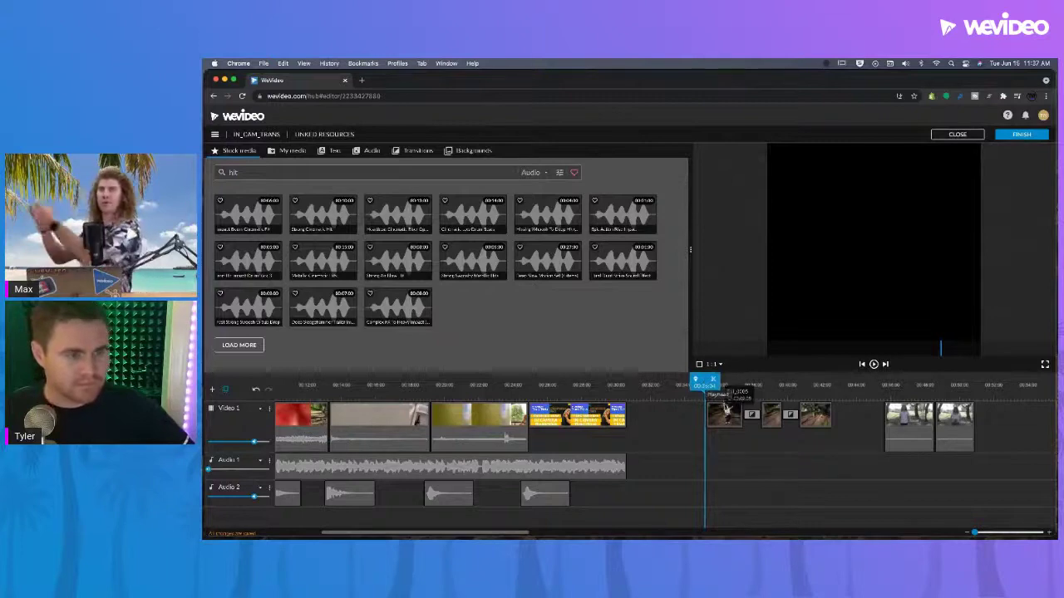
left_click_drag(648, 387, 307, 374)
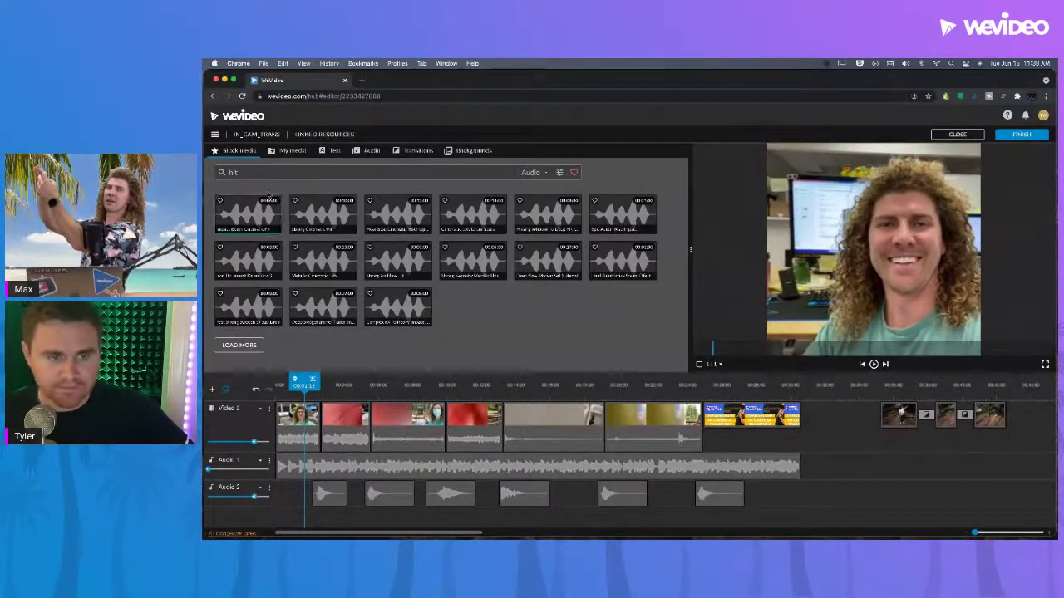
left_click(293, 151)
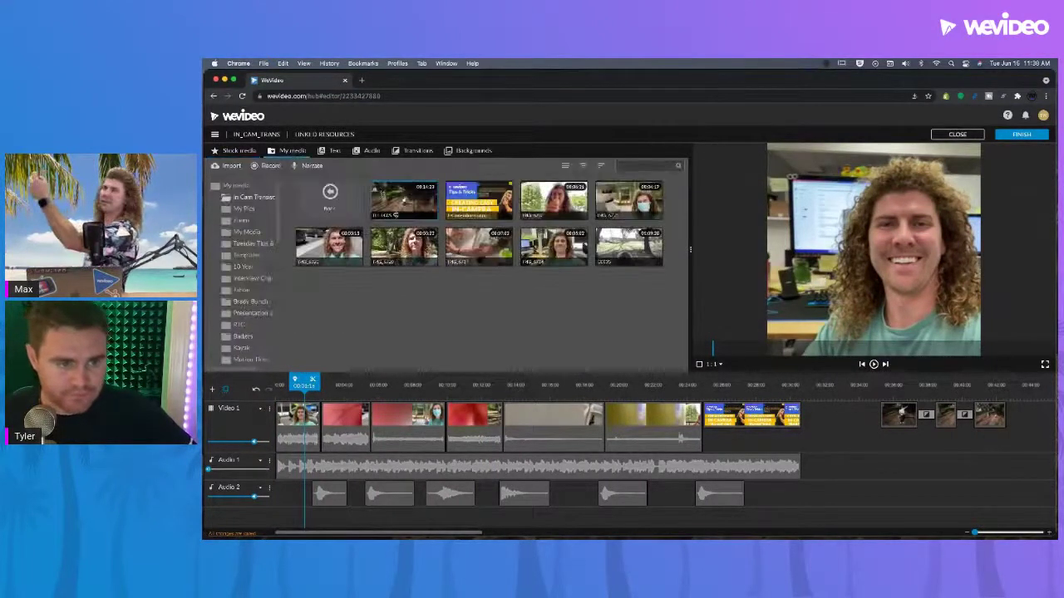
key("space")
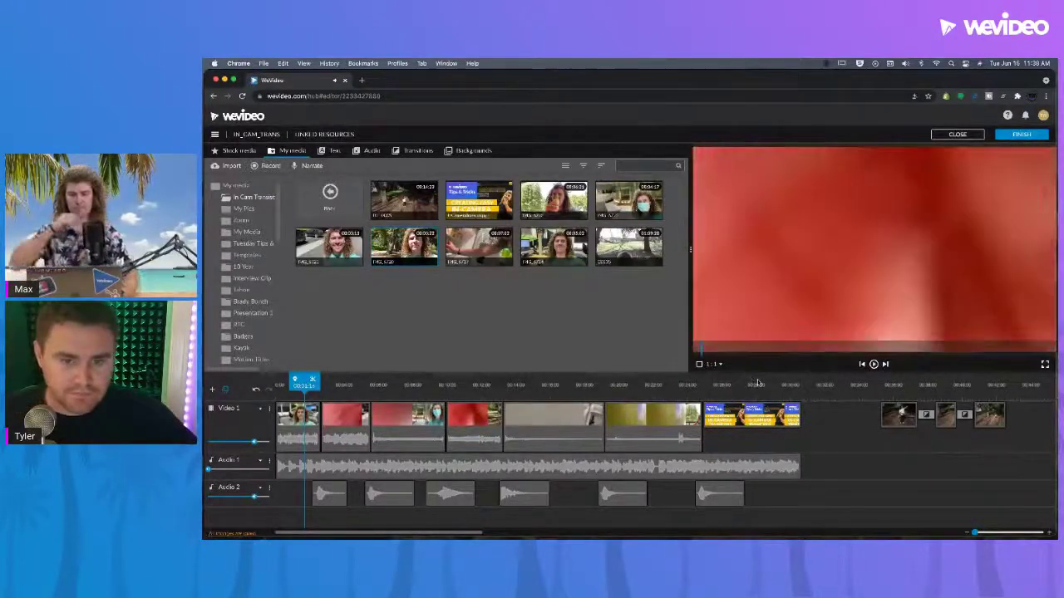
left_click(872, 364)
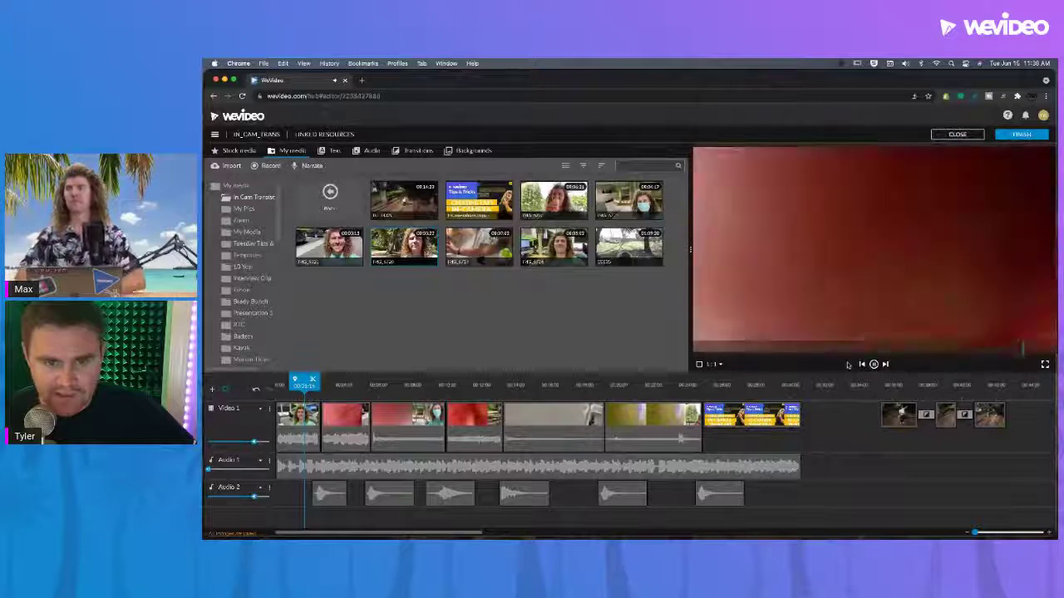
left_click(873, 365)
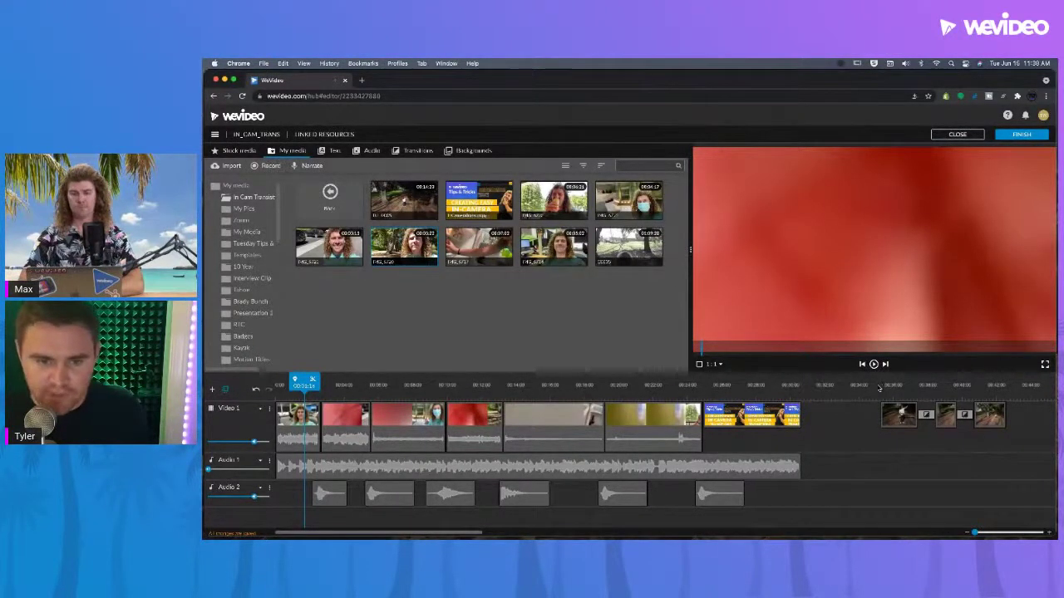
- Review the jump cut between the last two Video 1 clips, playing from about 00:46:02
left_click(879, 385)
left_click_drag(878, 386, 860, 385)
left_click_drag(457, 536, 586, 536)
left_click(589, 386)
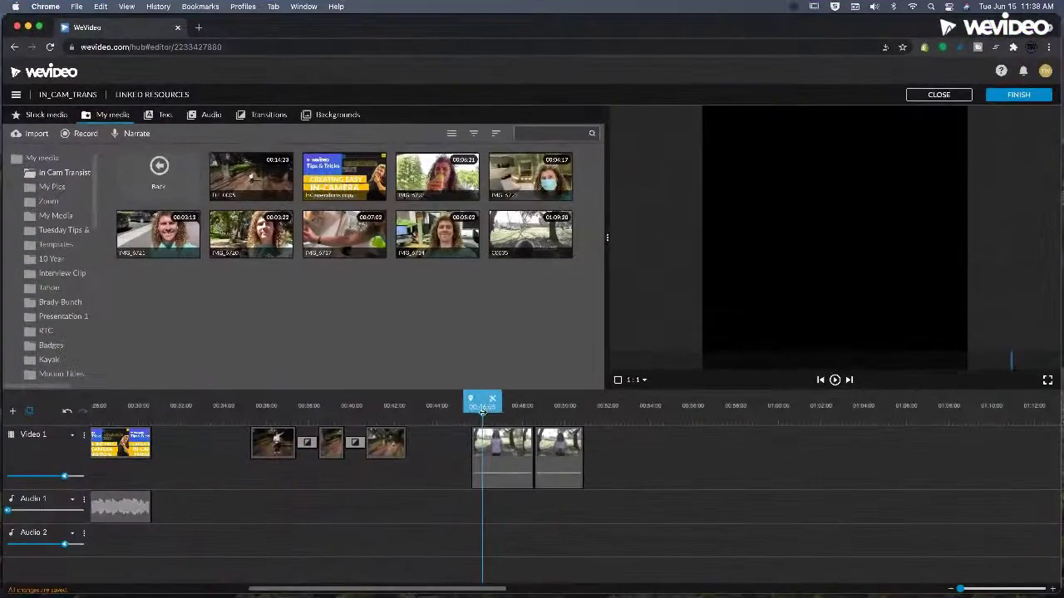
left_click_drag(482, 410, 494, 411)
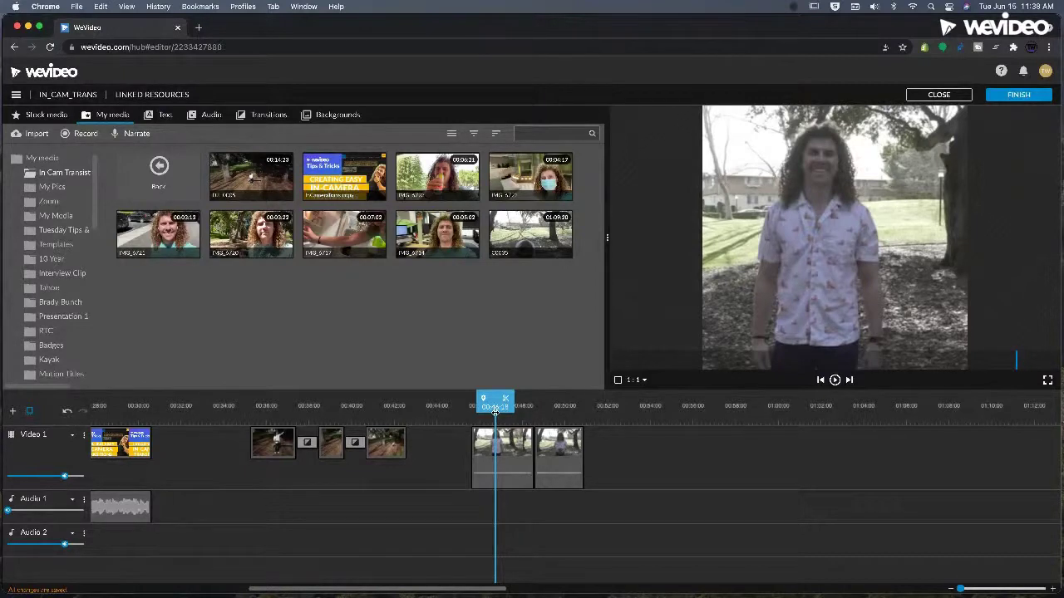
mouse_move(502, 405)
left_mouse_down()
mouse_move(522, 408)
mouse_move(481, 418)
left_mouse_up()
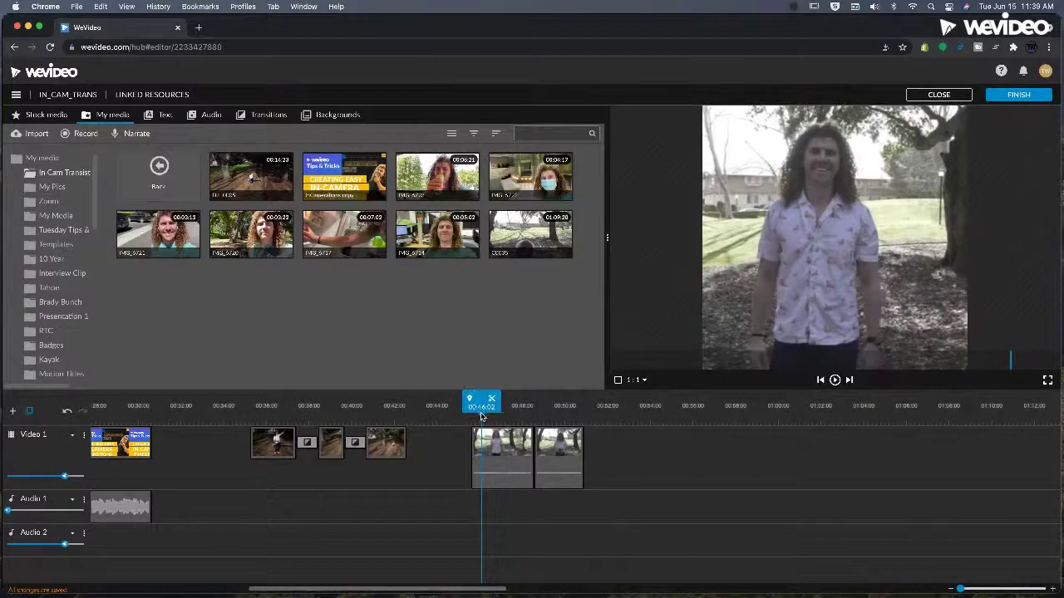
key("space")
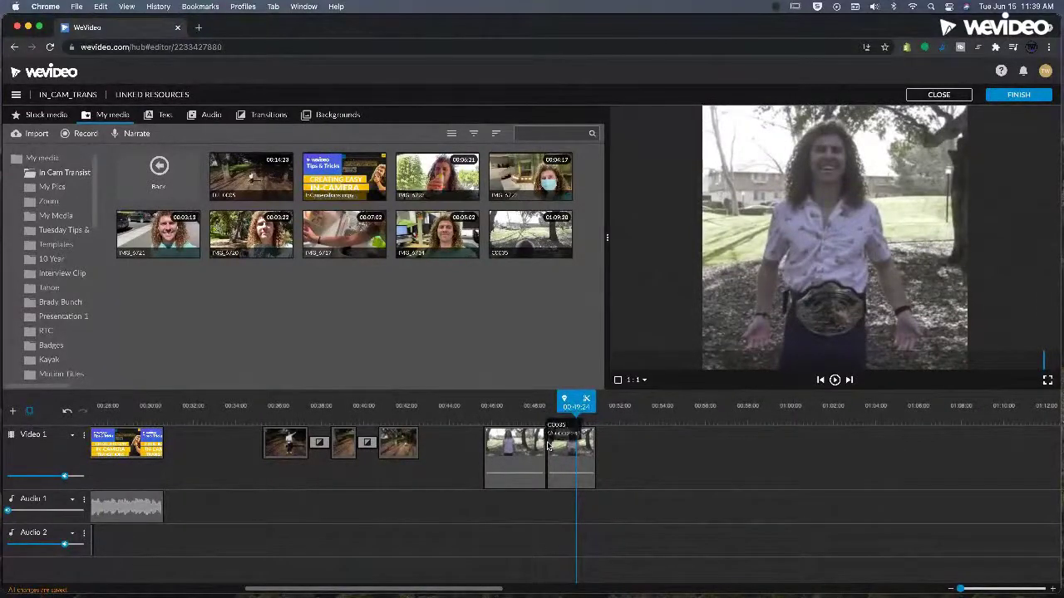
- Extend the end of the last Video 1 clip by about one second and play across the added footage
left_click_drag(590, 447, 615, 447)
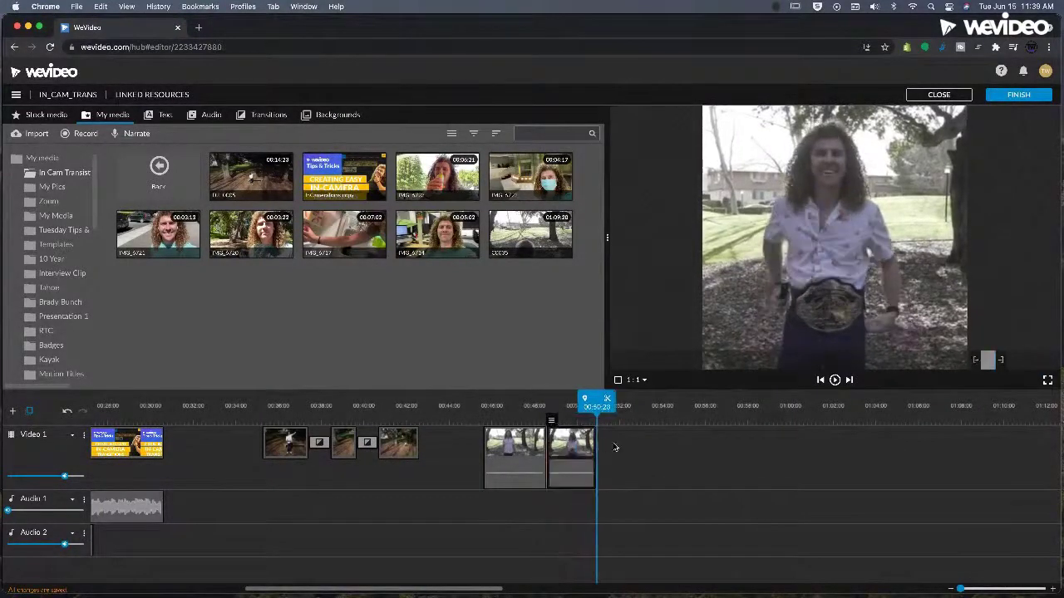
left_click(539, 405)
key("space")
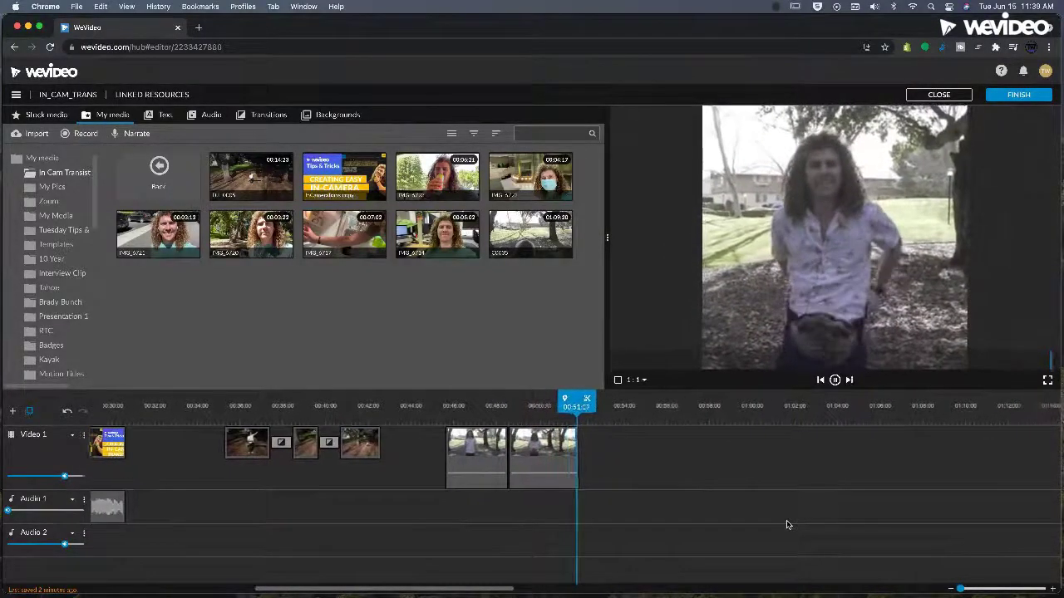
key("space")
- Add a Cross blur transition between the last two clips on Video 1
left_click(474, 405)
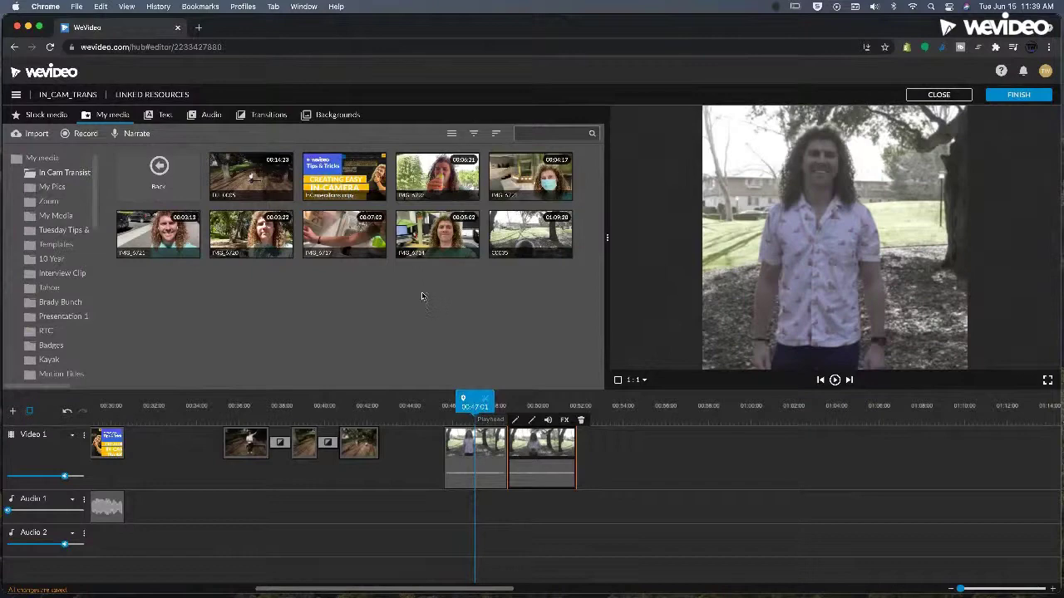
left_click(266, 118)
left_click(250, 177)
left_click_drag(249, 177, 507, 444)
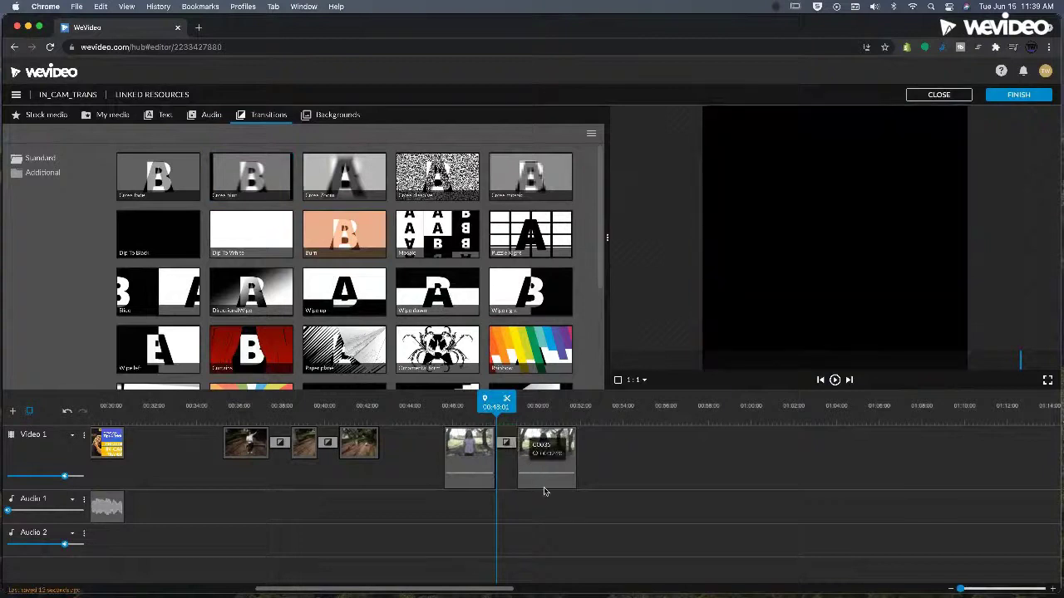
- Play the Cross blur transition between the last two Video 1 clips several times, including from about 00:47:01
left_click(507, 445)
left_click(680, 466)
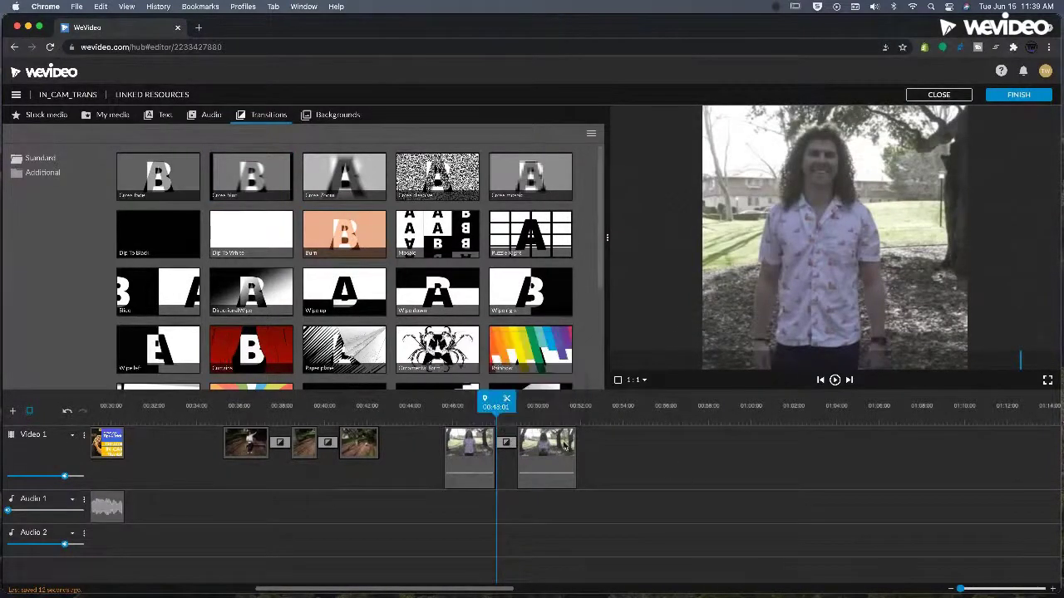
key("space")
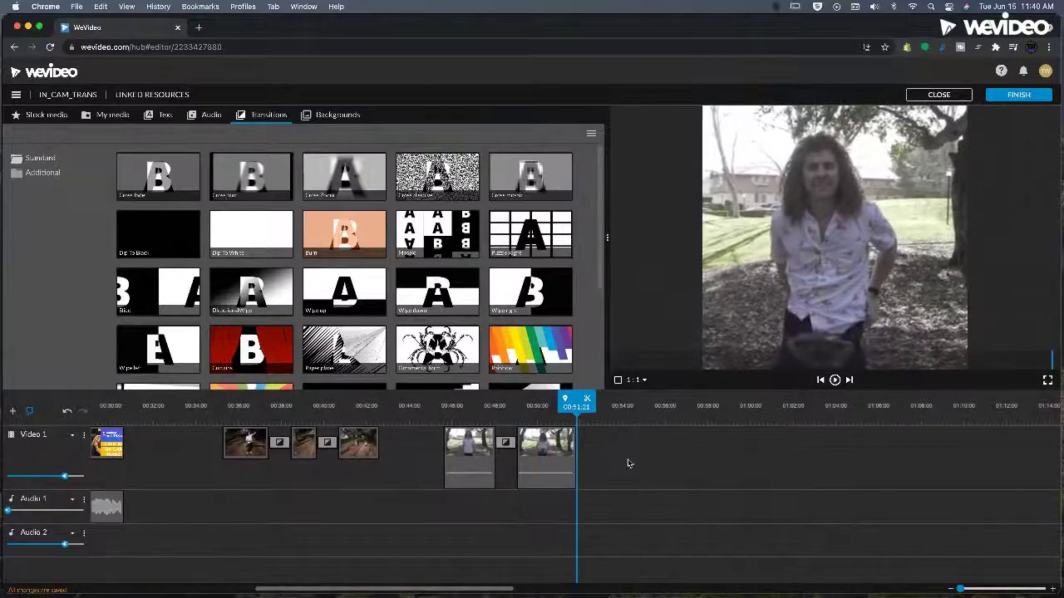
left_click(475, 409)
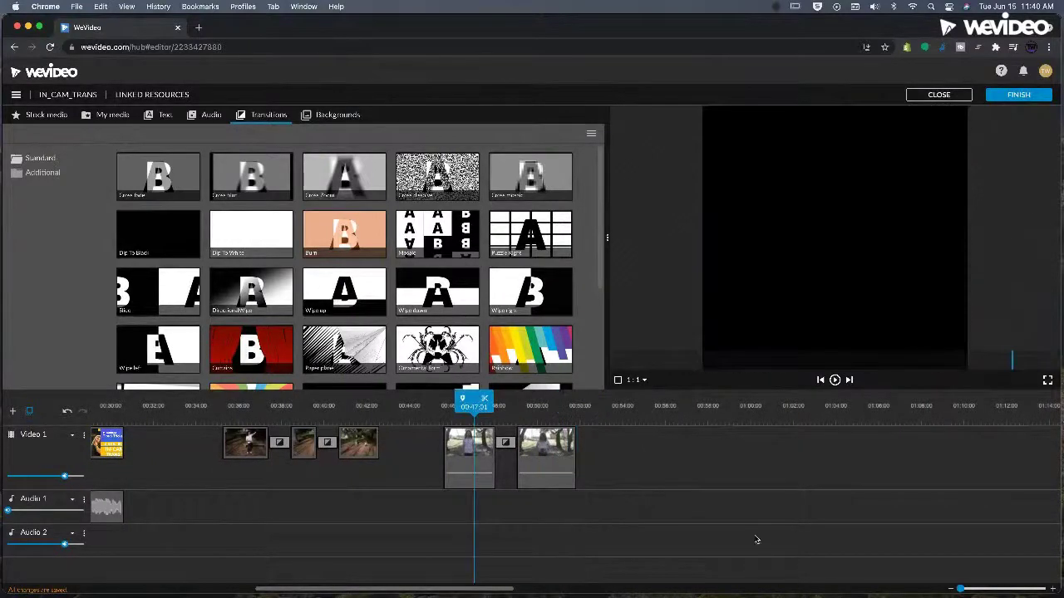
key("space")
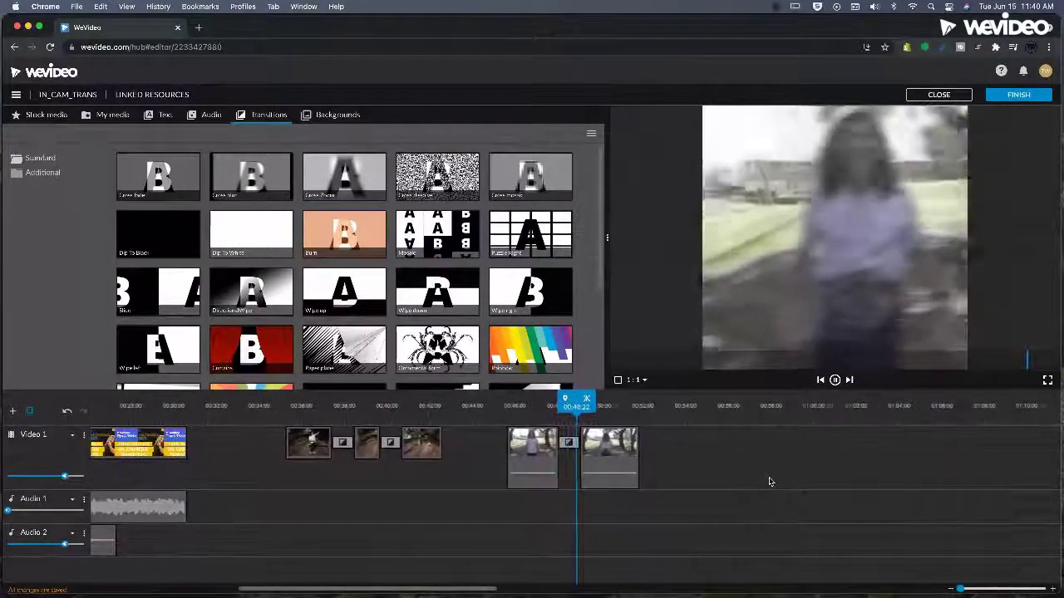
key("space")
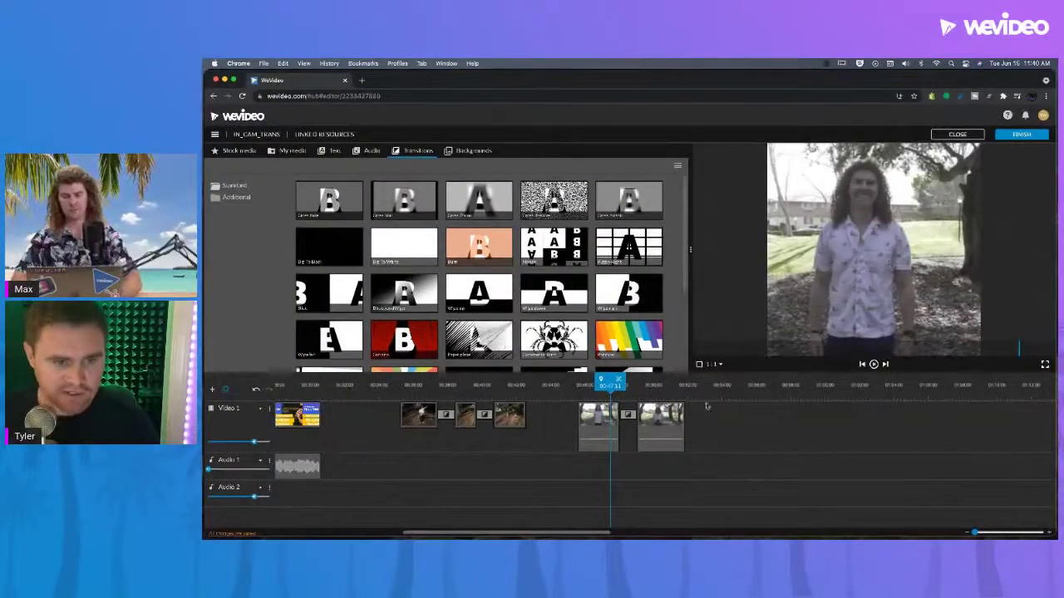
key("space")
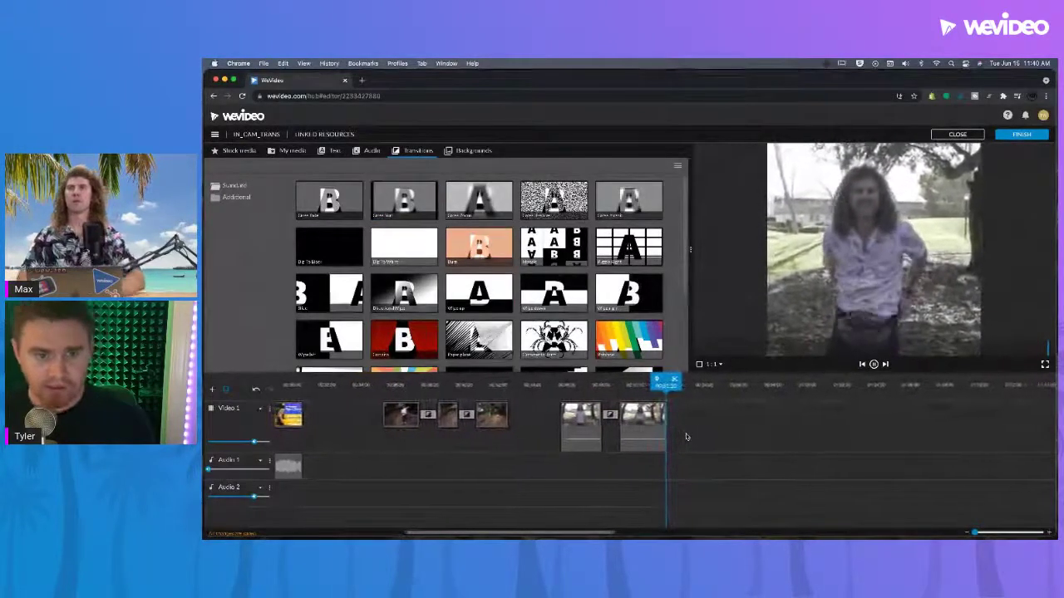
key("space")
key("space")
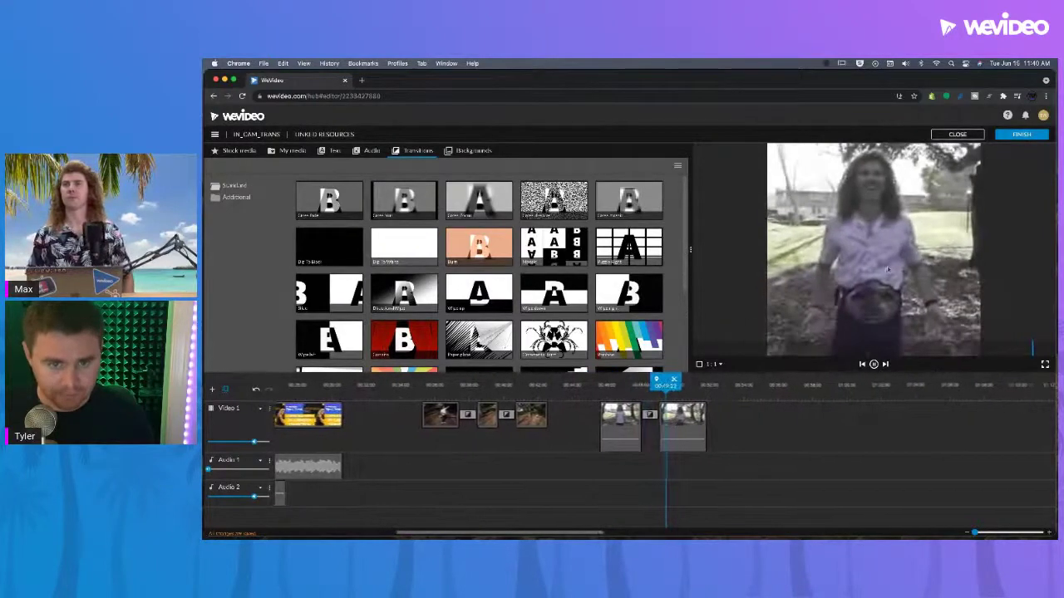
- Position the playhead just before the first drone clip on Video 1, at about 00:35:02
left_click(420, 385)
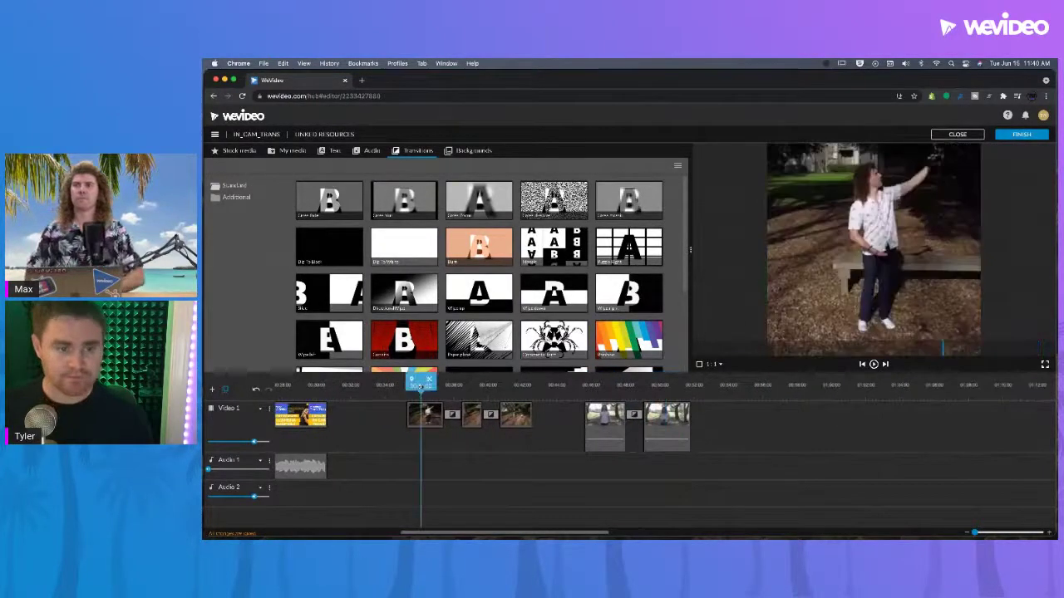
left_click_drag(421, 382, 405, 383)
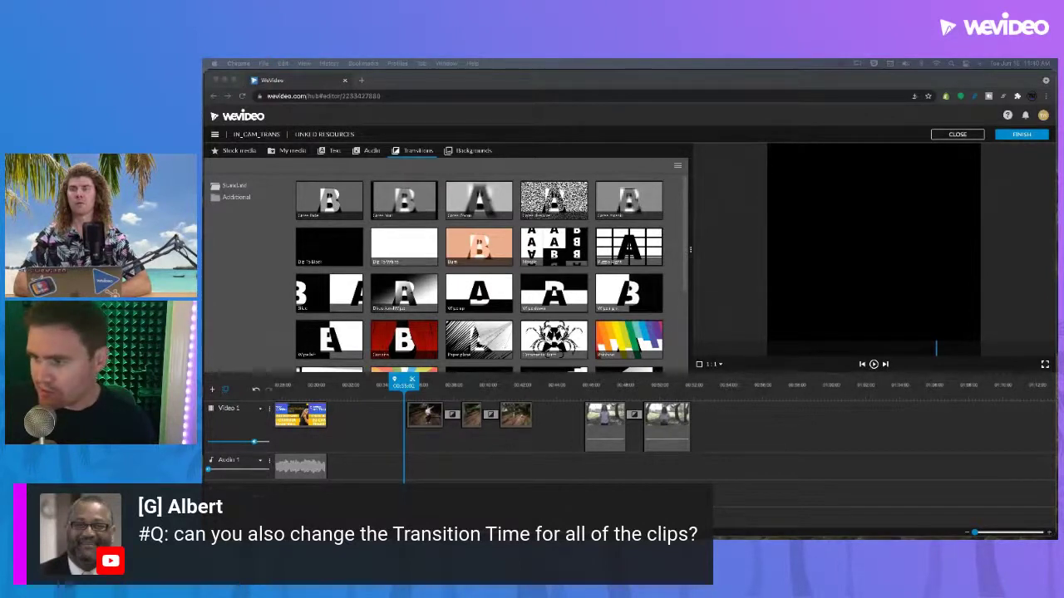
left_click(535, 472)
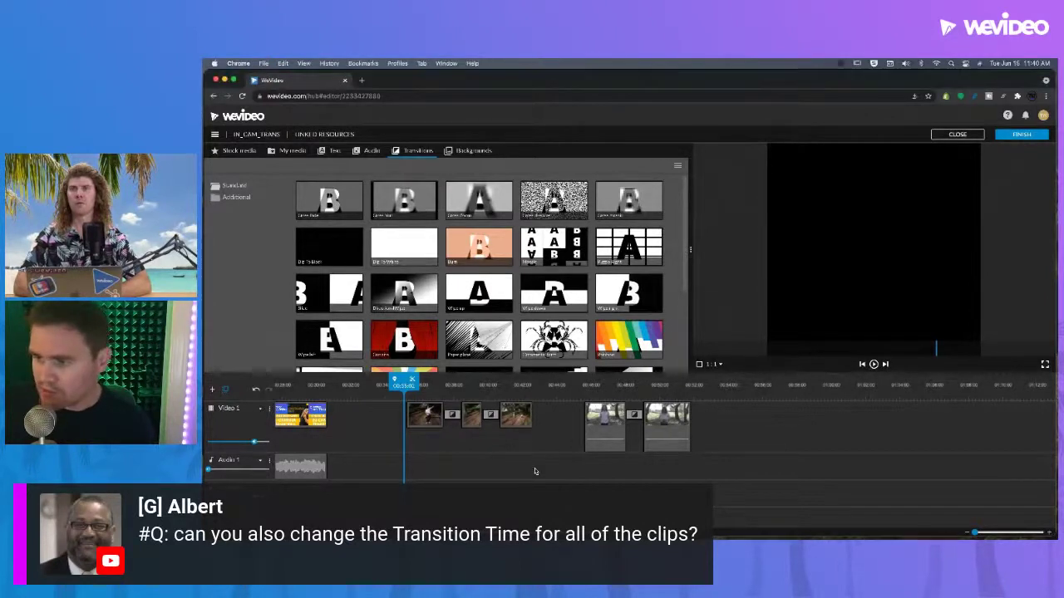
- Try shortening the duration of the Cross blur between the last two clips, with the change applied to all transitions
left_click(636, 420)
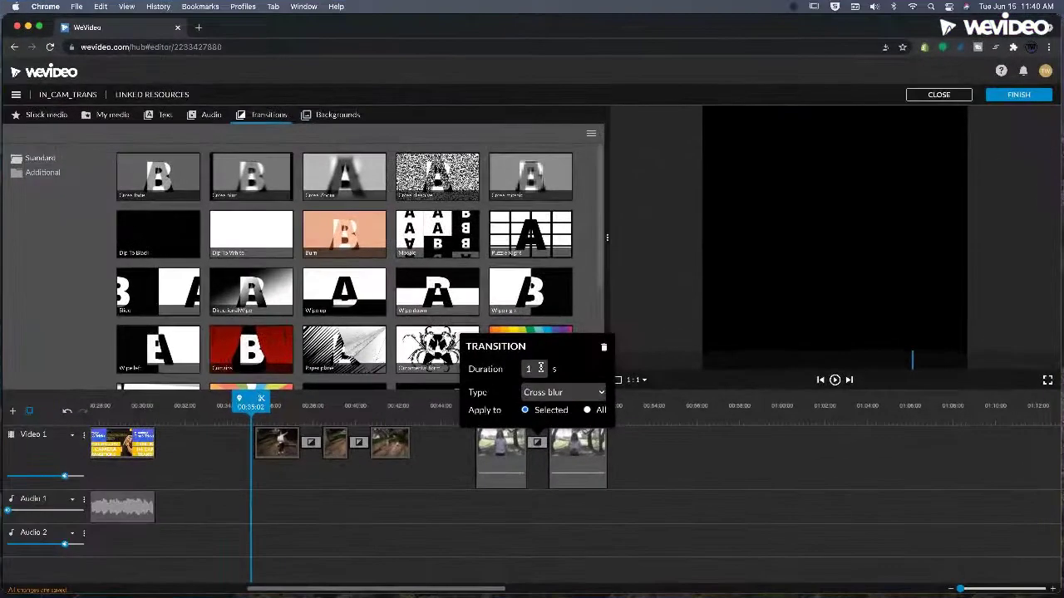
left_click(582, 397)
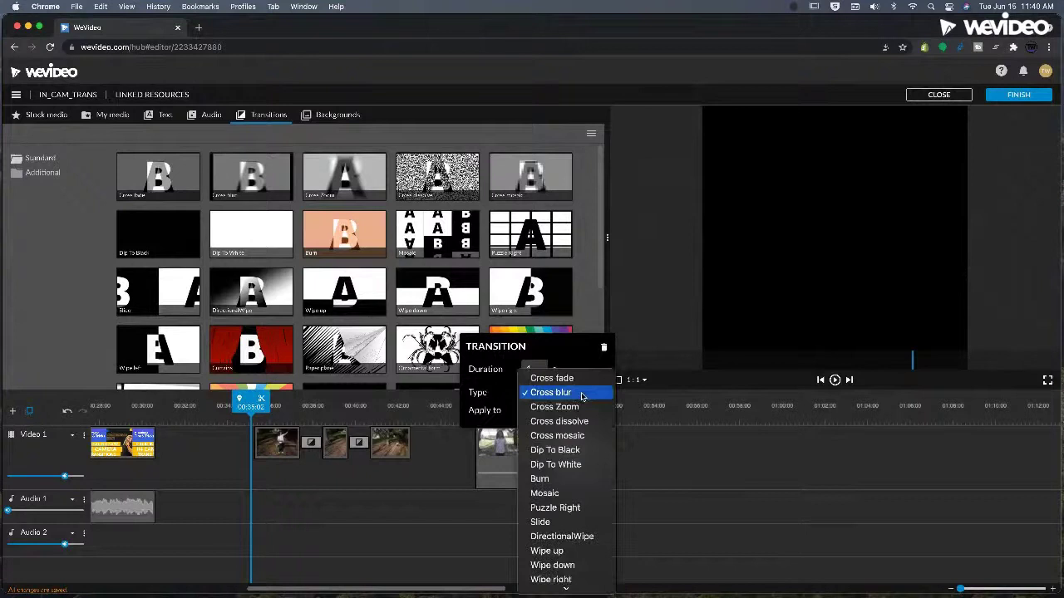
left_click(486, 391)
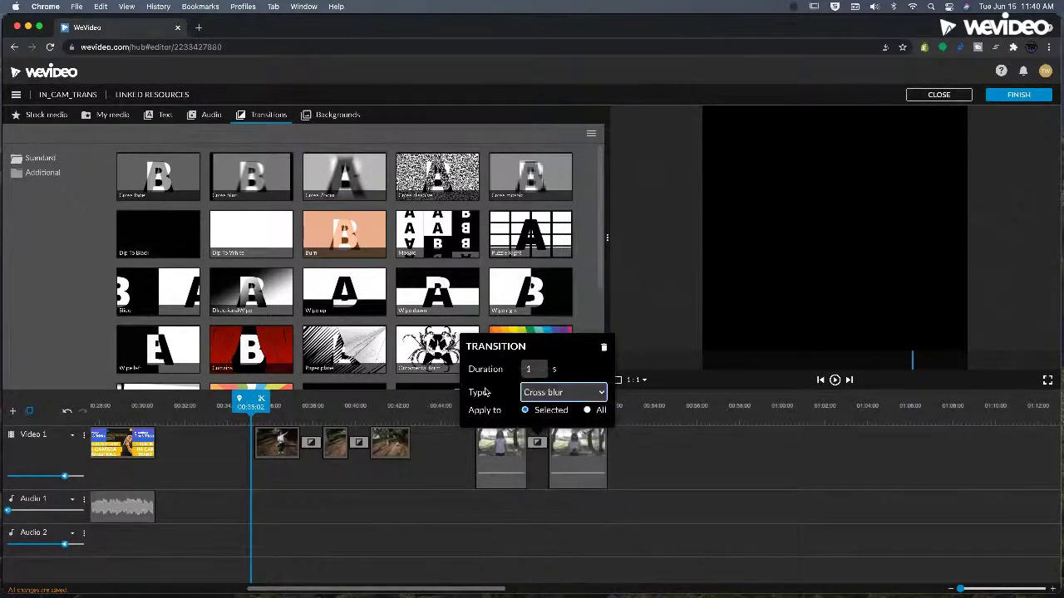
left_click(588, 411)
left_click(502, 364)
key("Return")
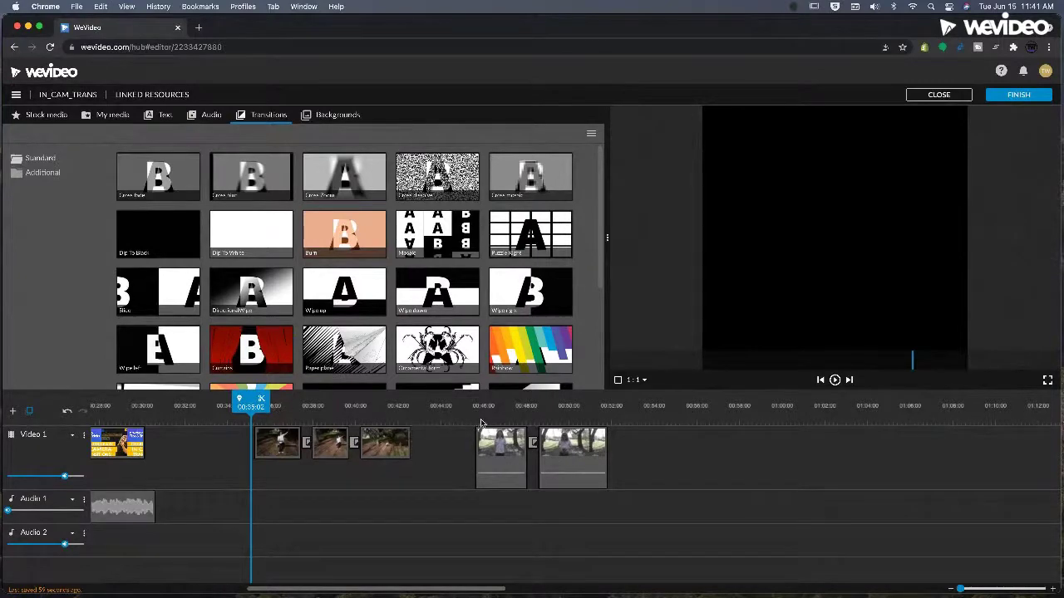
- Play across the shortened transition between the last two clips and inspect the transitions back to the start of the timeline
left_click(506, 408)
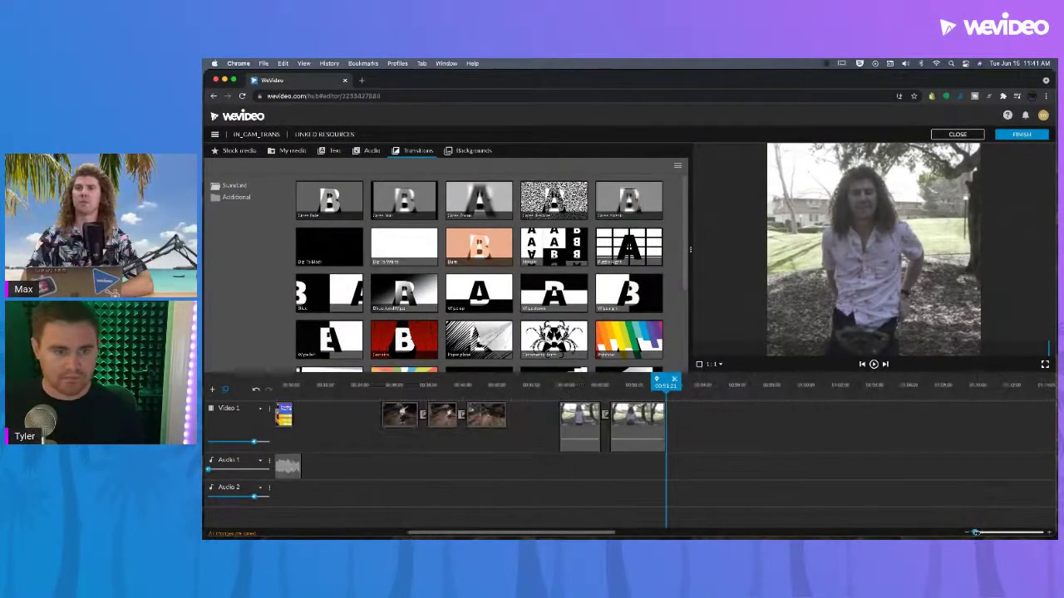
left_click_drag(526, 530, 350, 537)
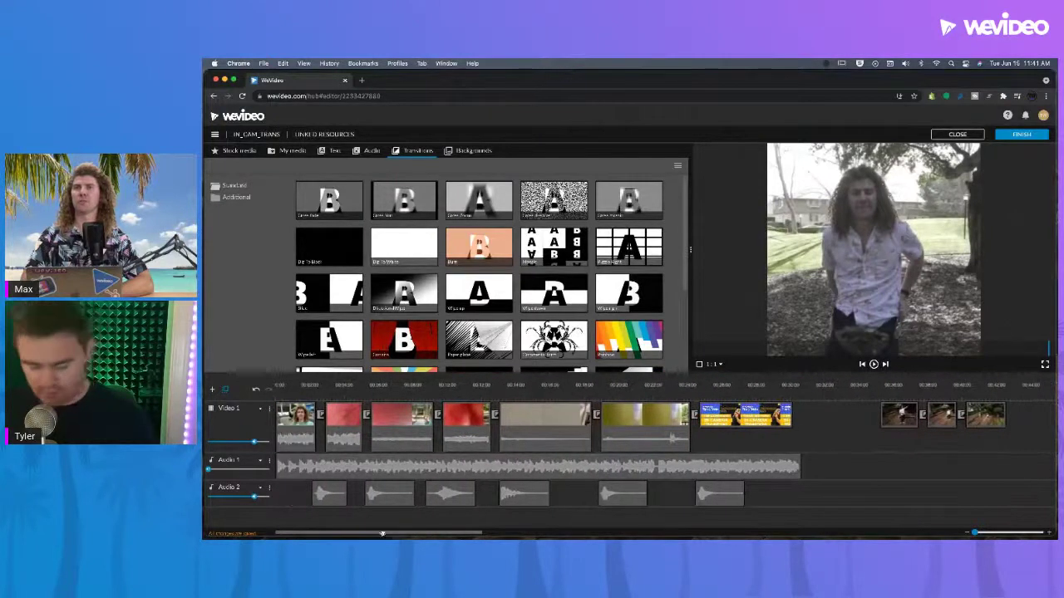
scroll(563, 497, "right", 10)
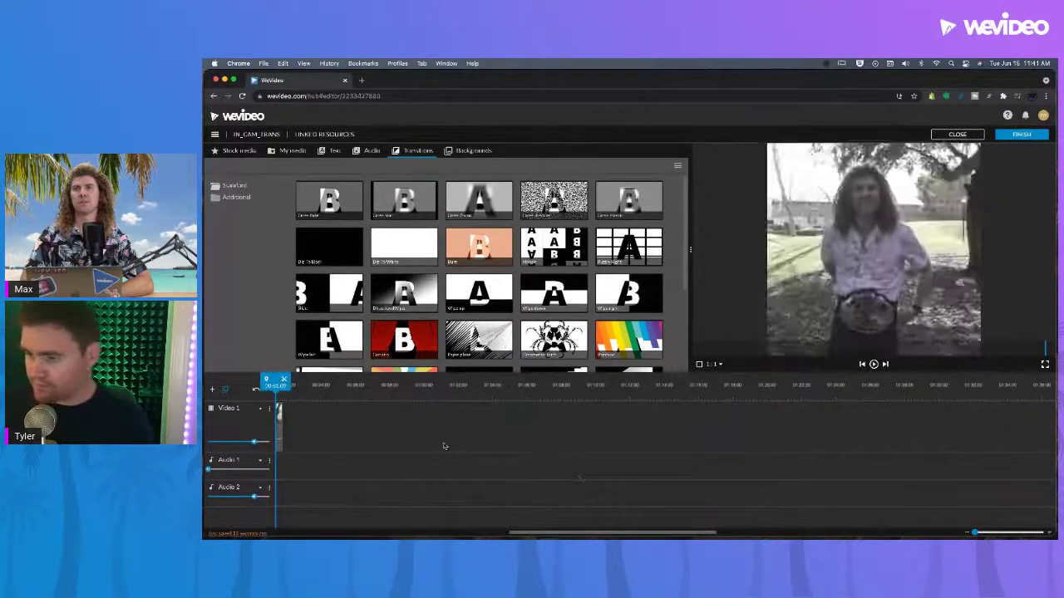
left_click_drag(536, 536, 284, 525)
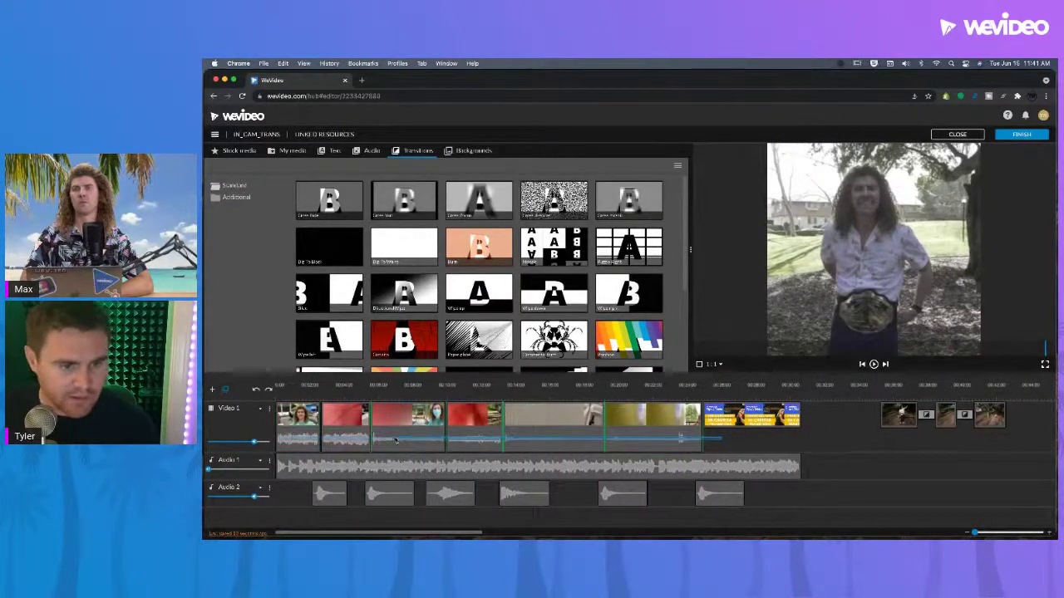
- Try adding transitions to the selected Video 1 clips, and shift the blue-and-yellow title clip to start at about 00:26:15
right_click(473, 439)
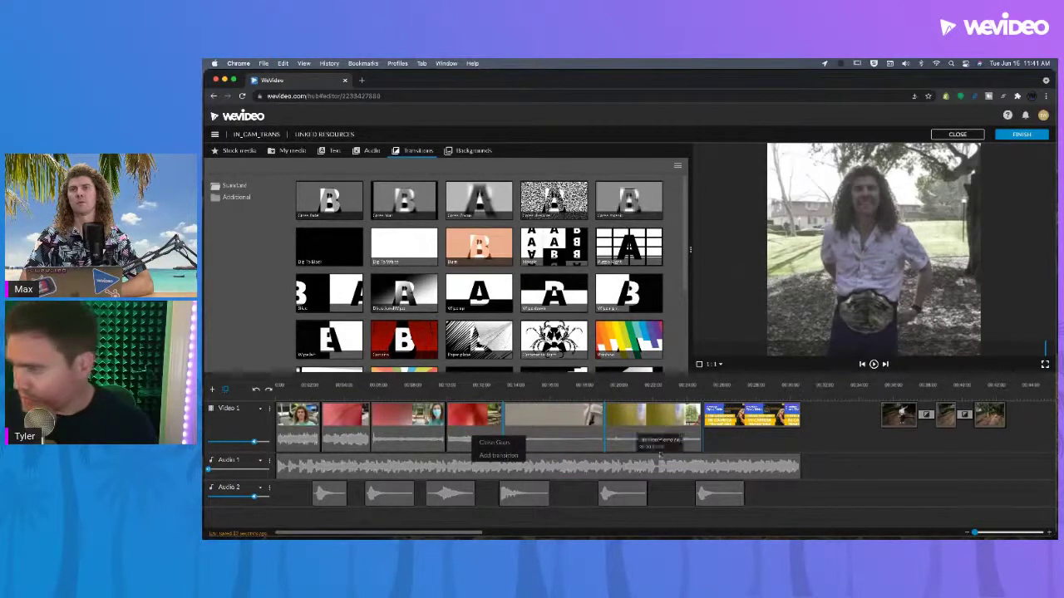
left_click(505, 455)
left_click_drag(771, 438, 799, 438)
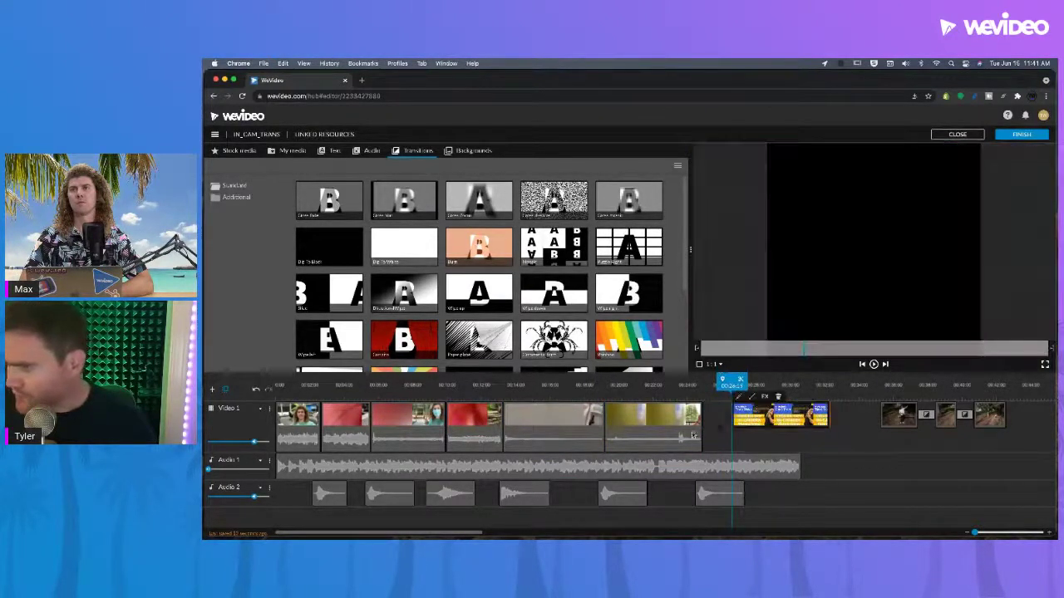
- Try adding transitions between the fourth, fifth and sixth clips on Video 1
right_click(540, 422)
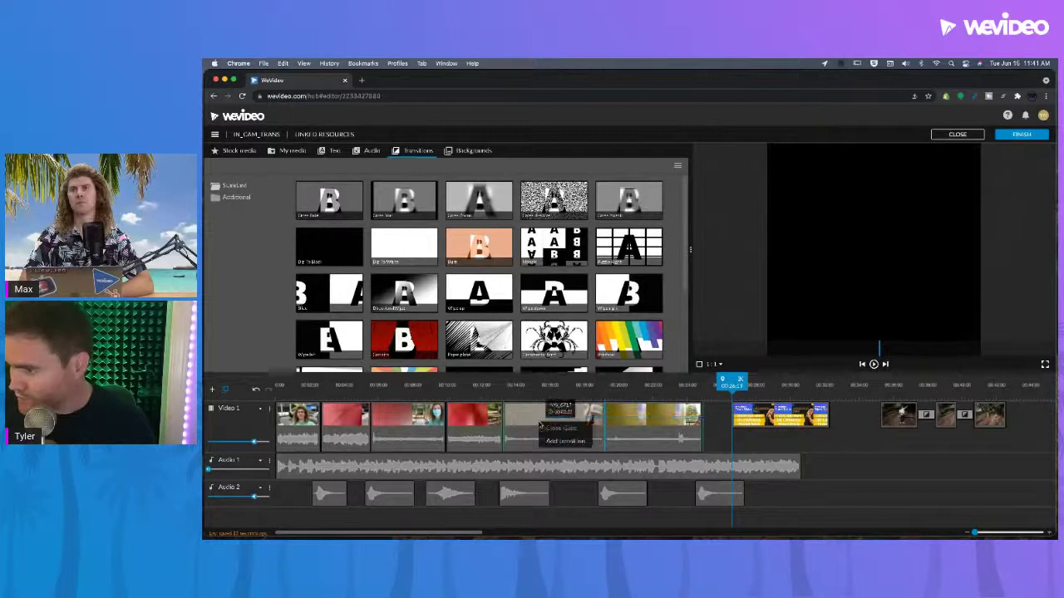
right_click(478, 417)
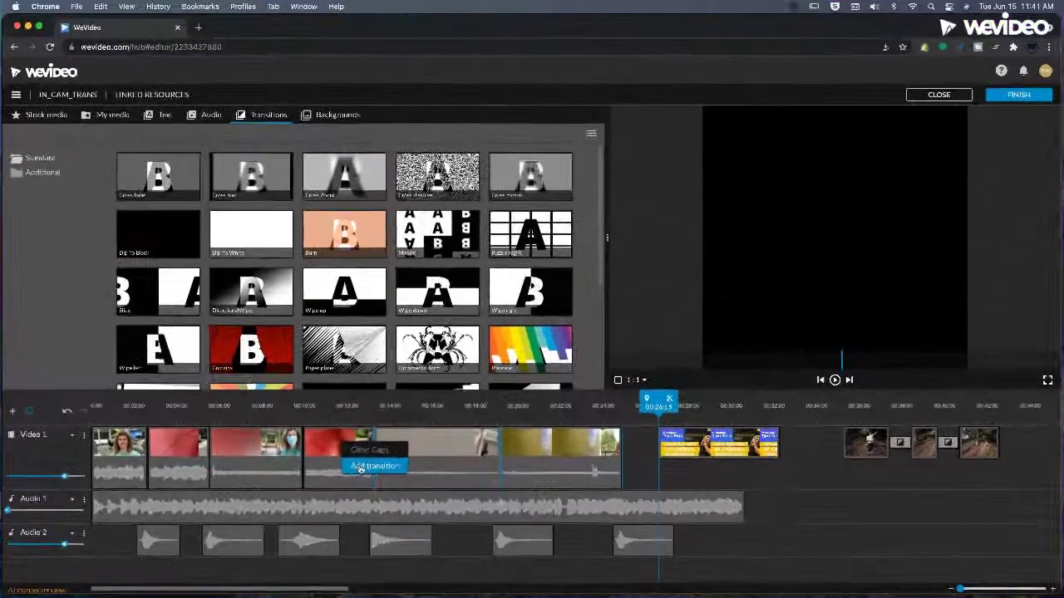
left_click(490, 434)
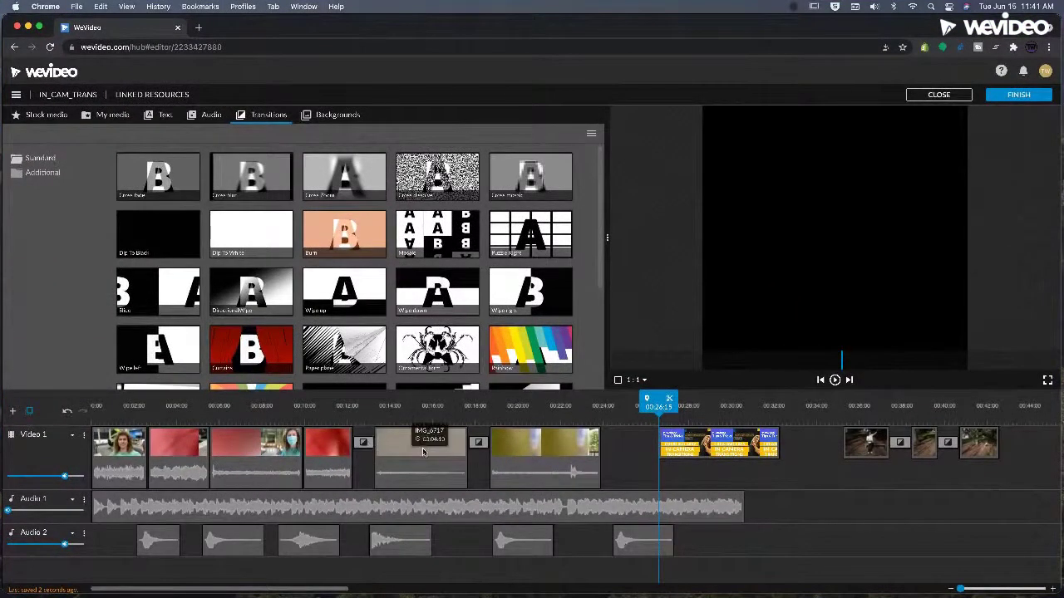
left_click(475, 442)
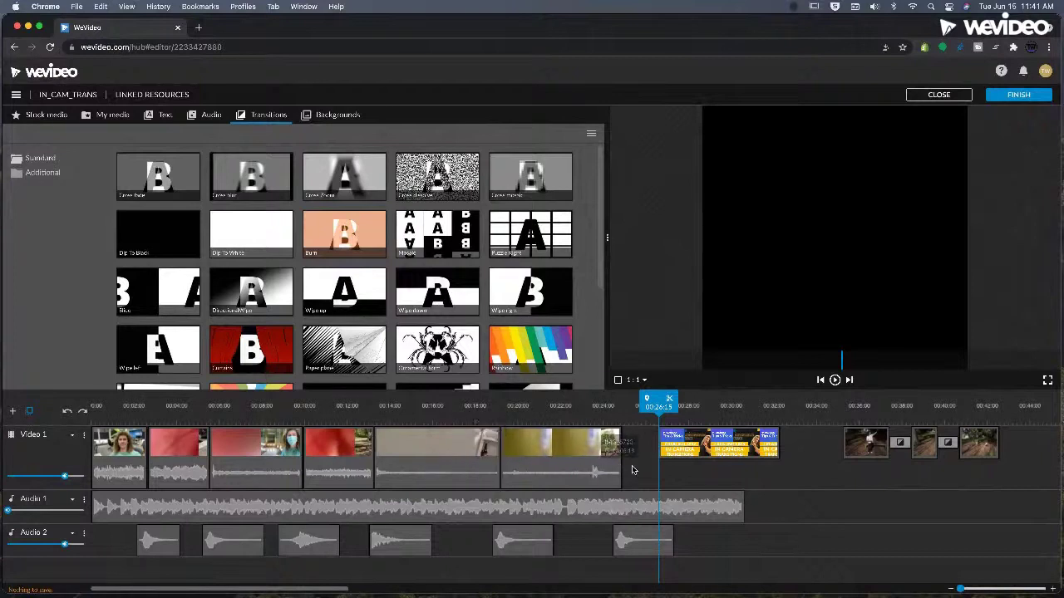
- Add transitions between all of the first six Video 1 clips and set the first transition's type to Cross blur
left_click(152, 483)
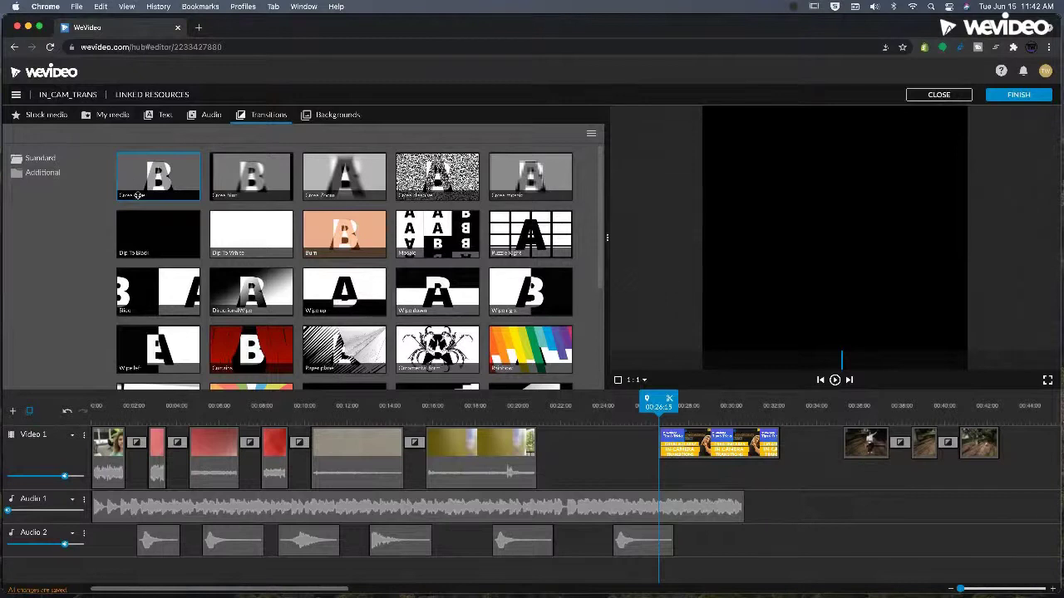
left_click(138, 444)
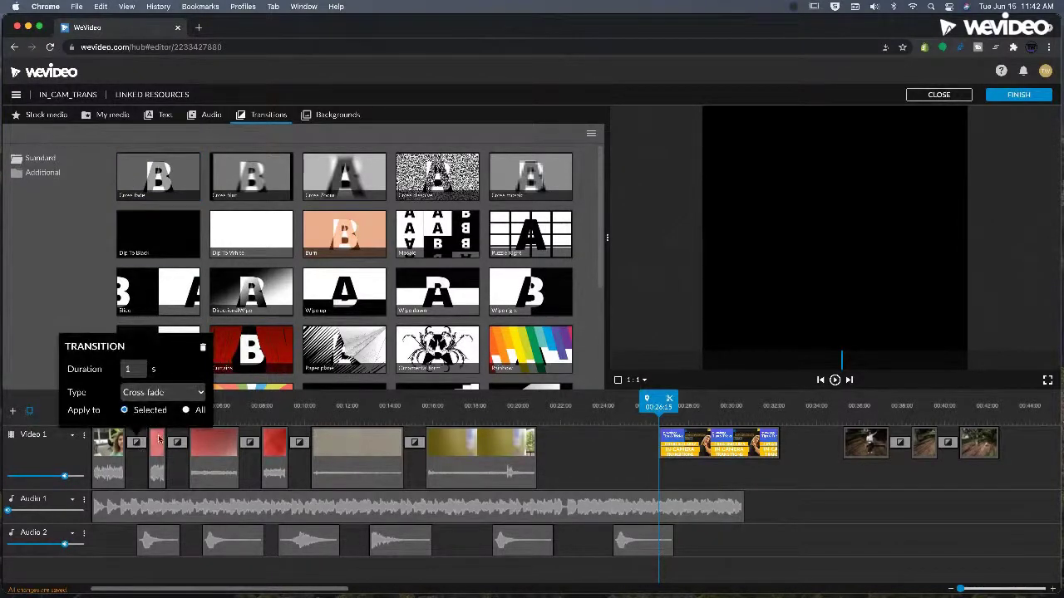
left_click(178, 395)
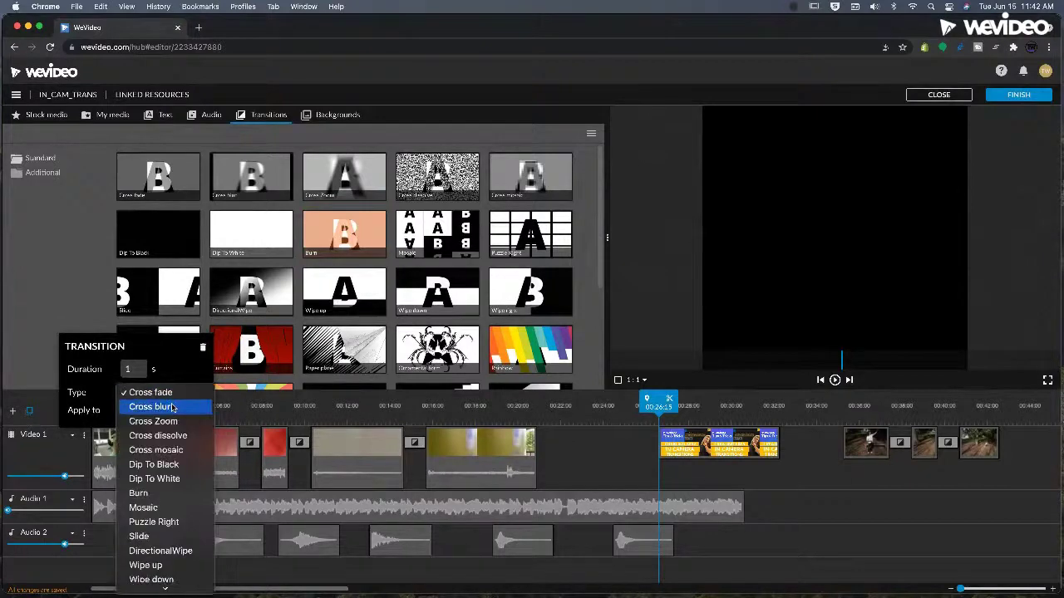
left_click(175, 407)
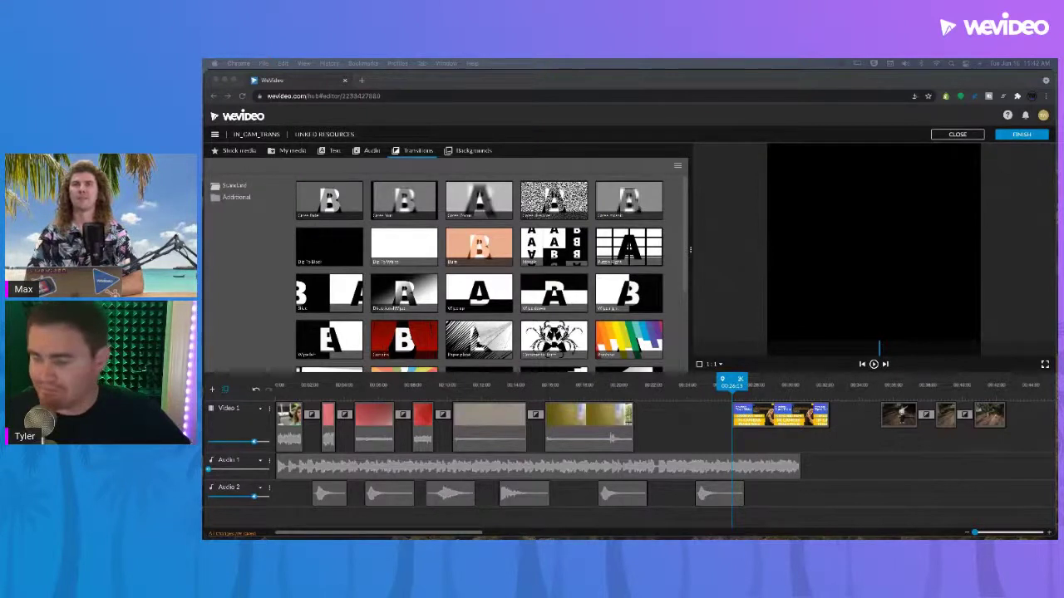
- Check the frame in the sixth Video 1 clip, and review the drone clips with their transitions from about 00:35:09
left_click_drag(731, 382, 561, 382)
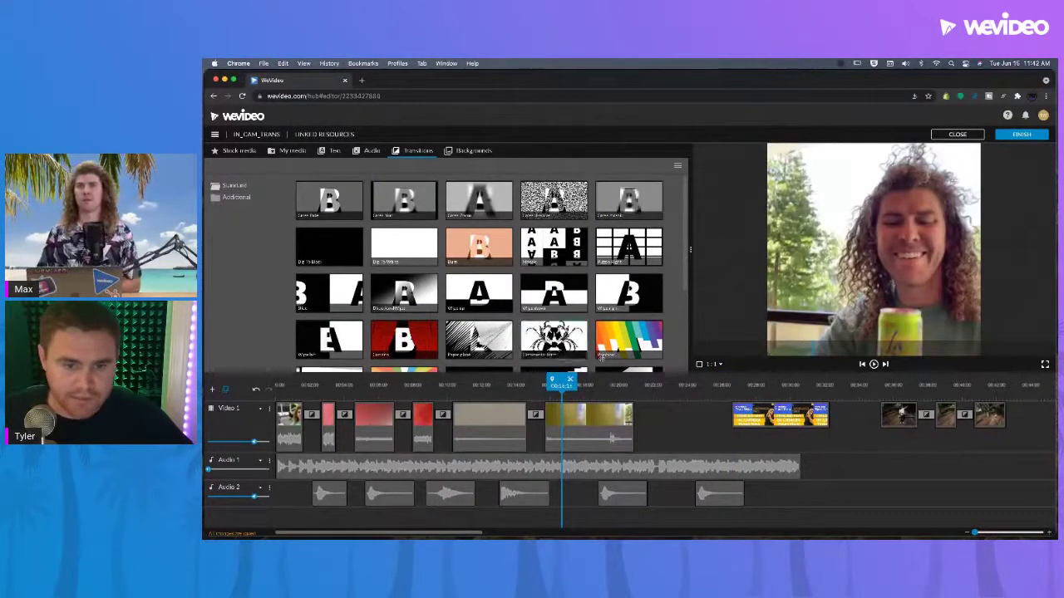
left_click(888, 384)
left_click_drag(888, 385, 882, 385)
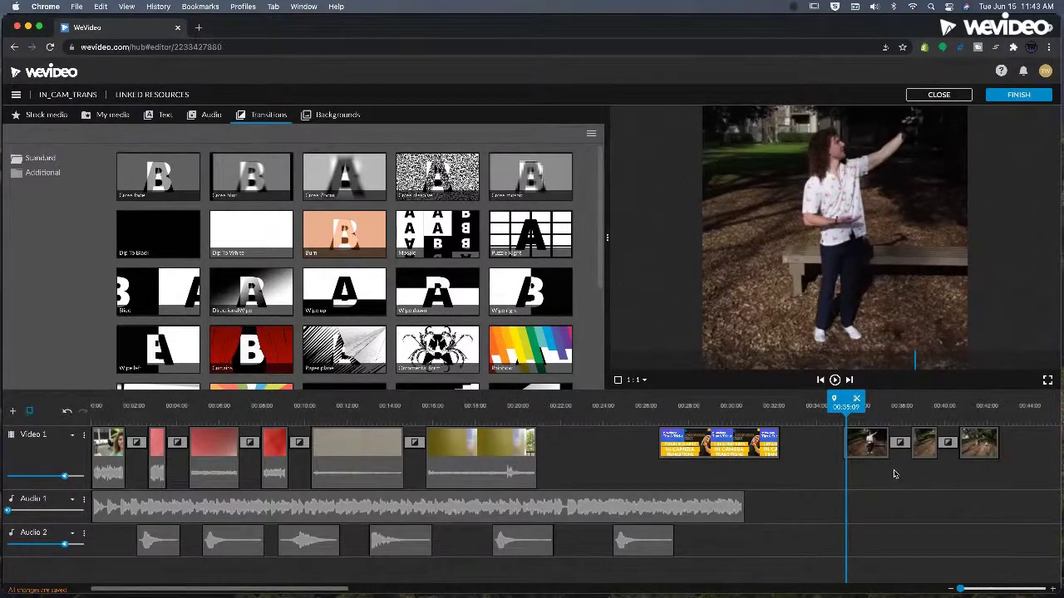
key("space")
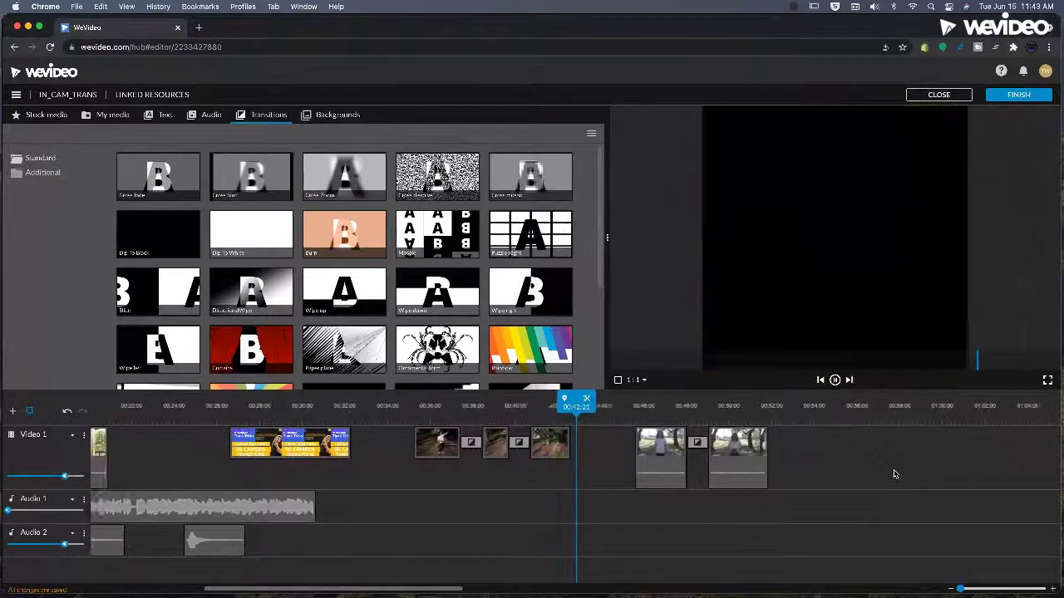
- Delete both transitions between the three drone clips on Video 1 and play back the plain cuts from the first drone clip
left_click_drag(575, 403, 397, 402)
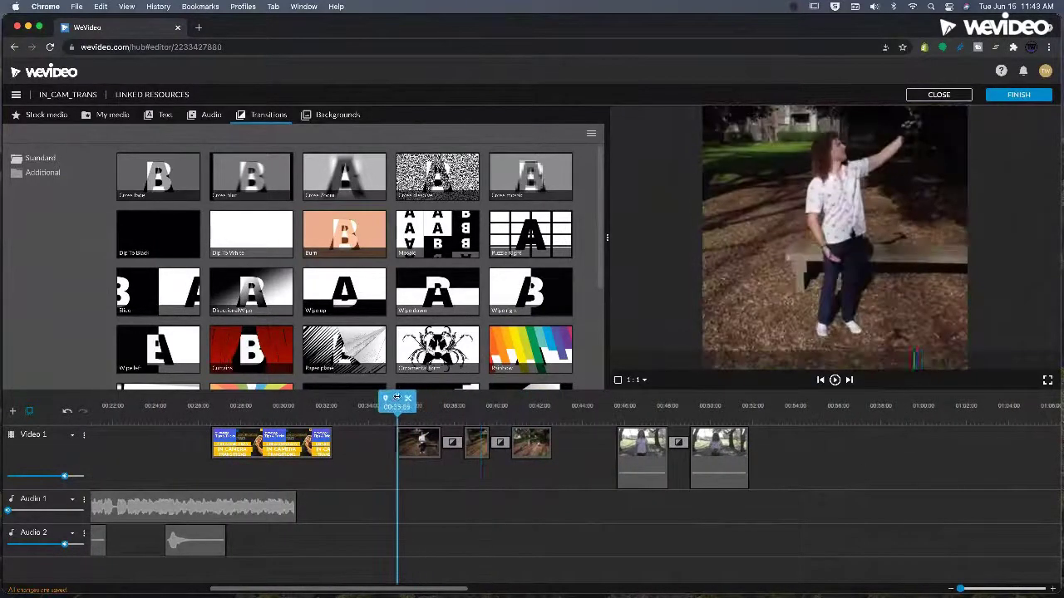
left_click(452, 443)
key("Delete")
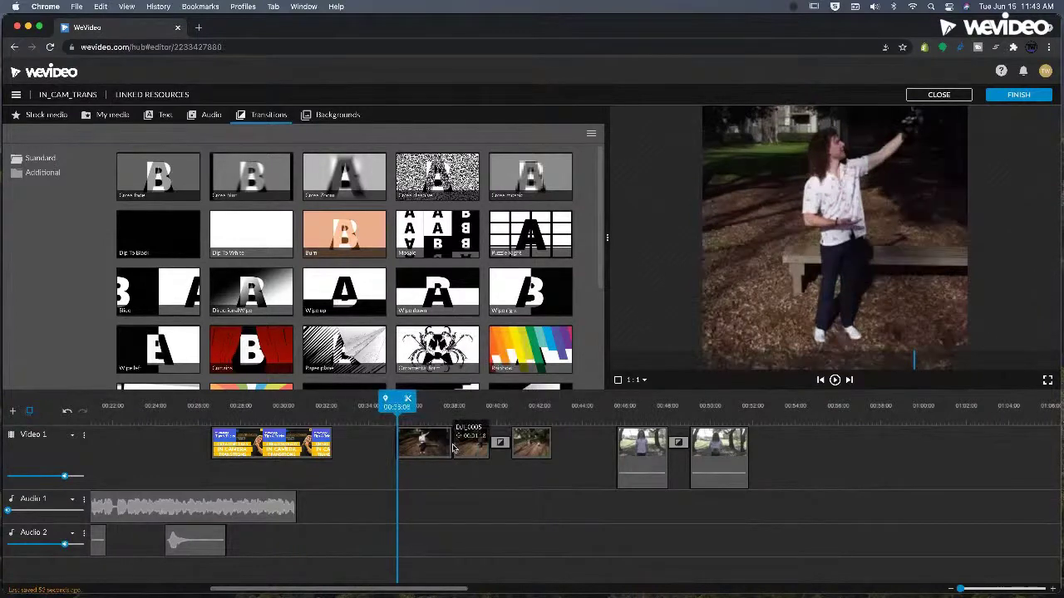
left_click(499, 443)
key("Delete")
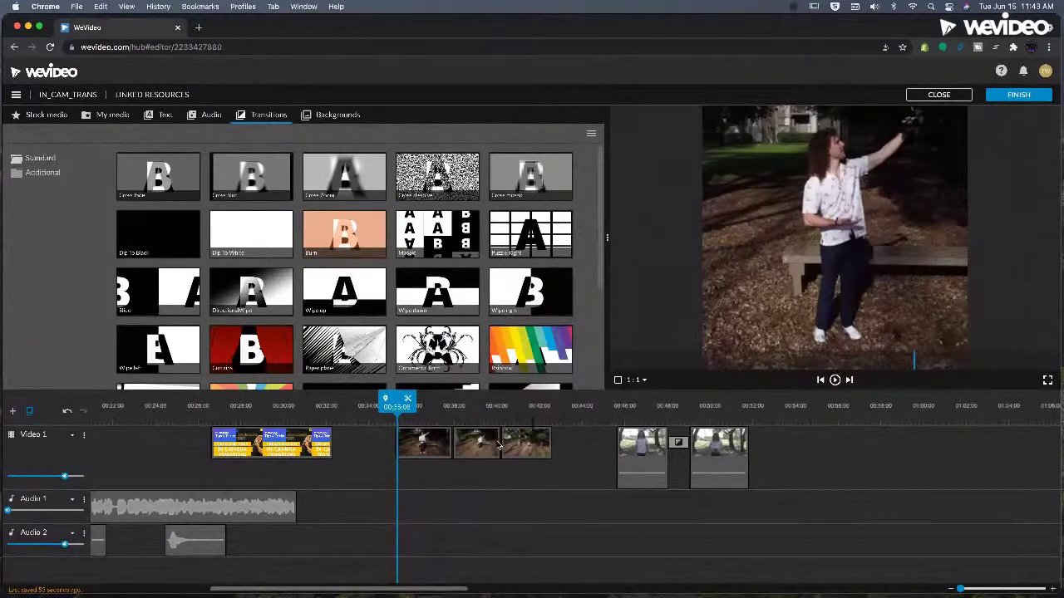
left_click(431, 420)
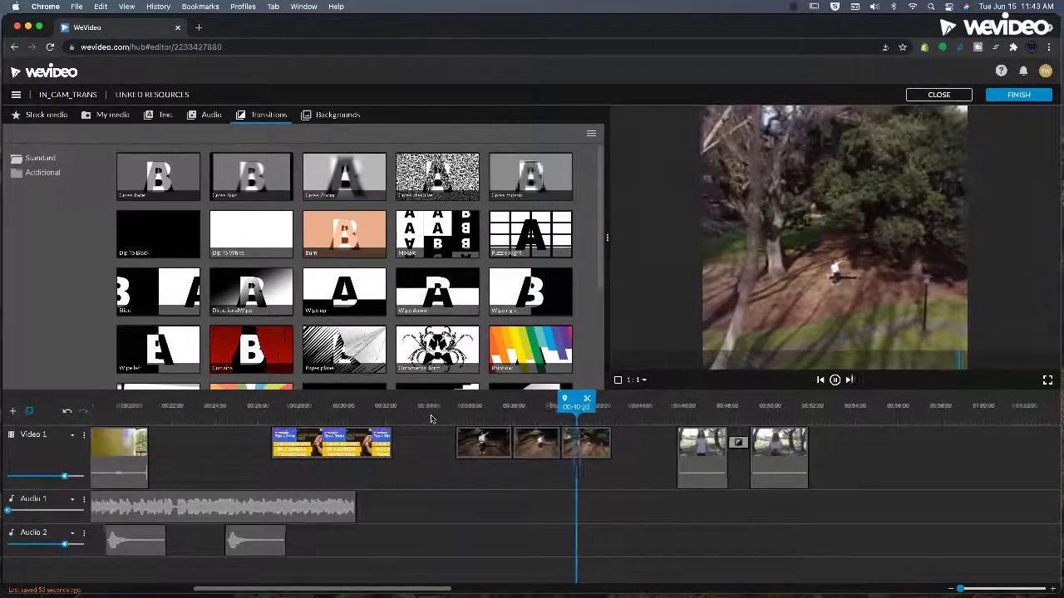
- Finish reviewing the drone clips and check the frame at the first transition on Video 1, at 00:02:07
left_click(459, 414)
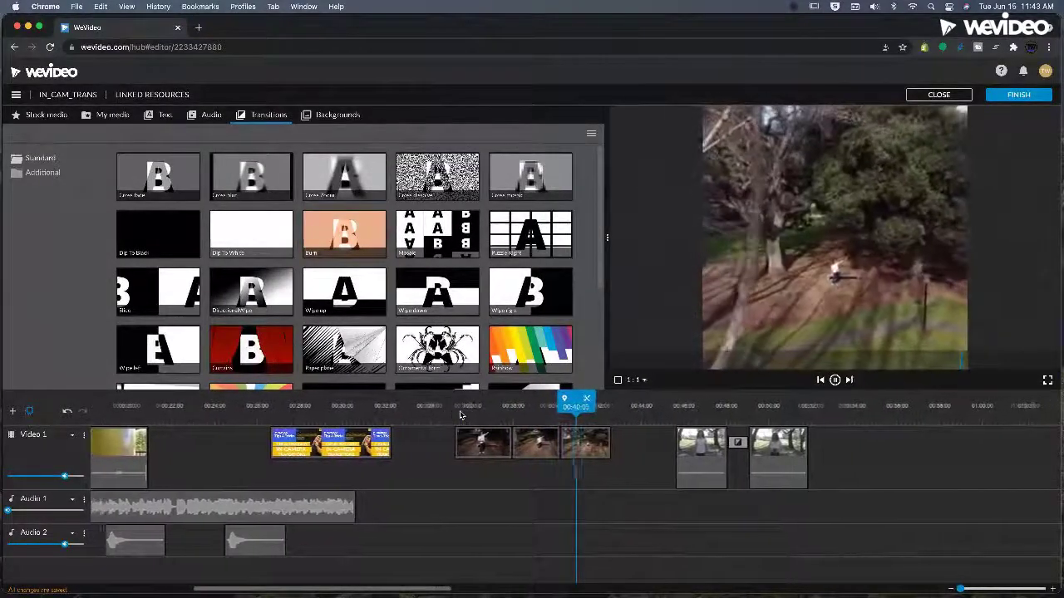
key("space")
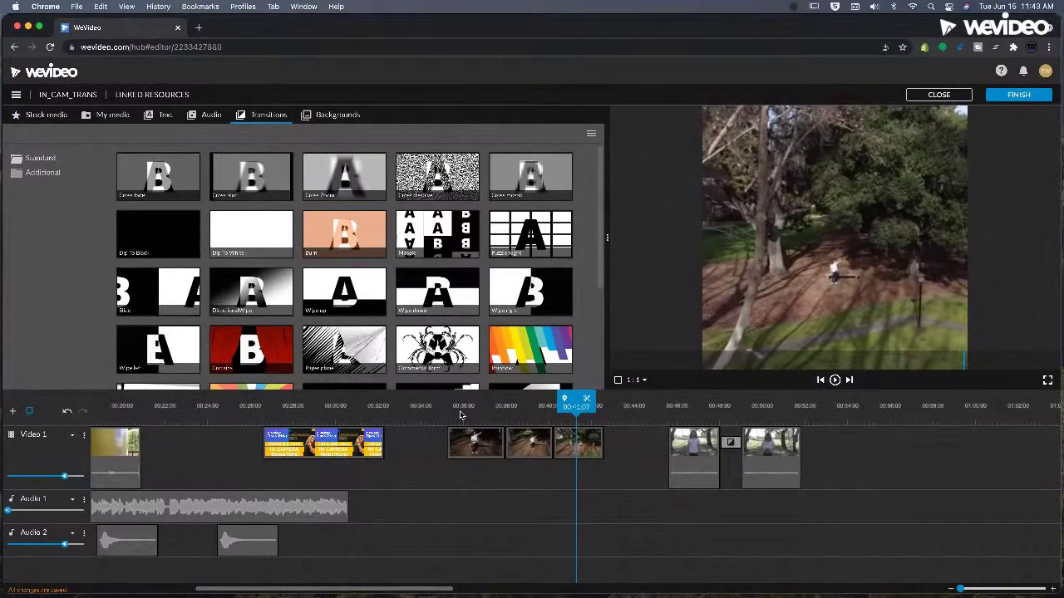
left_click_drag(461, 415, 8, 416)
left_click_drag(94, 417, 139, 424)
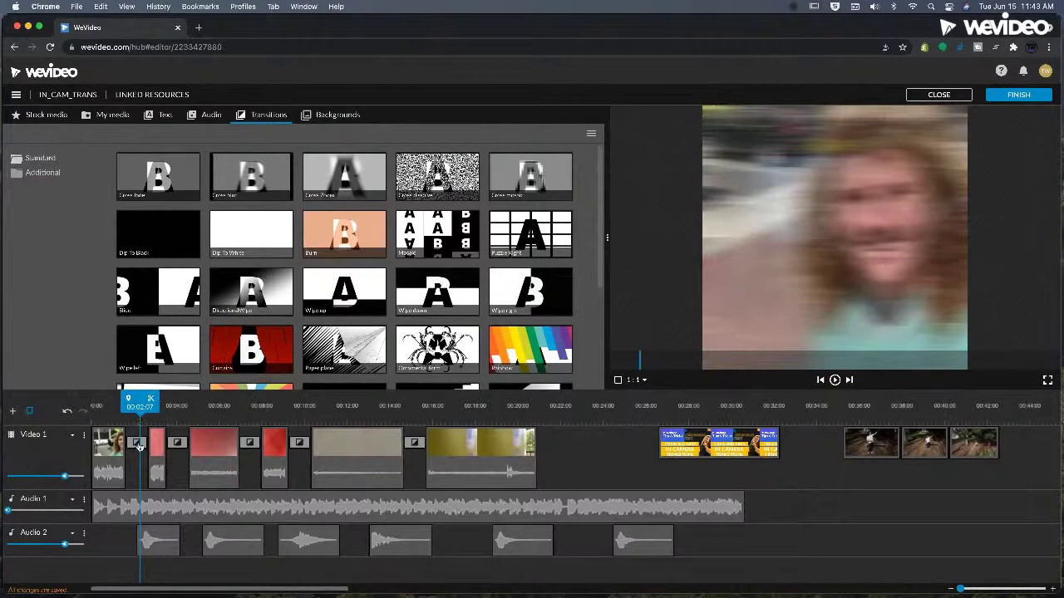
- Delete all five transitions between the first six clips on Video 1
left_click(138, 443)
left_click(201, 348)
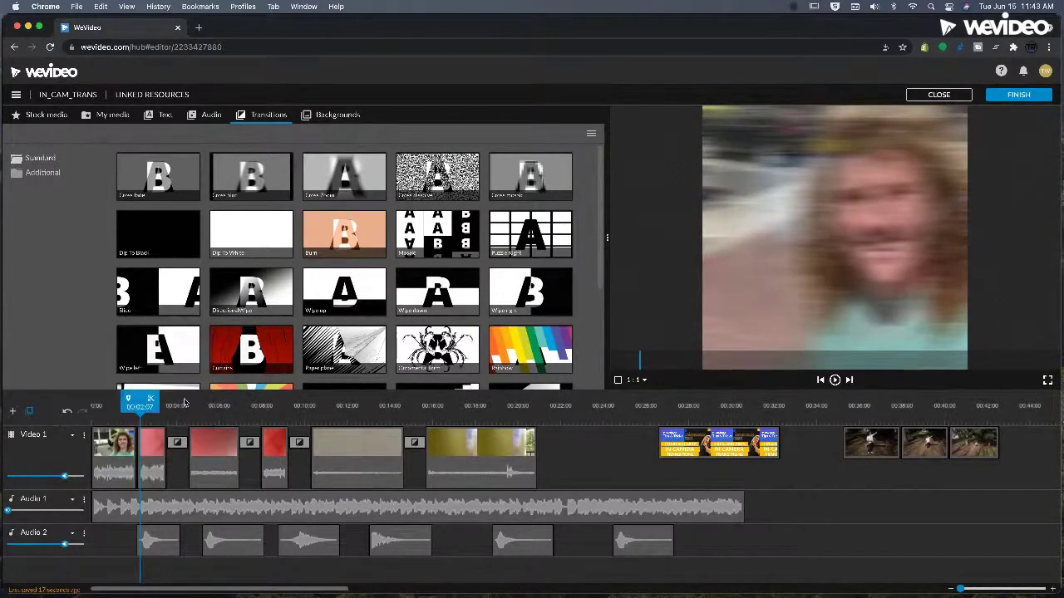
left_click(177, 442)
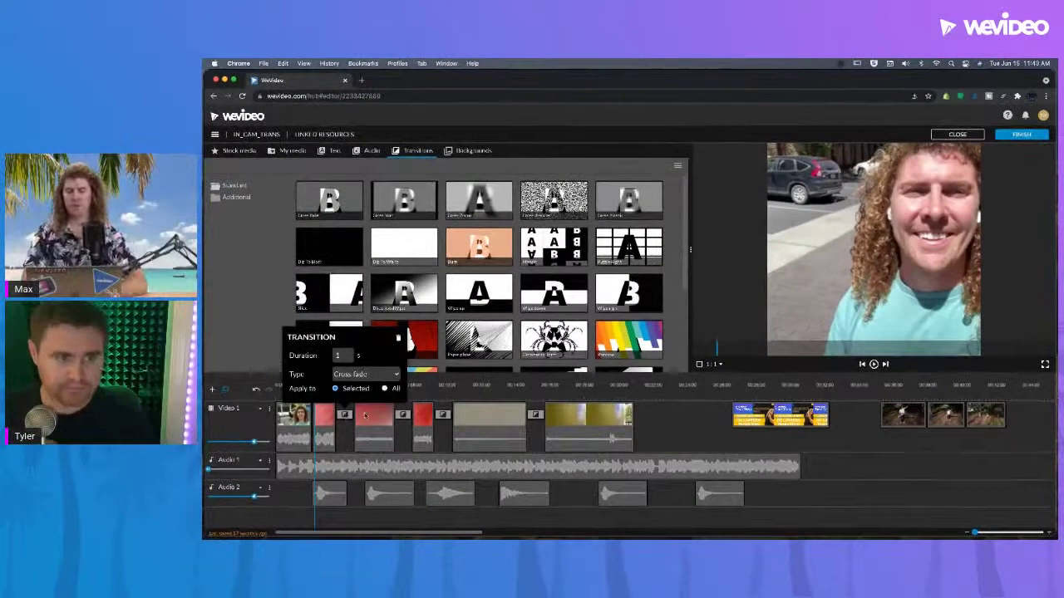
left_click(398, 338)
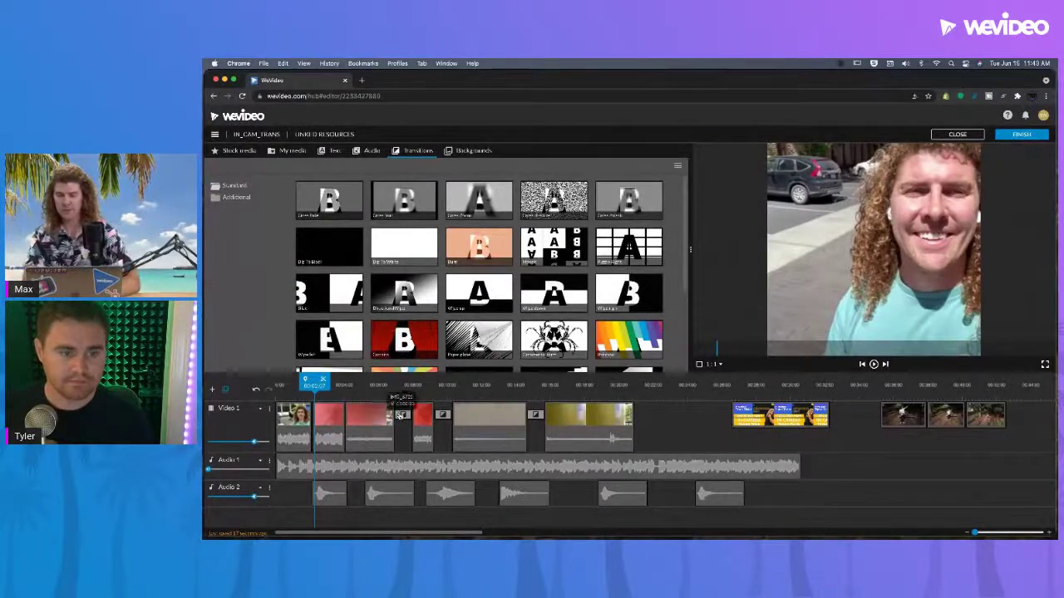
left_click(402, 413)
left_click(458, 339)
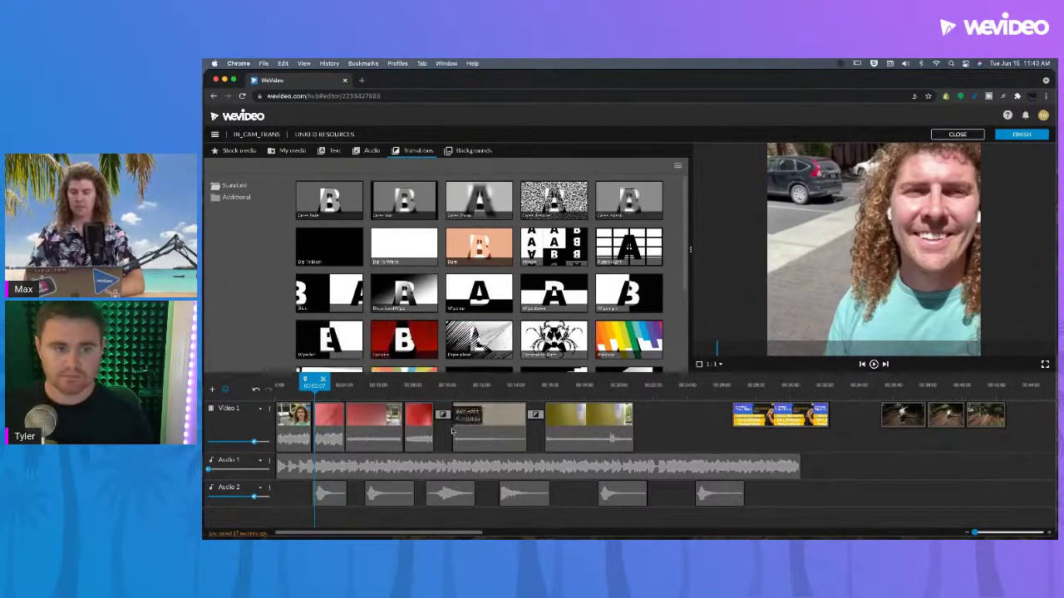
left_click(442, 415)
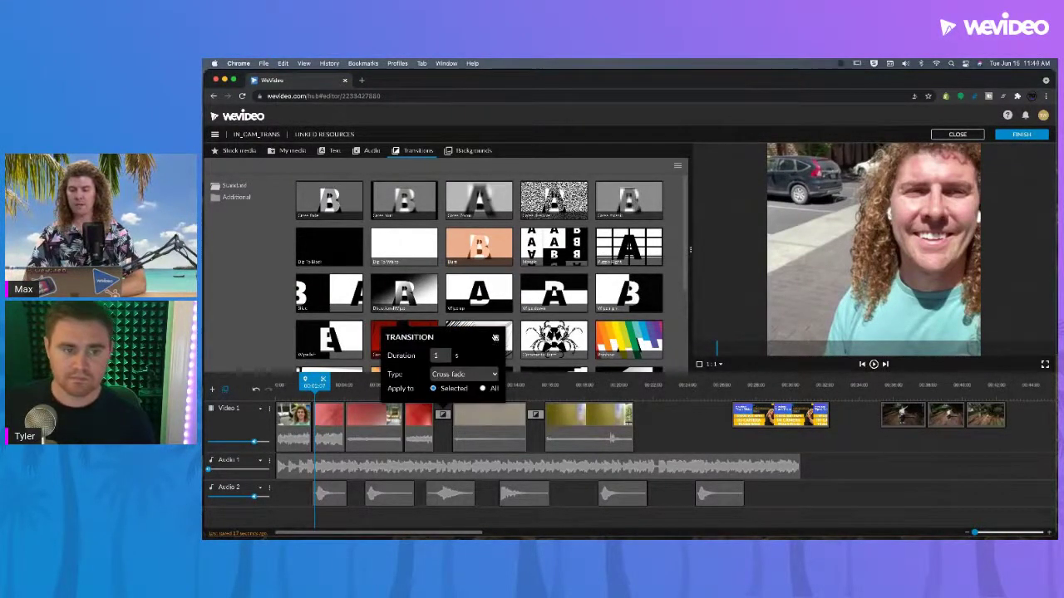
left_click(495, 337)
left_click(535, 415)
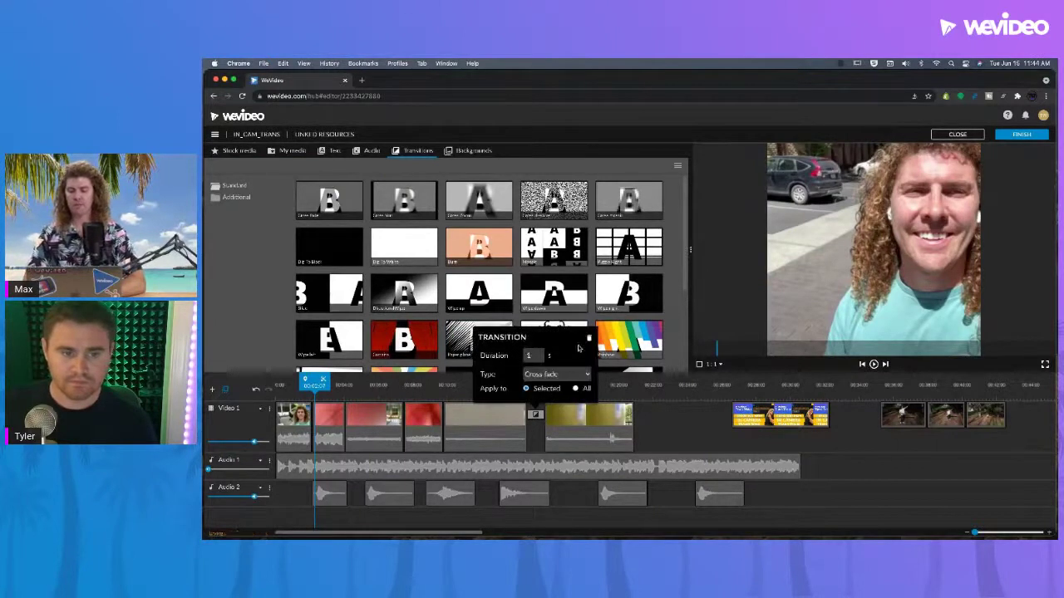
left_click(582, 346)
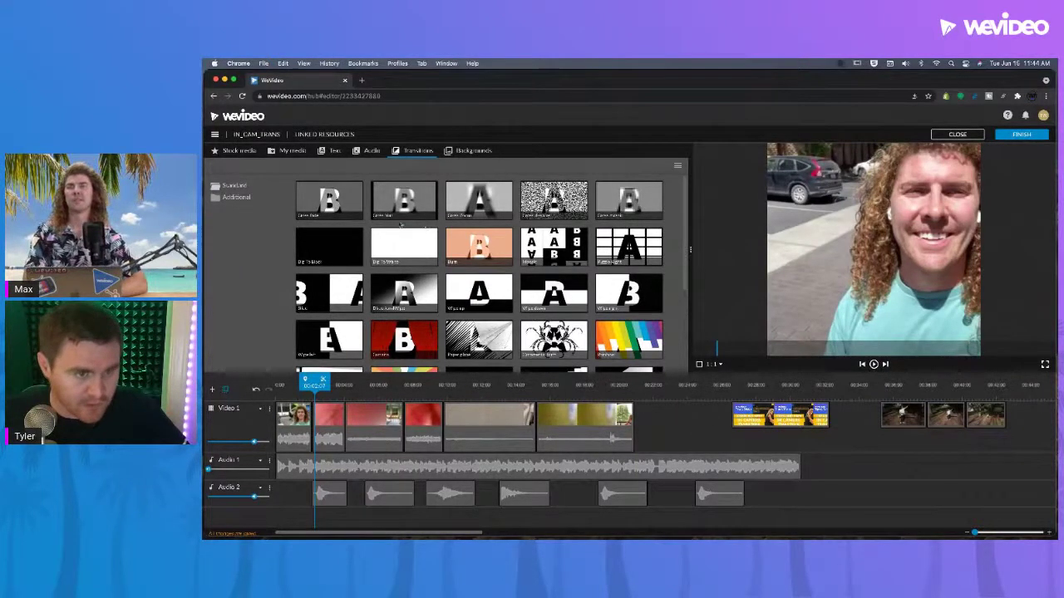
- Browse from the in-camera transitions media folder up to all media folders and open My Pics
left_click(286, 151)
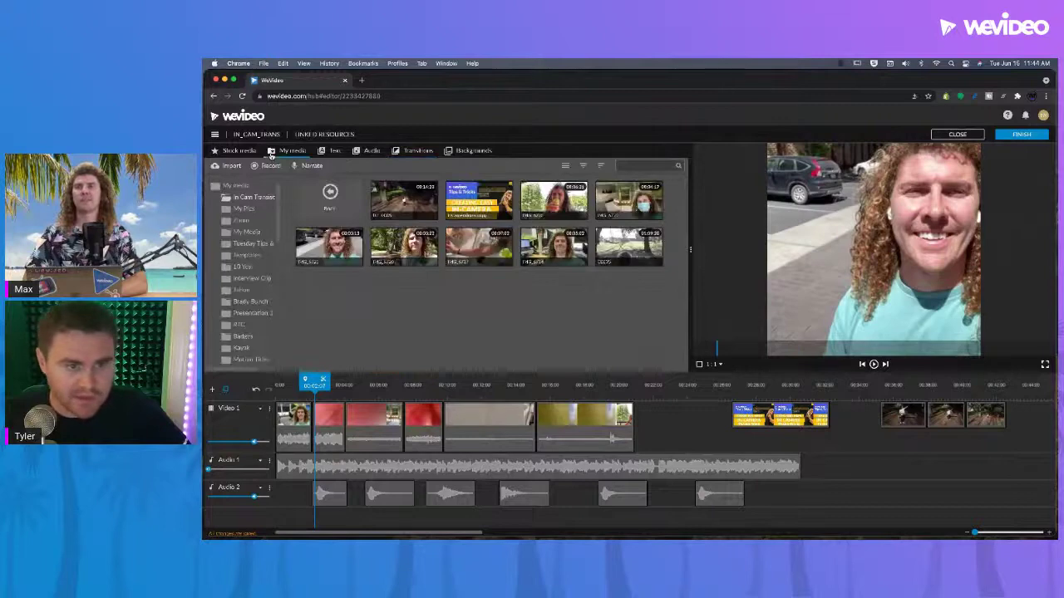
left_click(314, 197)
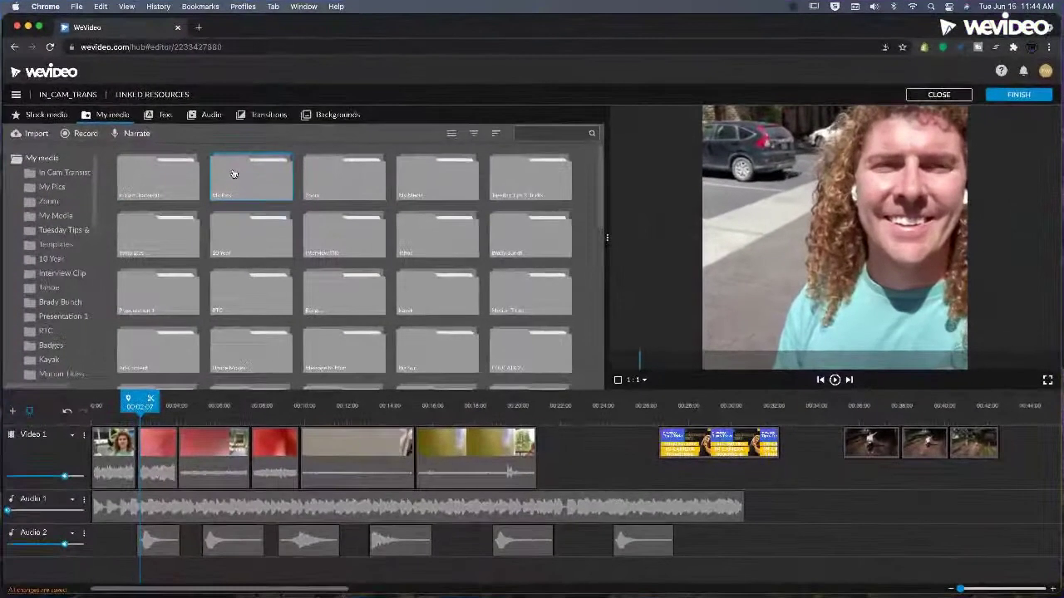
double_click(232, 173)
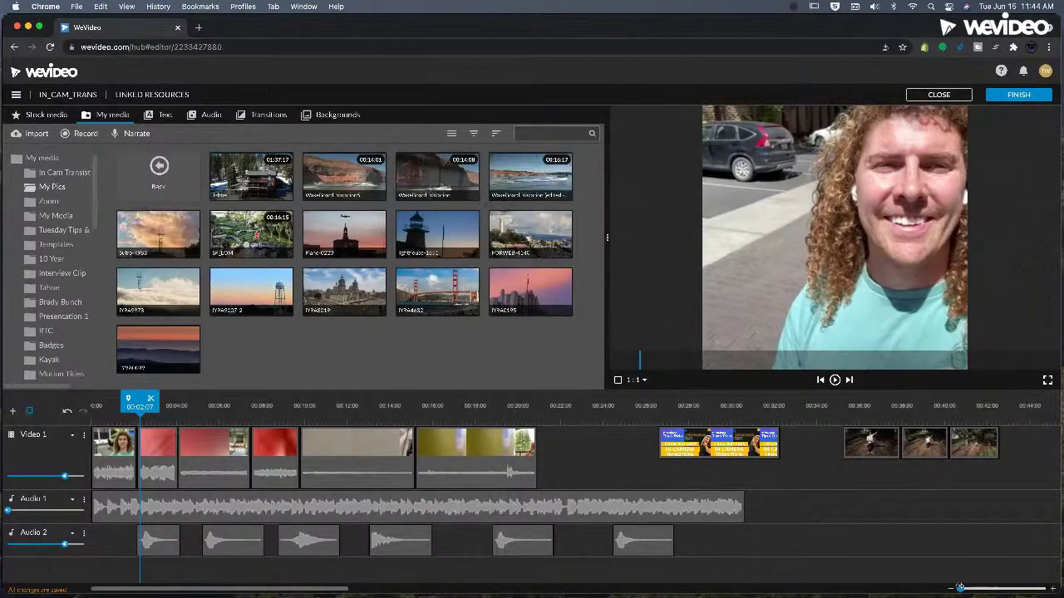
- Insert the water tower, city hall, Golden Gate Bridge and pink-sky building photos on Video 1 past the last clip, at about 01:06
left_click_drag(960, 589, 950, 590)
left_click(515, 406)
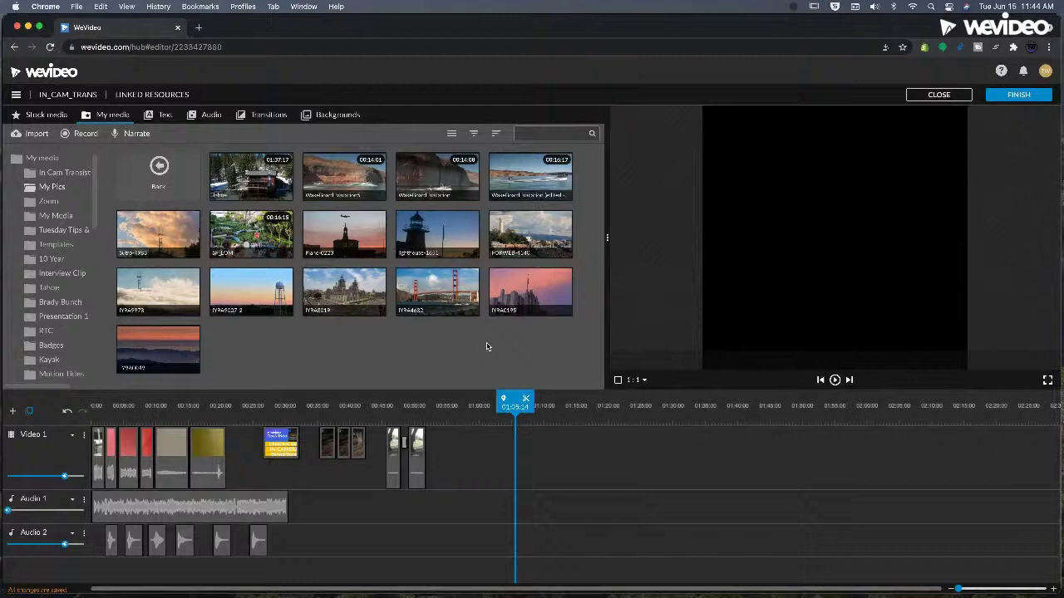
left_click_drag(532, 343, 536, 468)
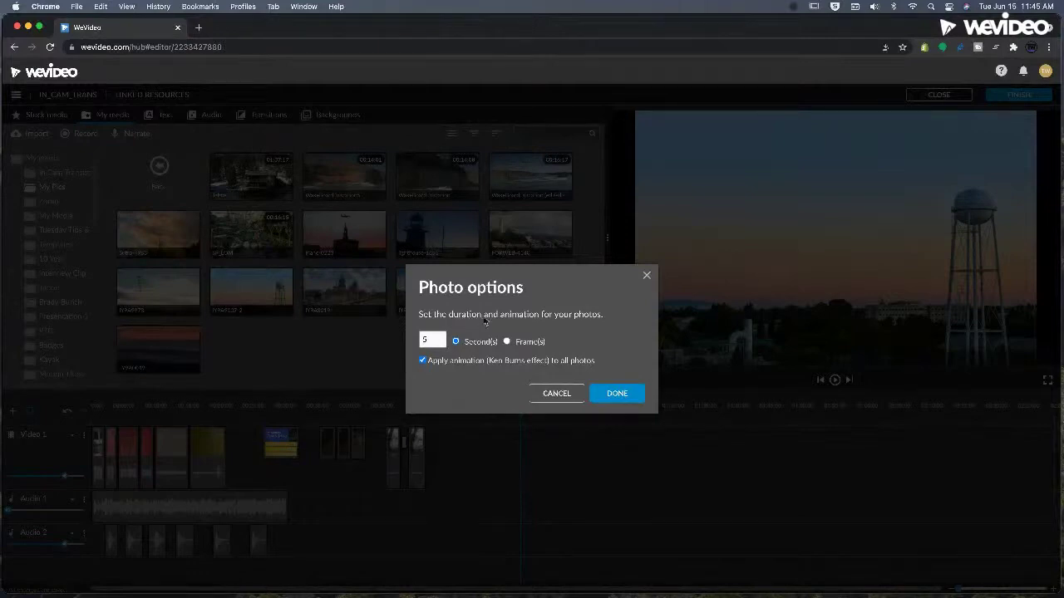
- Set the inserted photos' duration to 3 seconds and apply the Ken Burns animation to all of them
left_click(426, 340)
left_click_drag(429, 340, 416, 341)
type("10")
key("Tab")
key("space")
key("BackSpace")
key("BackSpace")
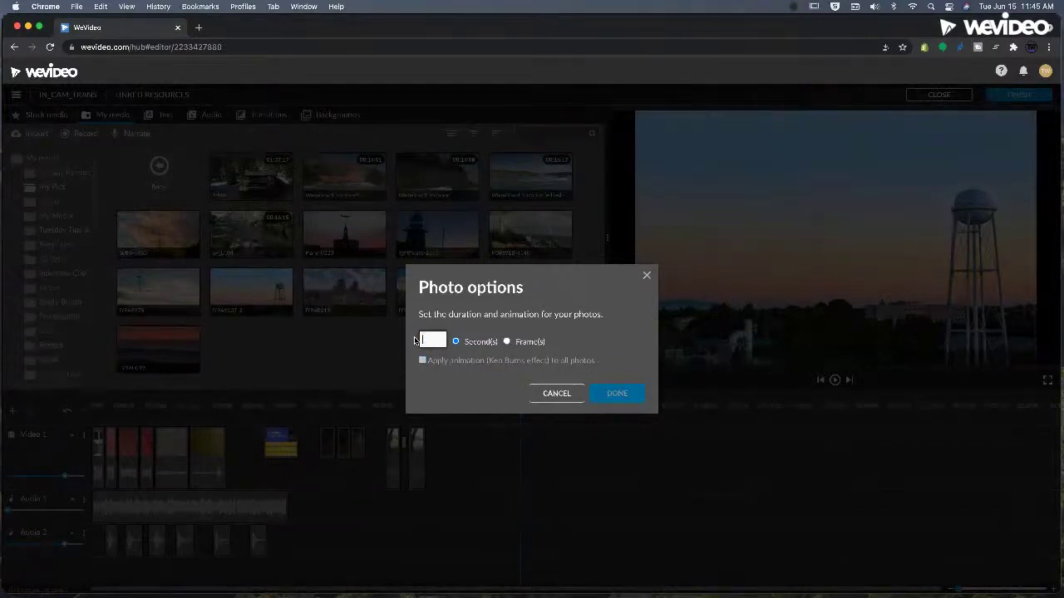
type("3")
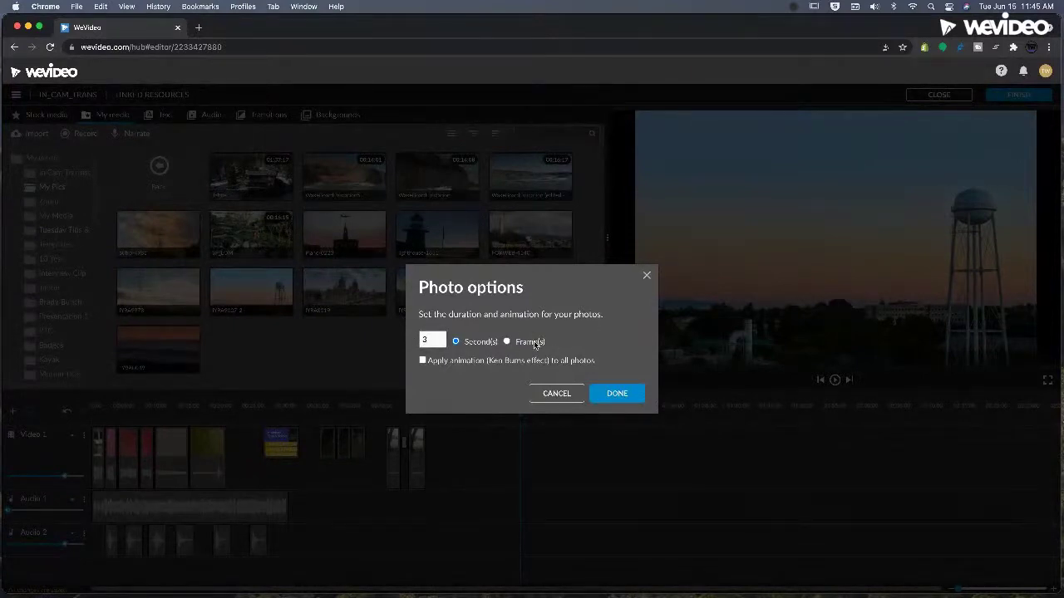
left_click(422, 361)
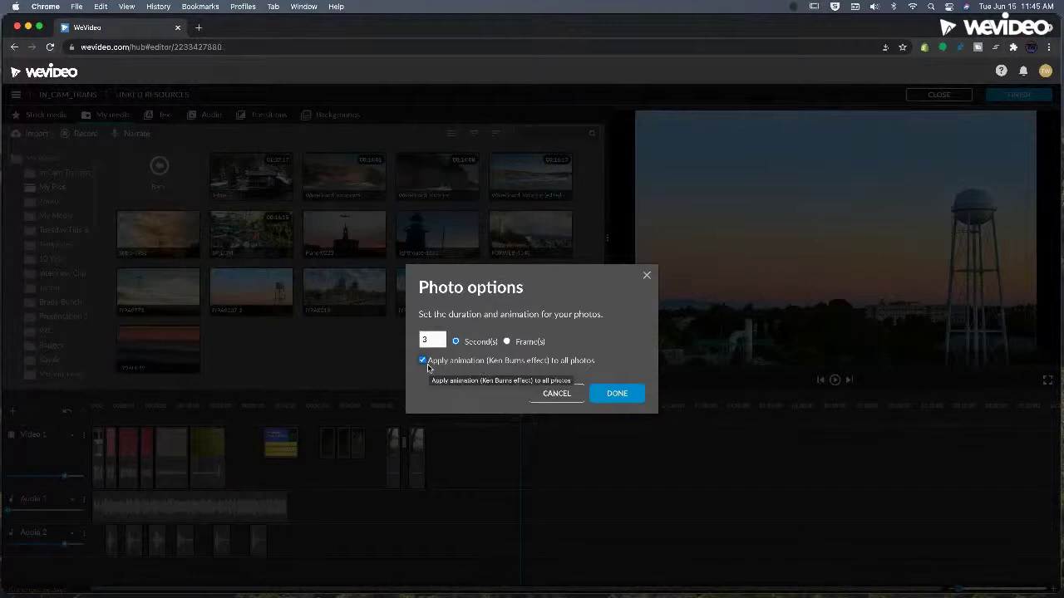
left_click(637, 396)
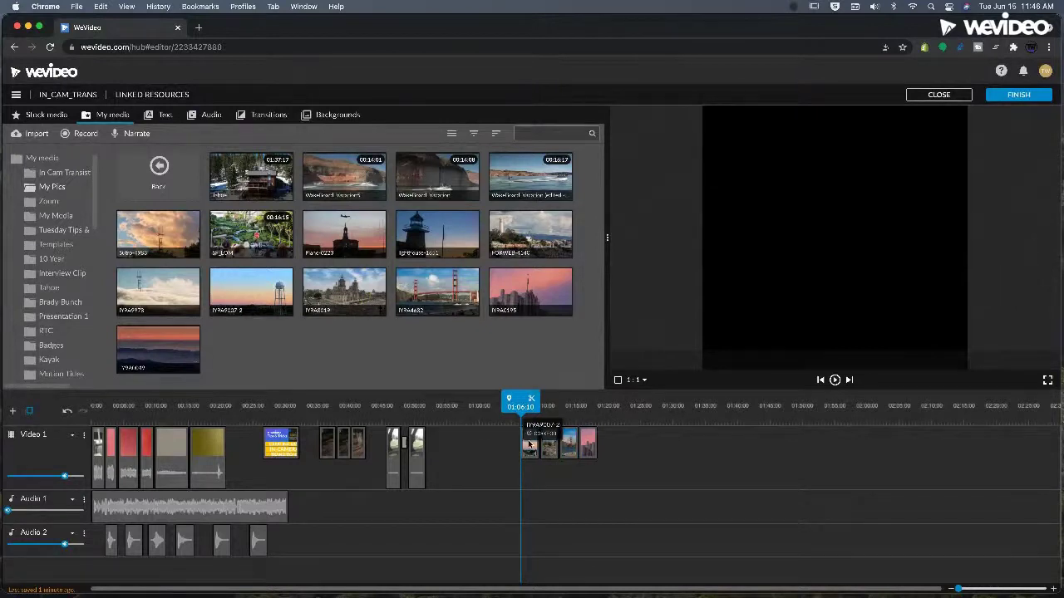
- Play back the four photos and reposition the water tower photo's animation start to about x -608, y -33
key("space")
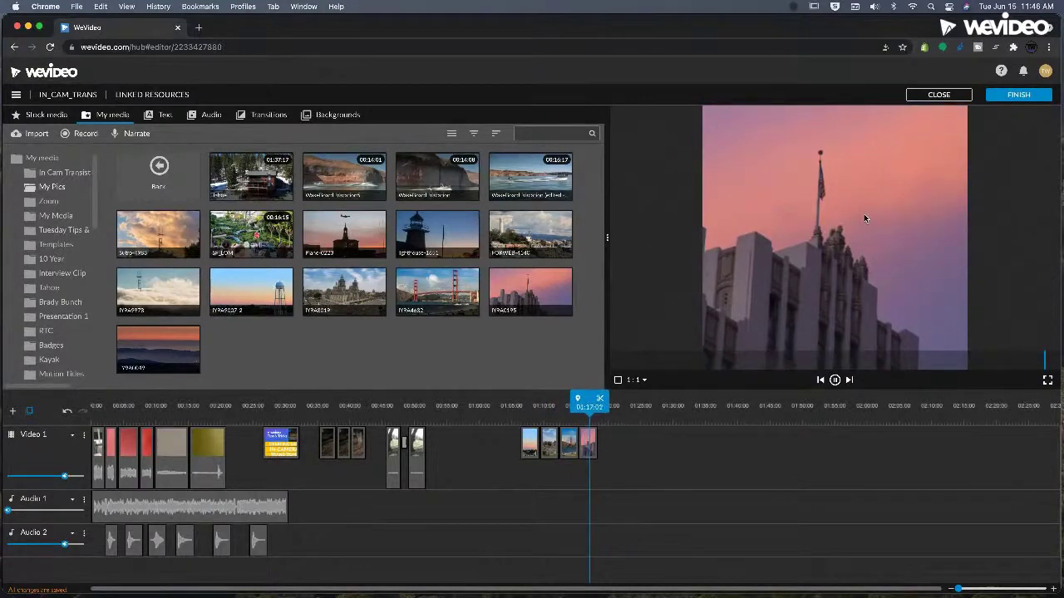
left_click(520, 415)
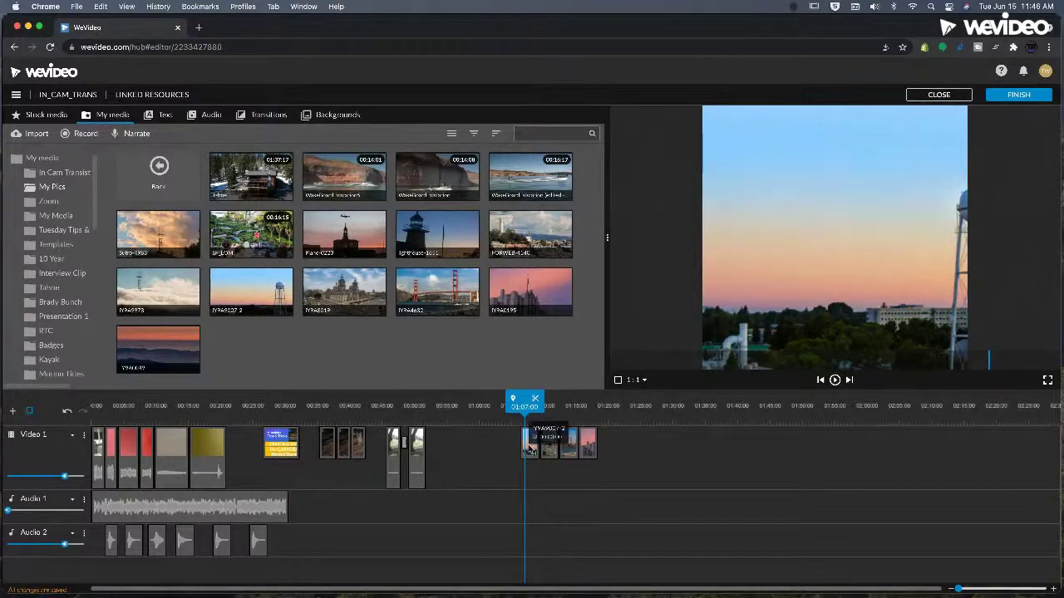
double_click(530, 446)
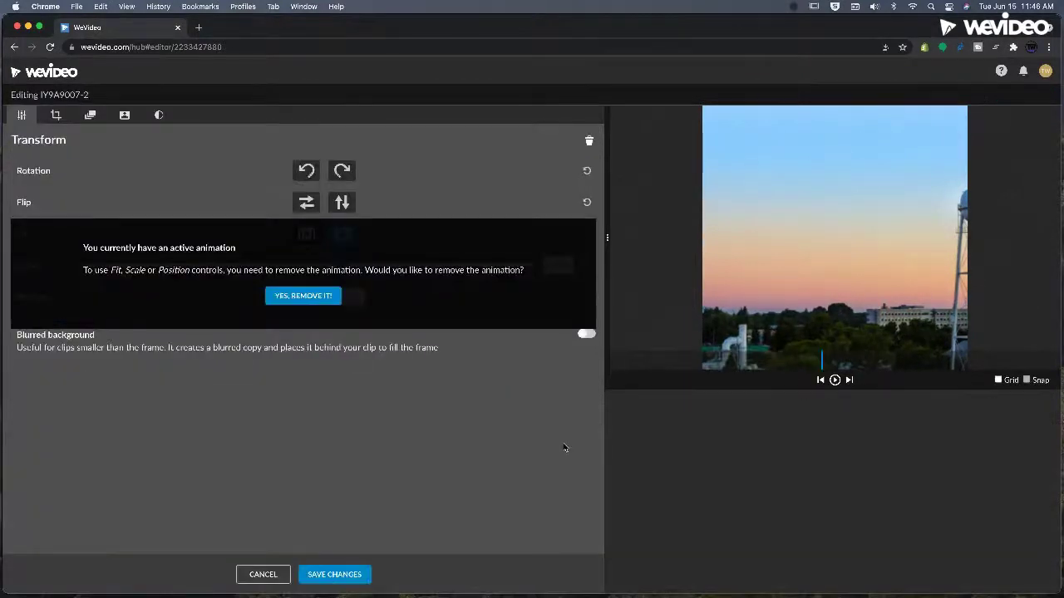
left_click(89, 116)
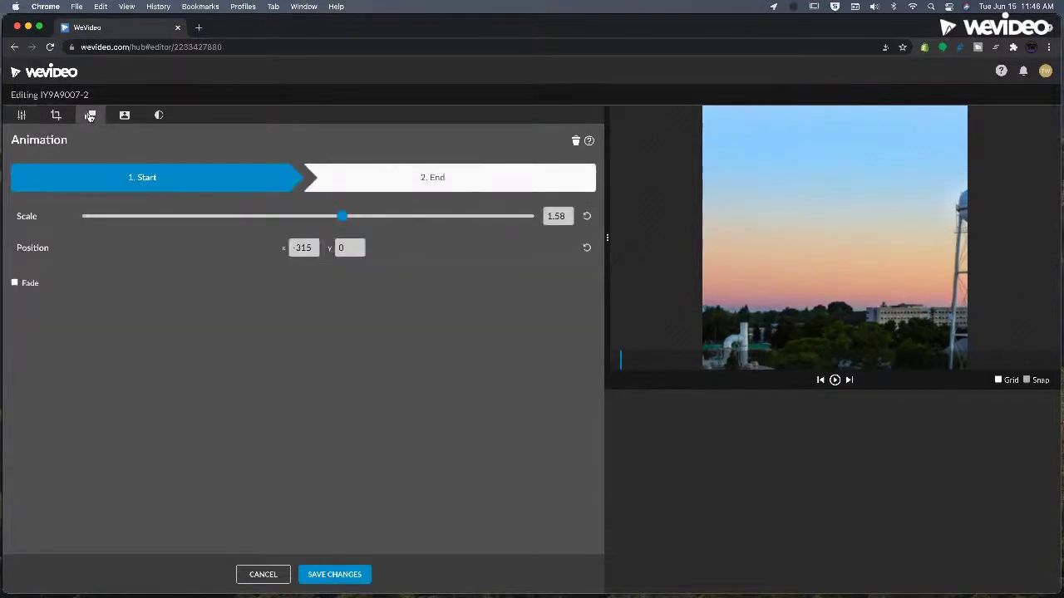
left_click_drag(898, 227, 827, 219)
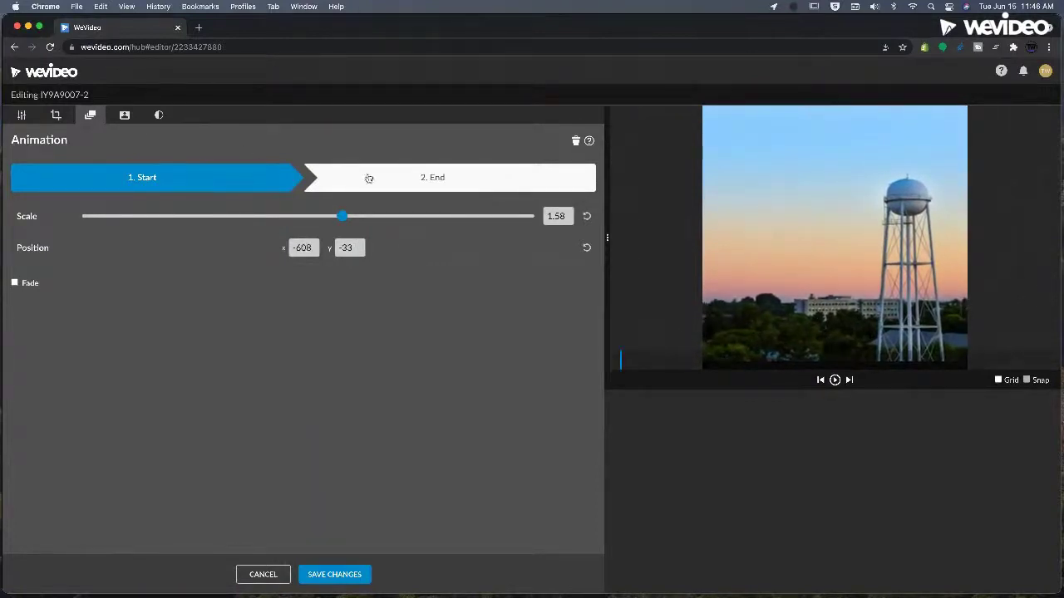
- Set the water tower animation's end frame to scale 1.8 at about x -861, y -121, and save the changes
left_click(454, 188)
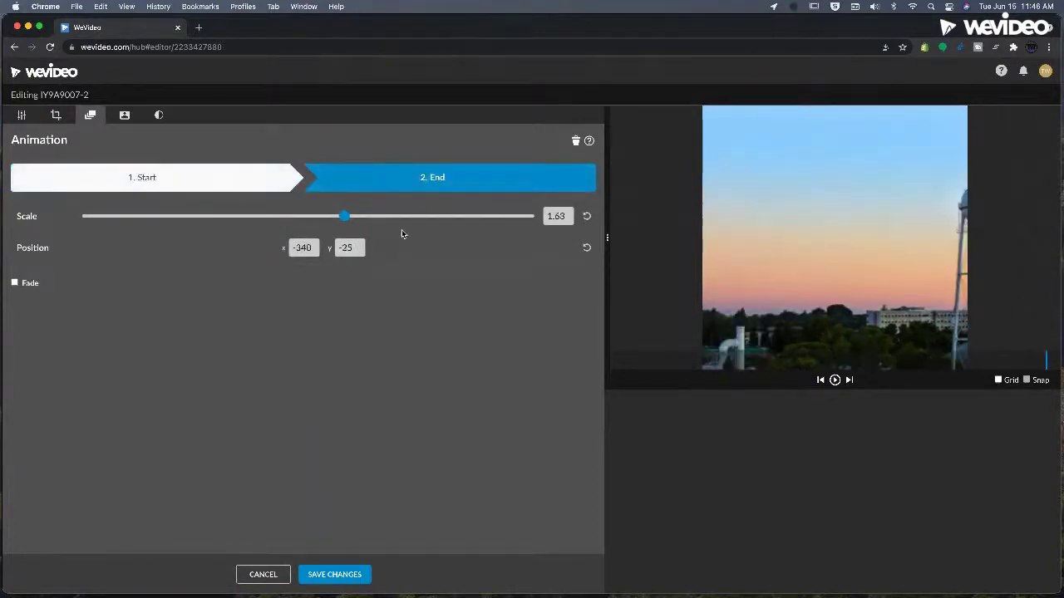
left_click_drag(746, 275, 711, 271)
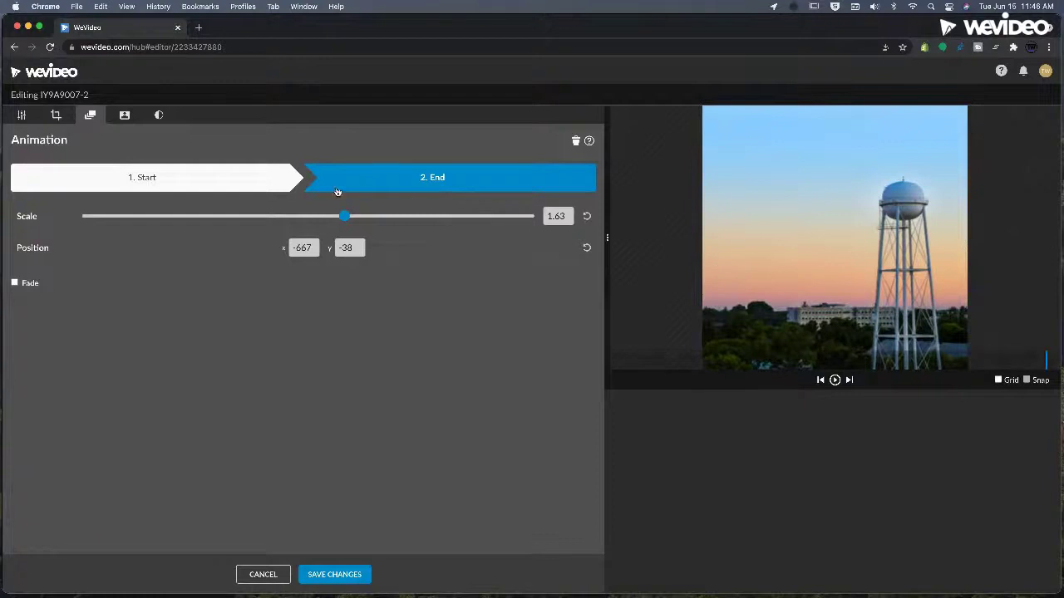
left_click_drag(344, 216, 354, 216)
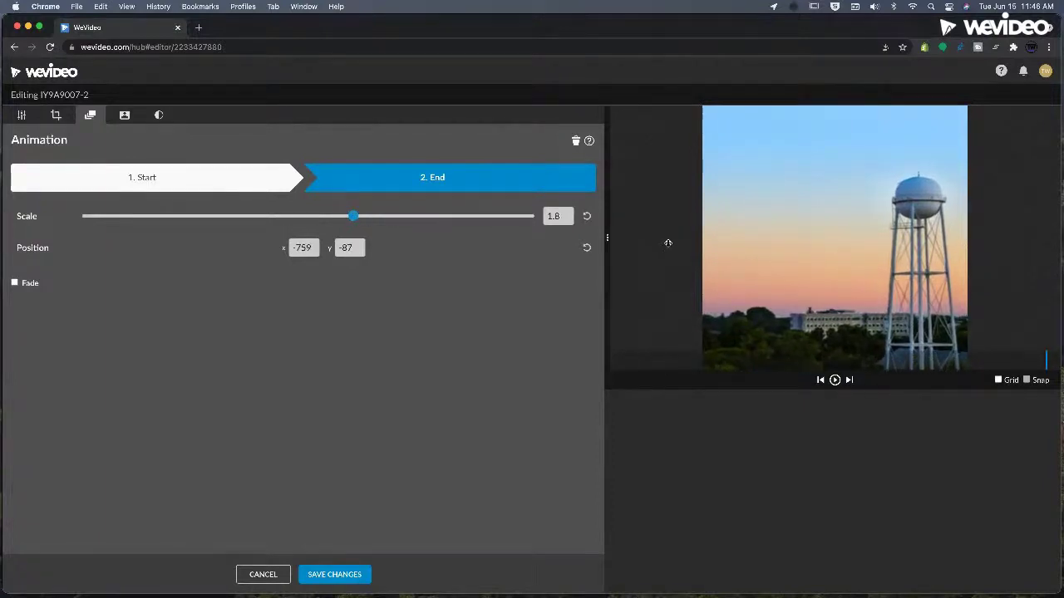
left_click_drag(771, 245, 720, 230)
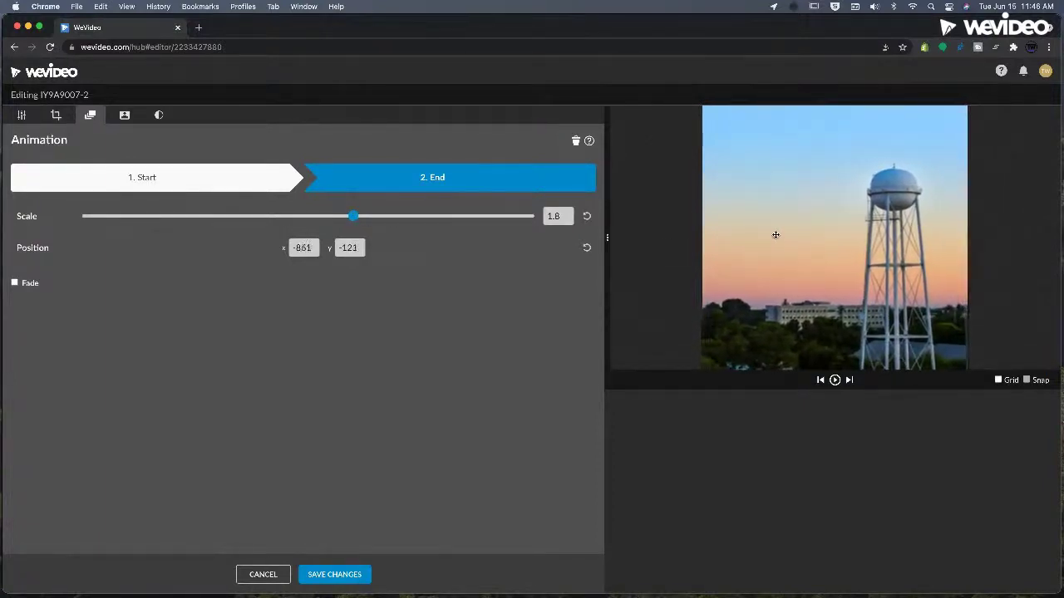
left_click(342, 574)
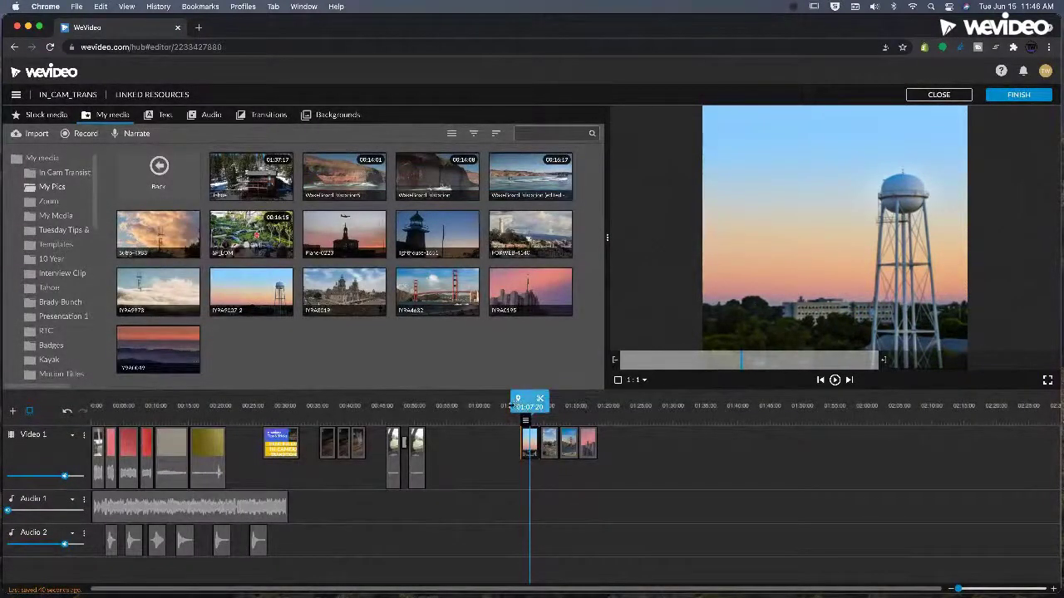
- Play back the reframed water tower photo and check its frame at about 01:07
left_click_drag(511, 406, 504, 405)
key("space")
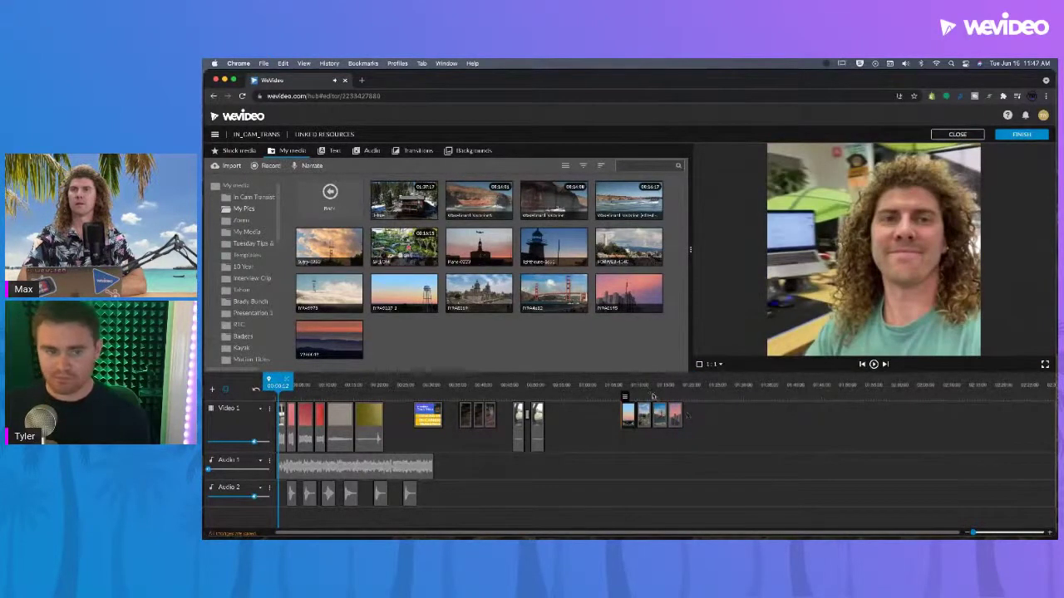
left_click_drag(645, 385, 623, 383)
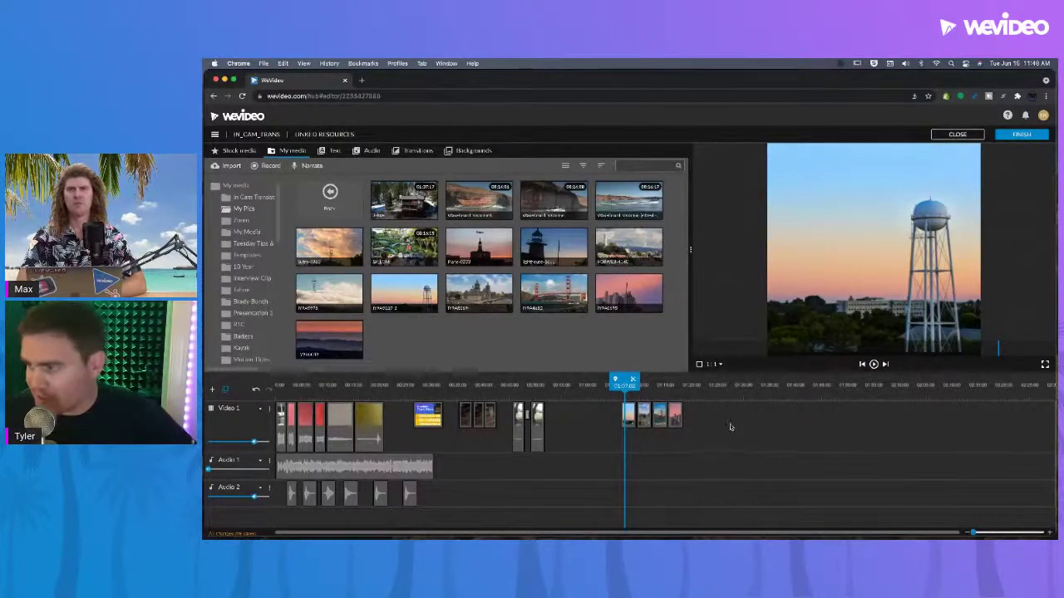
left_click(626, 385)
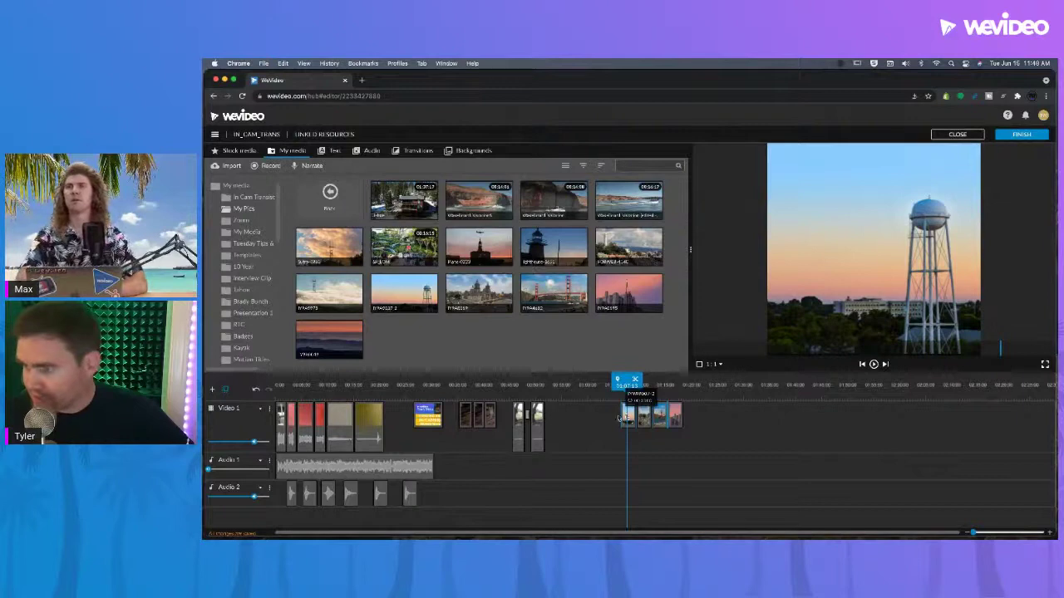
- Remove the animation from the water tower photo to enable its fit, scale and position controls
double_click(625, 418)
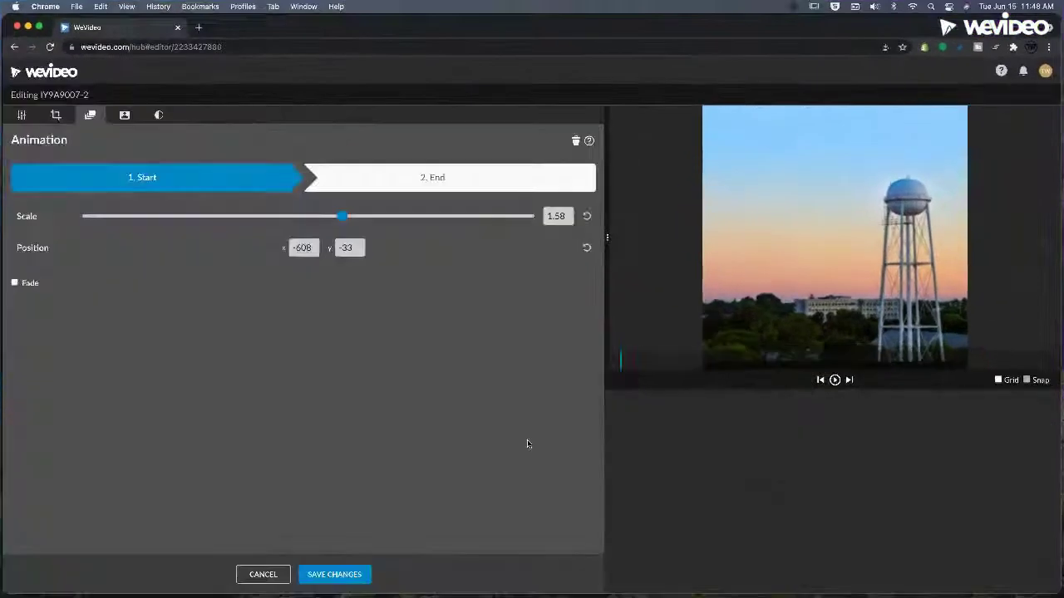
left_click(28, 117)
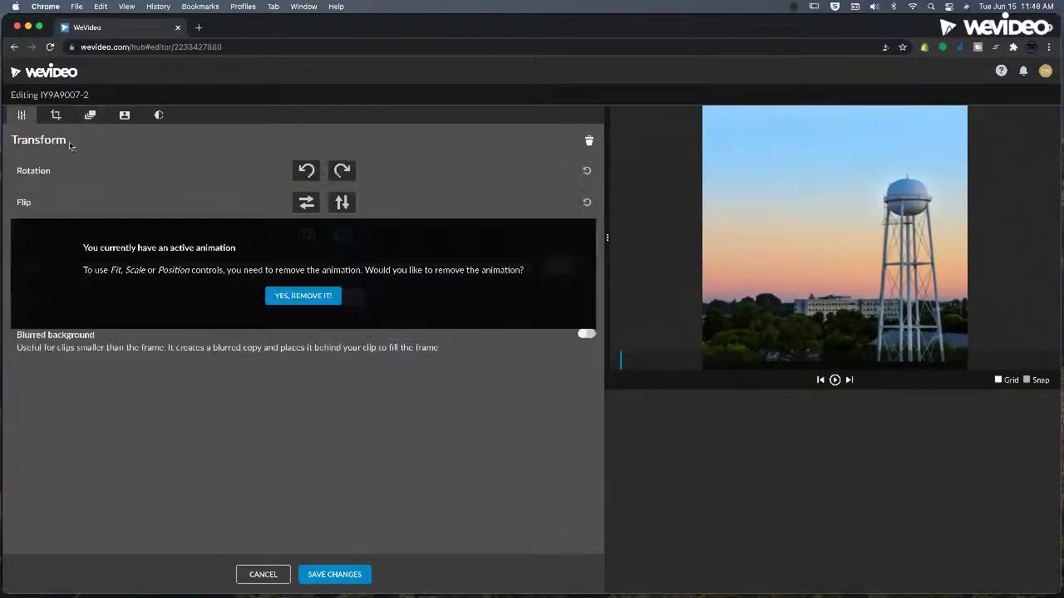
left_click(318, 298)
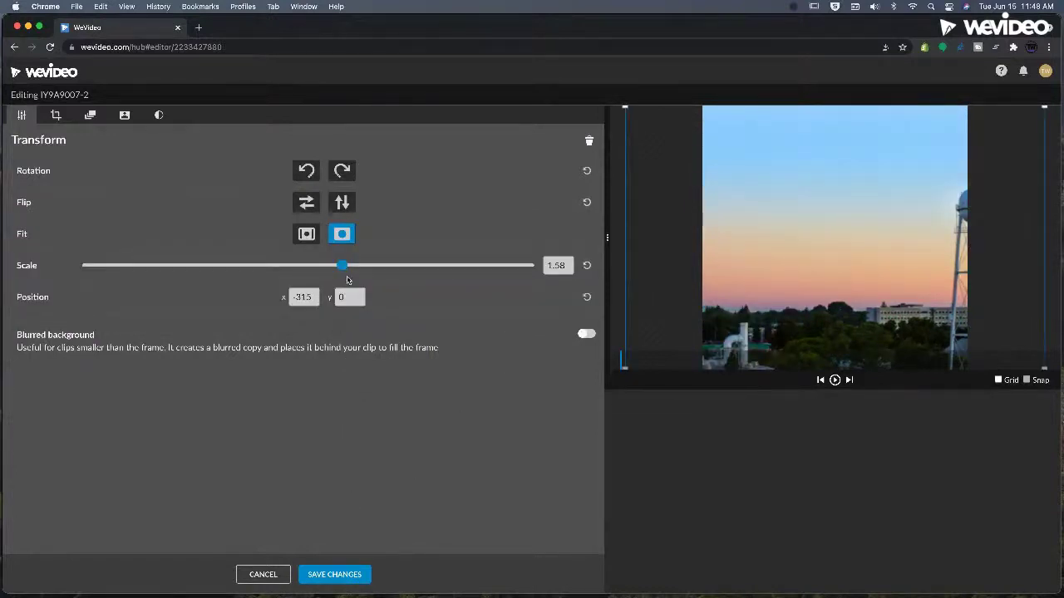
- Reduce the water tower photo's scale to 1 at x 0, y 199, enable its blurred background, and save the changes
left_click_drag(342, 266, 308, 266)
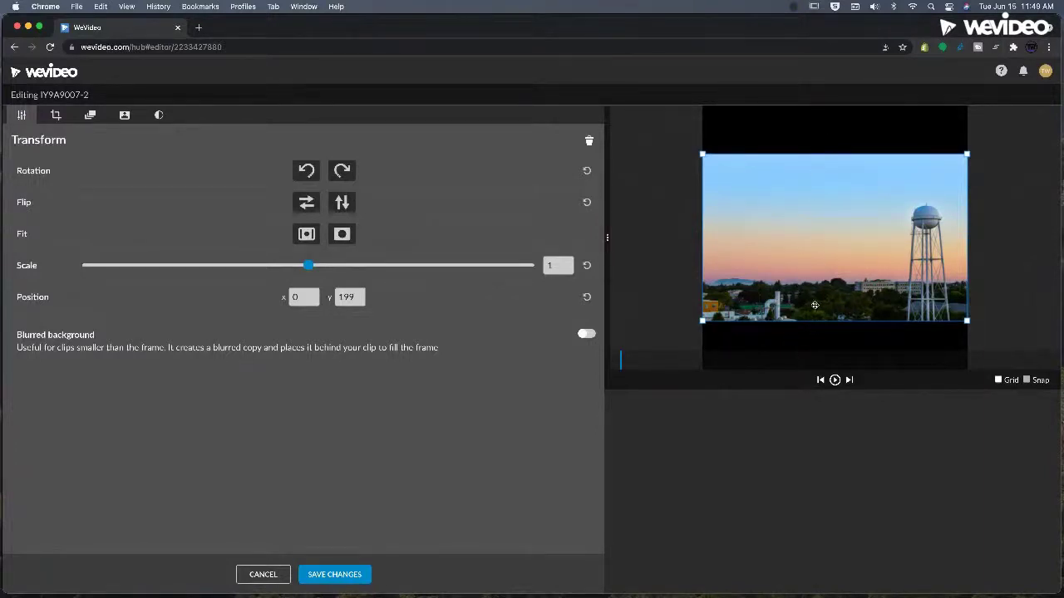
left_click(586, 335)
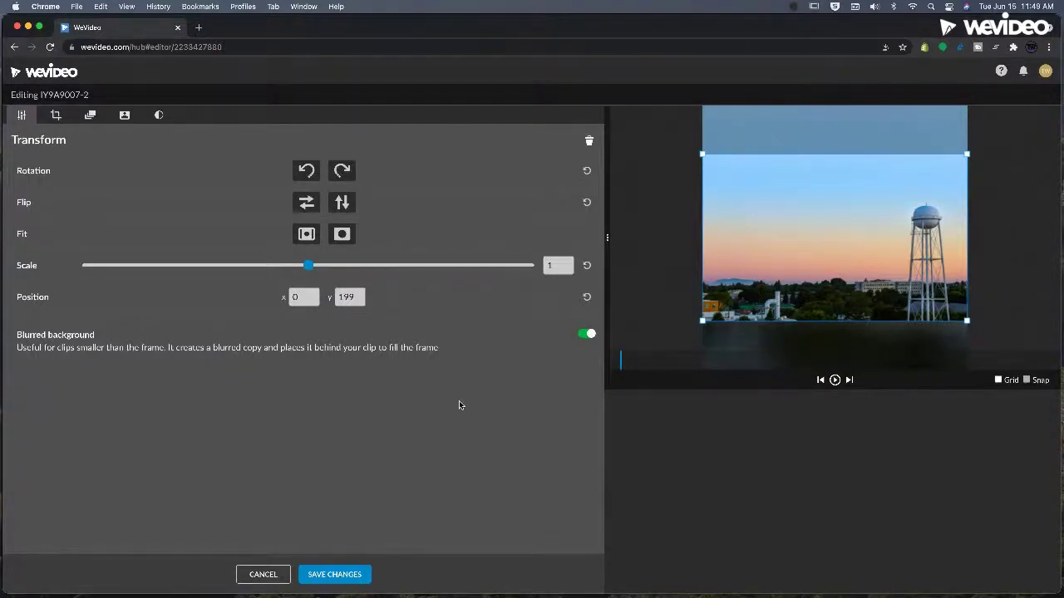
left_click(334, 575)
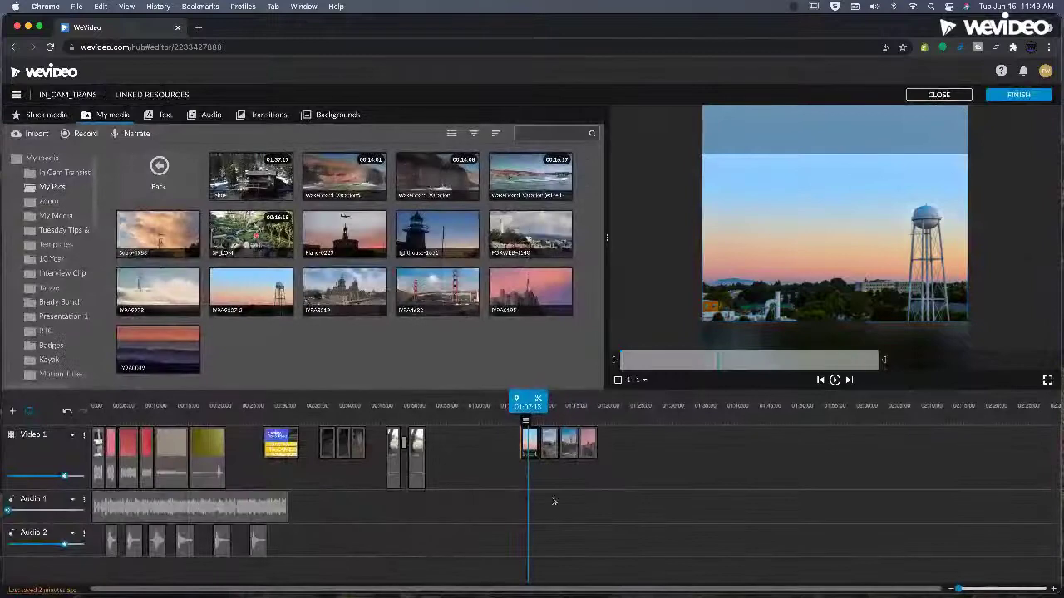
double_click(550, 441)
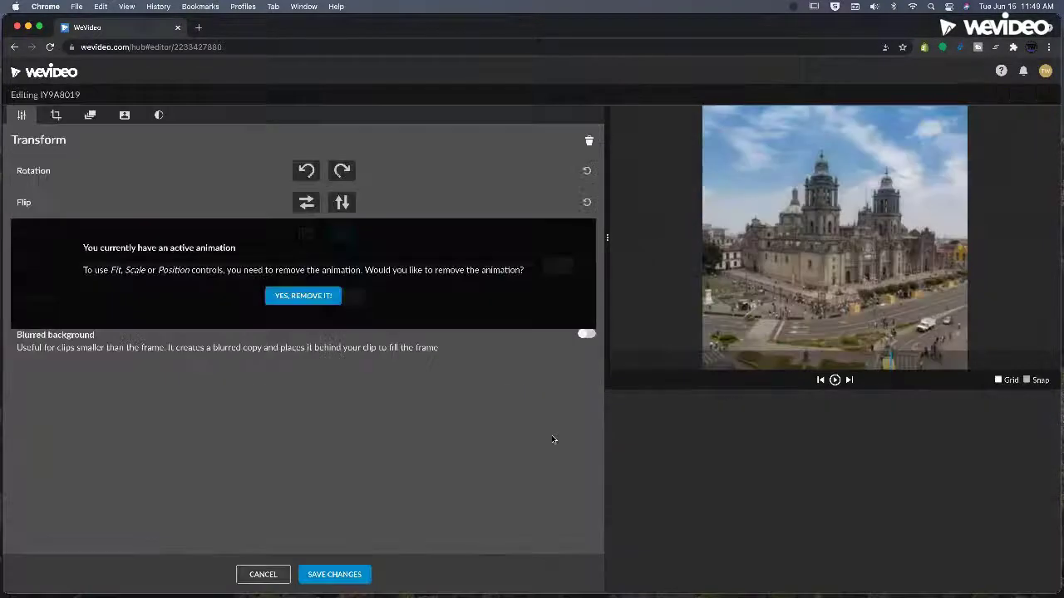
left_click(583, 334)
left_click(585, 335)
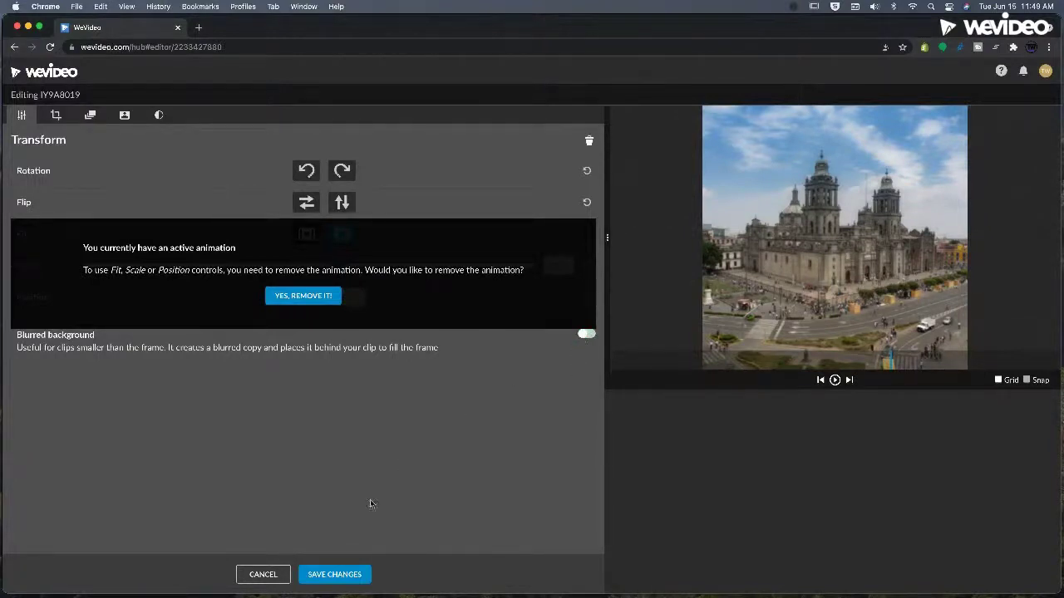
left_click(260, 576)
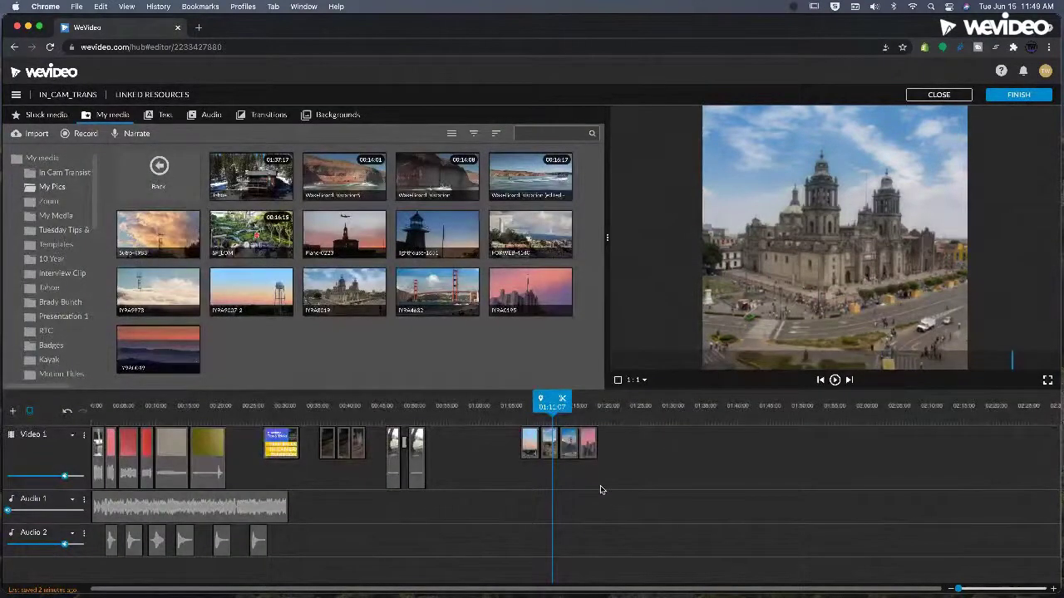
- Remove the bridge photo's animation, scale it to about 1.04, enable its blurred background, and save the changes
left_click(566, 406)
double_click(572, 433)
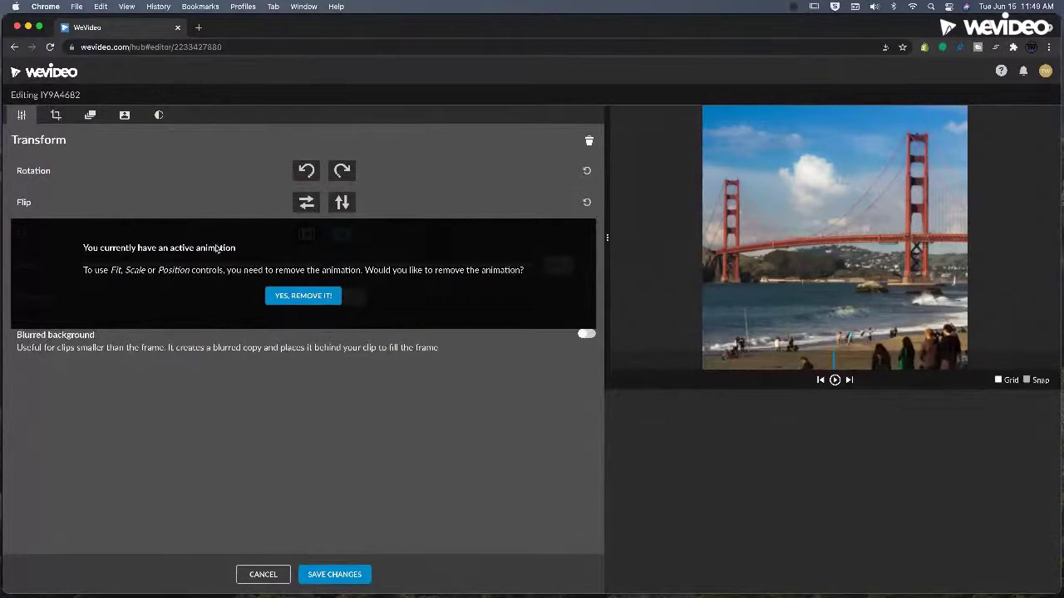
left_click(304, 295)
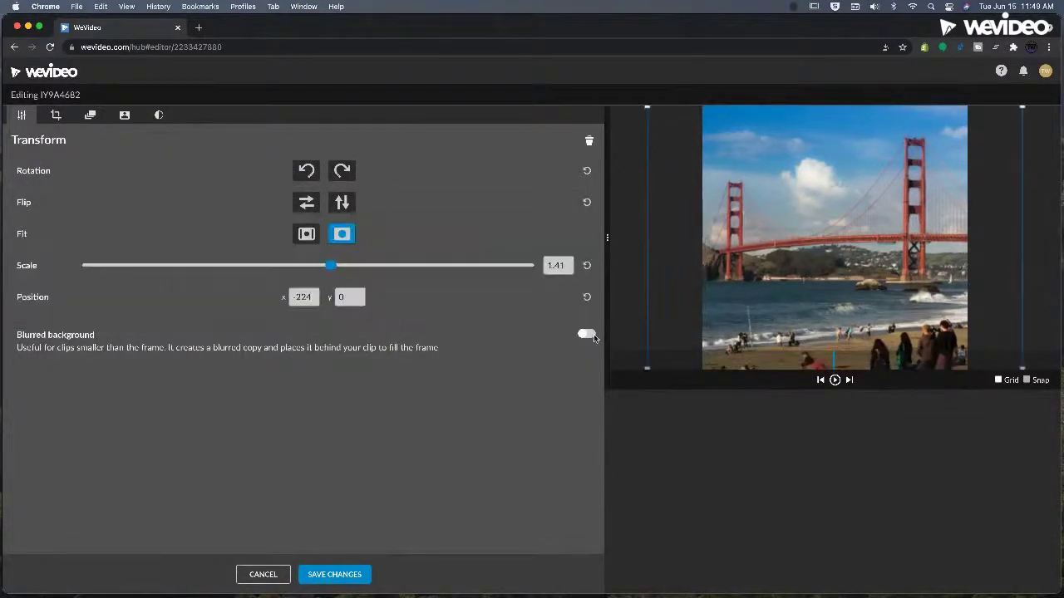
mouse_move(331, 266)
left_mouse_down()
mouse_move(299, 266)
mouse_move(310, 266)
left_mouse_up()
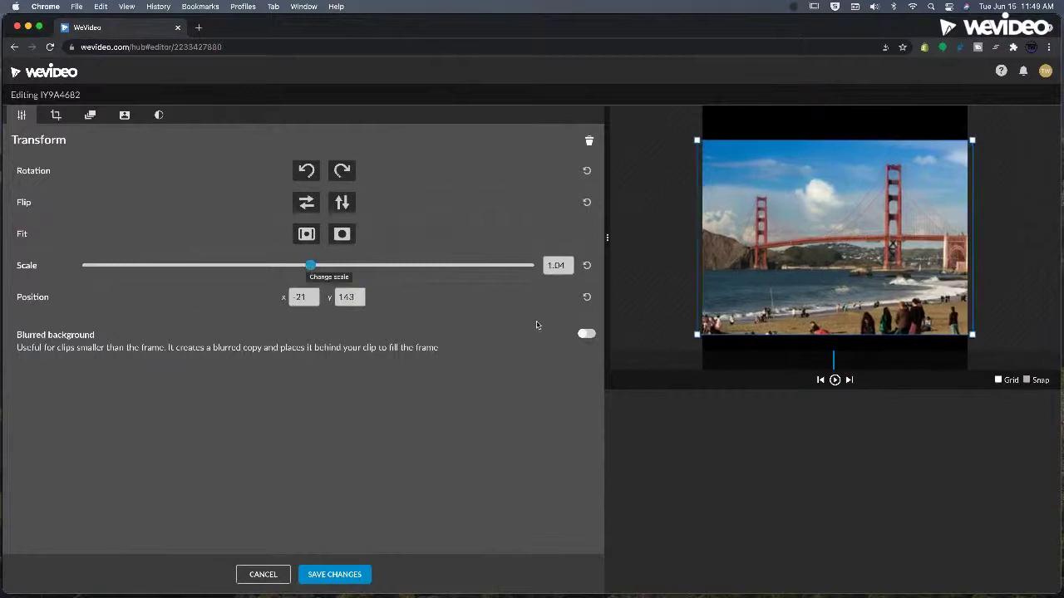
left_click(587, 334)
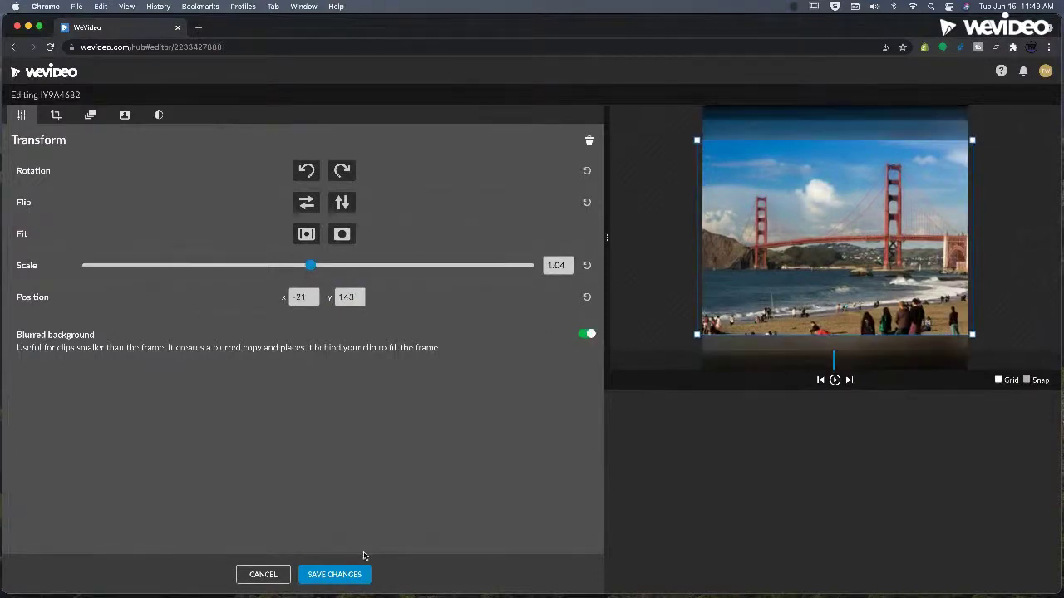
left_click(341, 575)
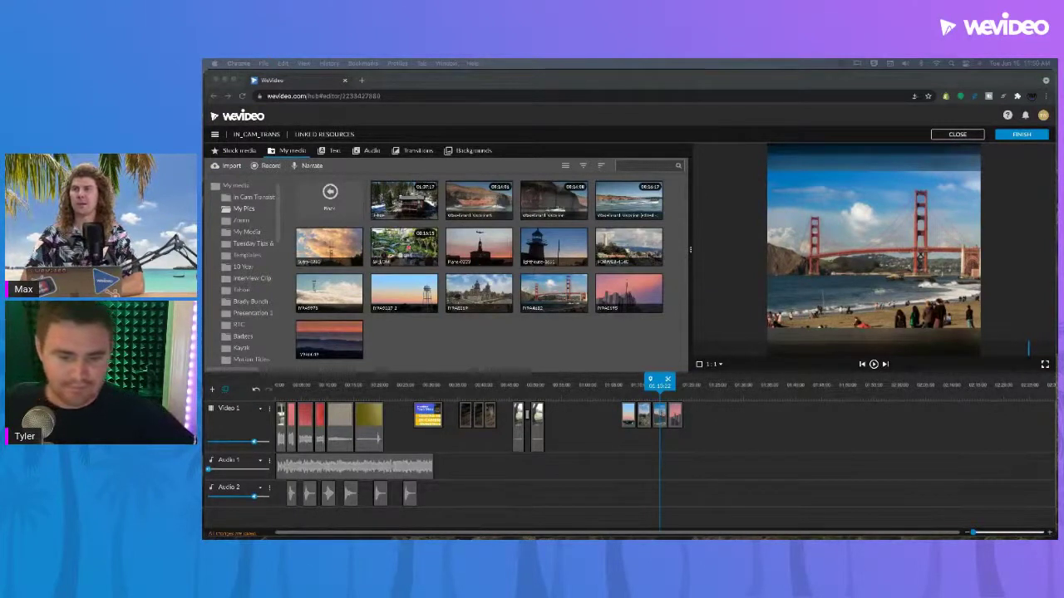
- Reopen the bridge photo's transform settings, set its scale to 1 at about x 0, y 158, and save the changes
left_click(662, 394)
left_click(670, 387)
left_click_drag(675, 380, 661, 382)
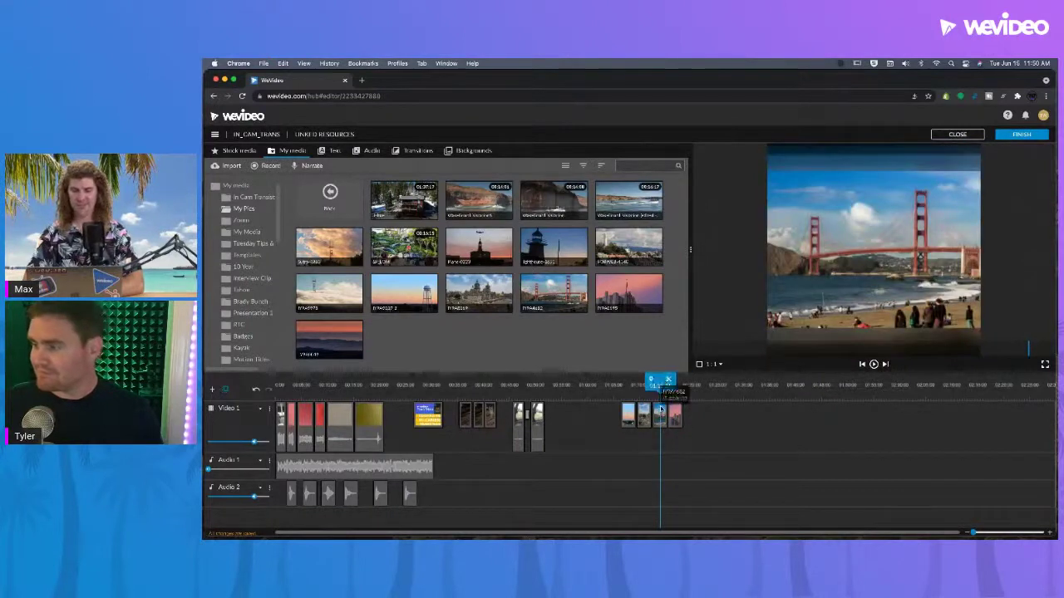
double_click(660, 413)
mouse_move(452, 273)
left_mouse_down()
mouse_move(272, 271)
mouse_move(450, 267)
left_mouse_up()
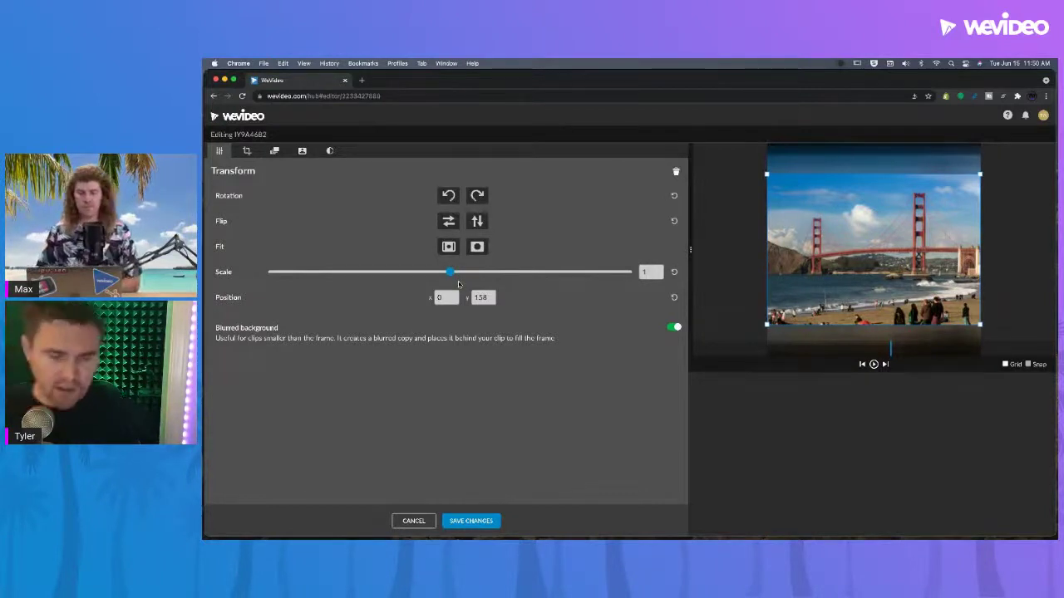
left_click(467, 521)
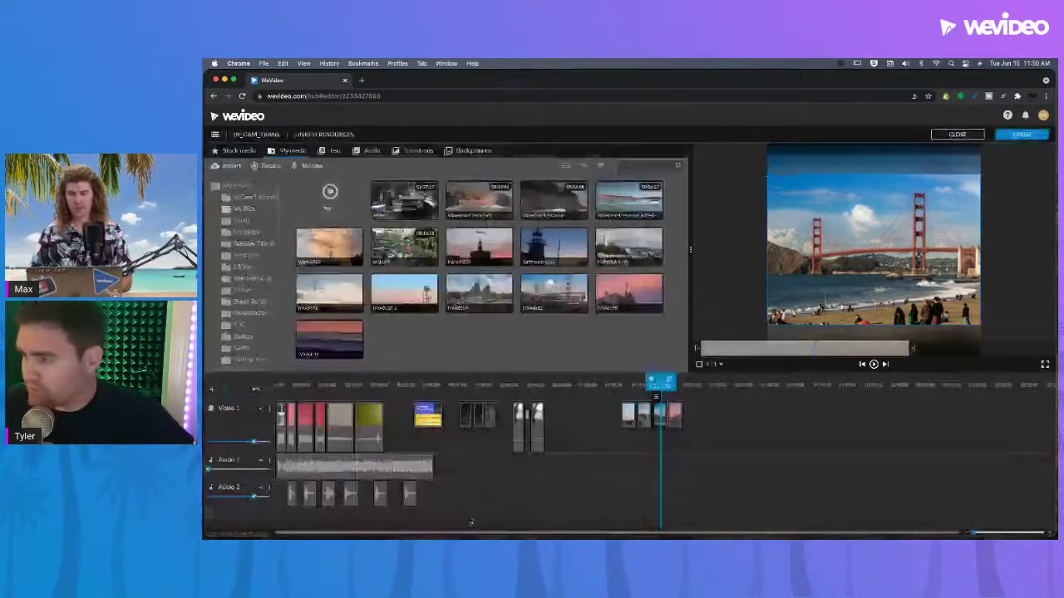
- Play back the pair of clips near 00:50 and the three dark clips that precede them on Video 1
left_click(535, 386)
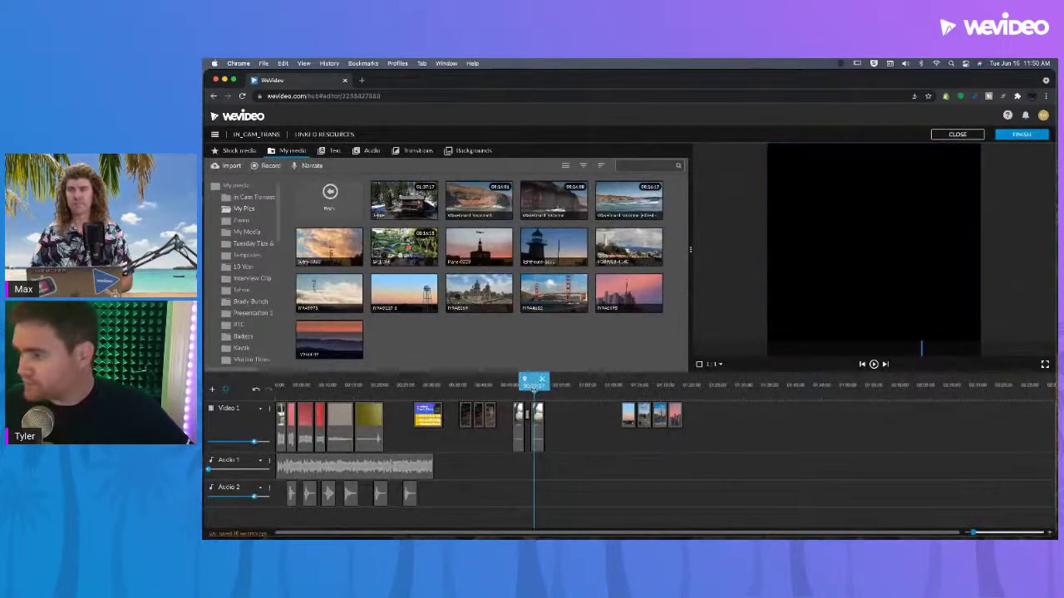
left_click_drag(535, 386, 512, 384)
key("space")
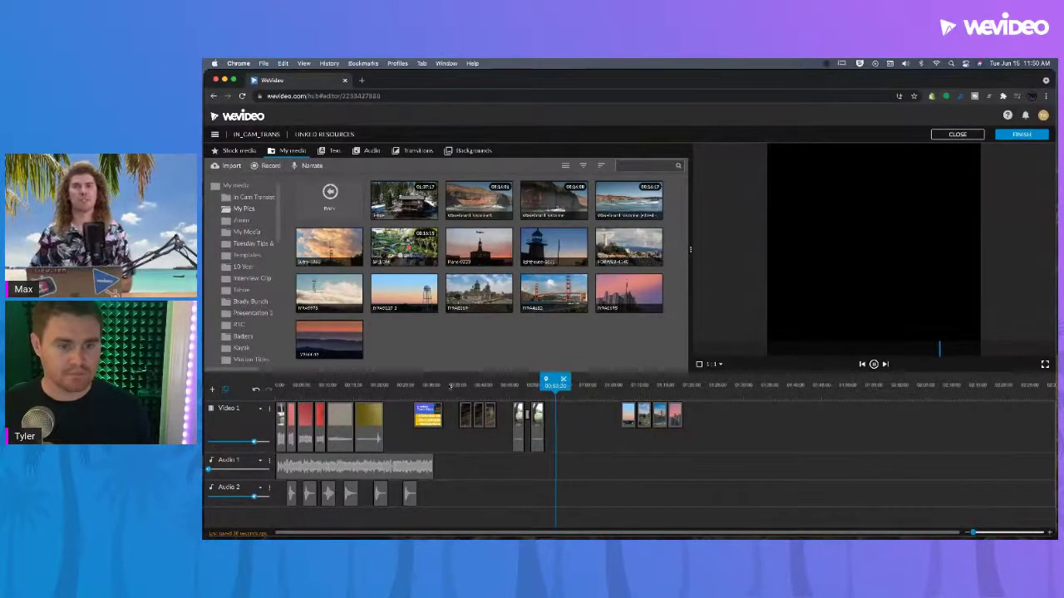
left_click(488, 386)
left_click_drag(480, 387, 466, 387)
key("space")
- Close the gaps between the clips on Video 1 from the three dark clips through the last photo
left_click_drag(726, 439, 468, 417)
right_click(467, 417)
left_click(478, 423)
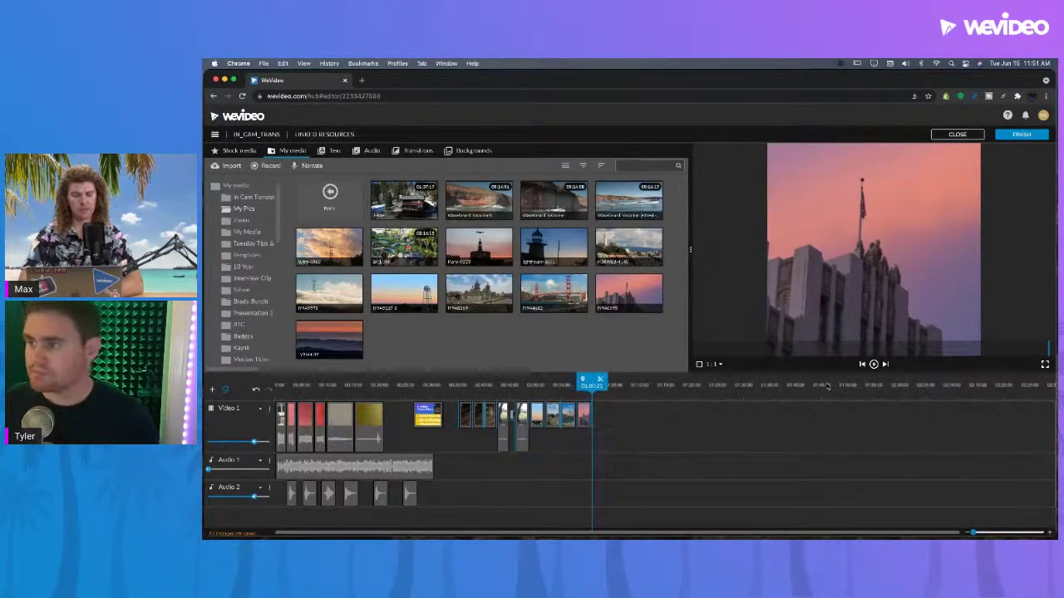
- Browse the standard transitions library and preview wipe transitions such as Wipe left
left_click(411, 157)
scroll(410, 250, "down", 2)
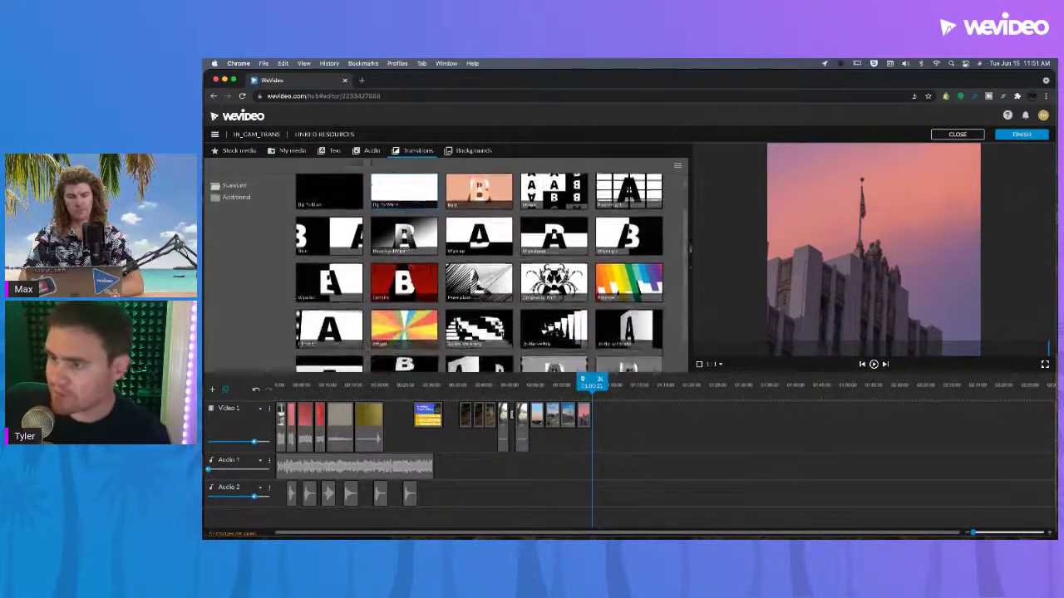
scroll(411, 251, "down", 2)
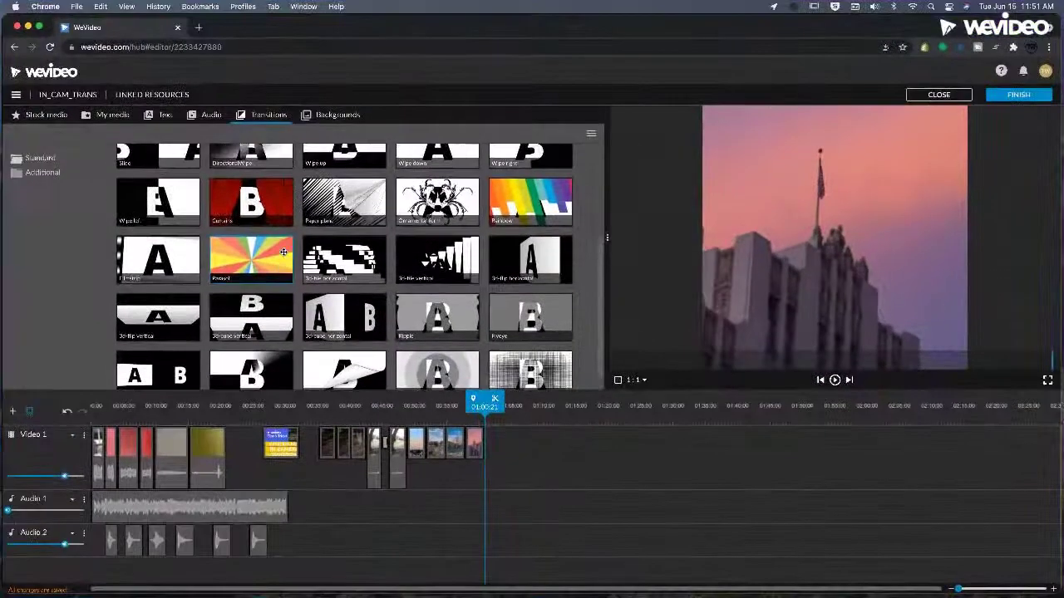
scroll(430, 261, "up", 5)
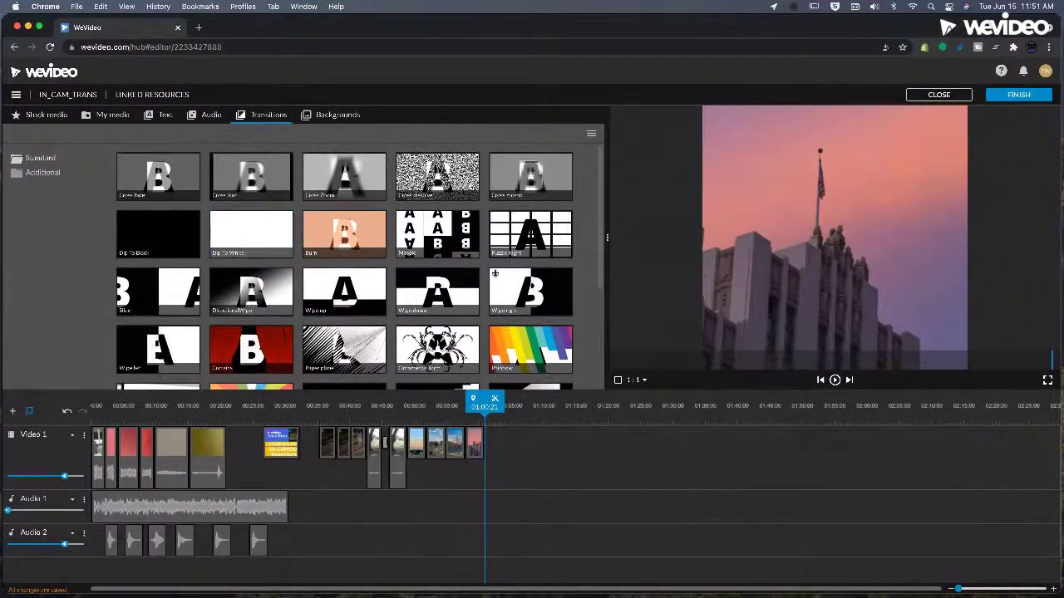
scroll(523, 297, "down", 1)
scroll(526, 301, "down", 3)
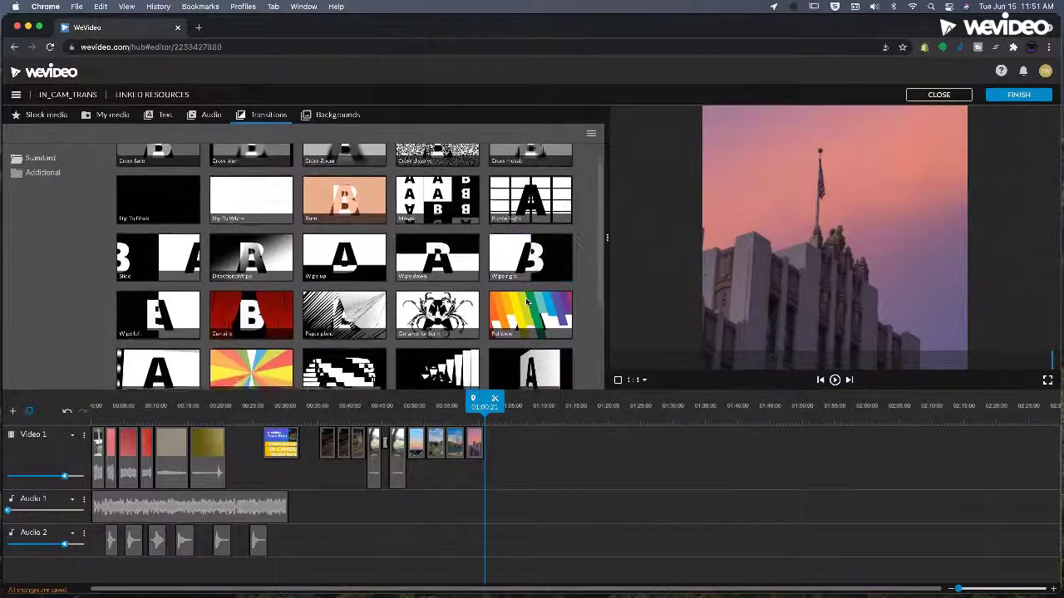
scroll(525, 299, "down", 3)
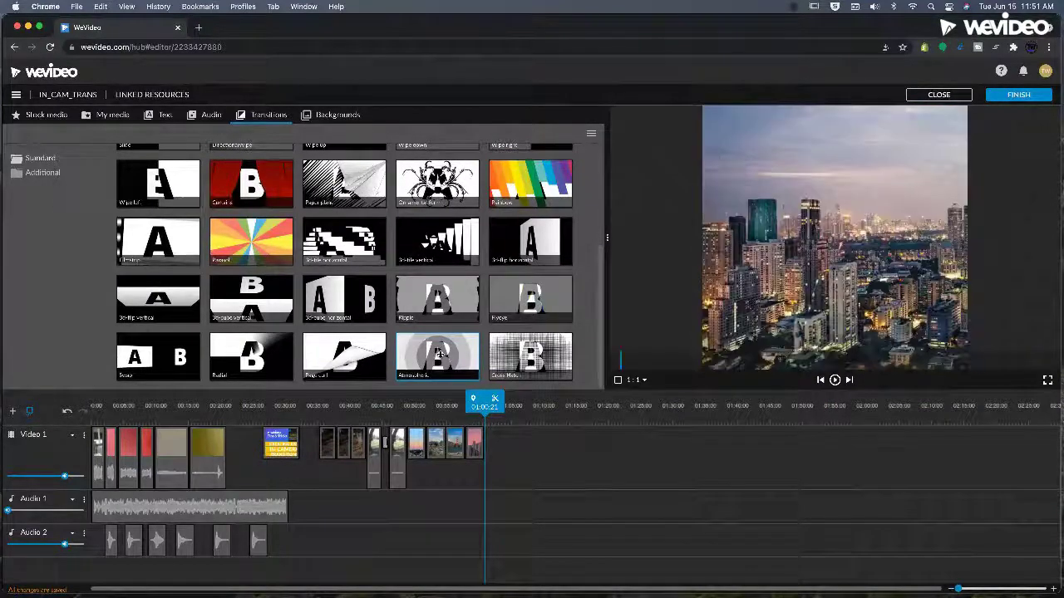
scroll(438, 332, "up", 3)
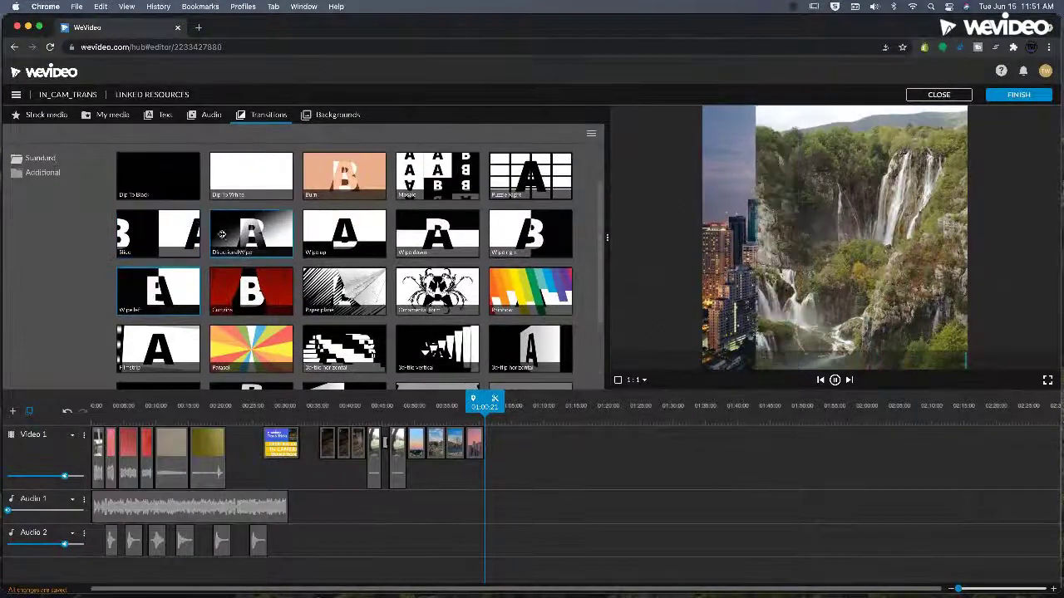
scroll(277, 250, "up", 2)
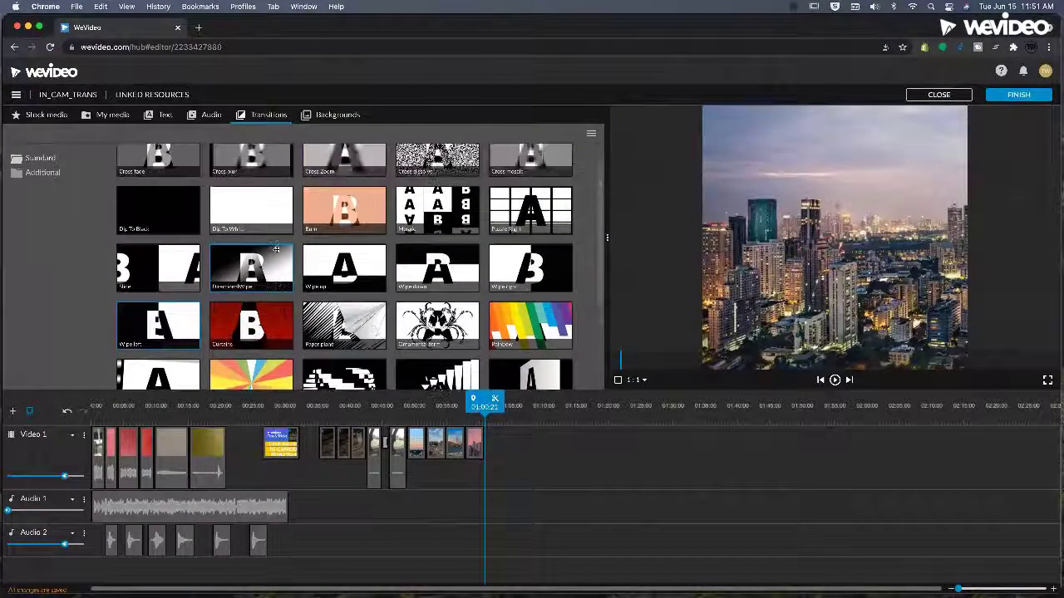
scroll(276, 250, "down", 3)
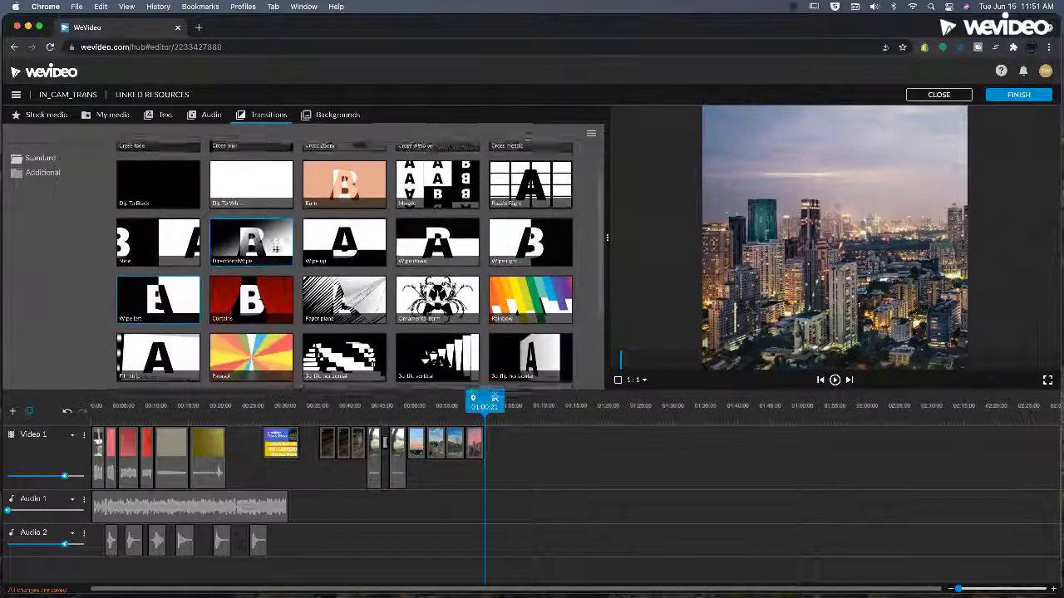
scroll(276, 250, "down", 1)
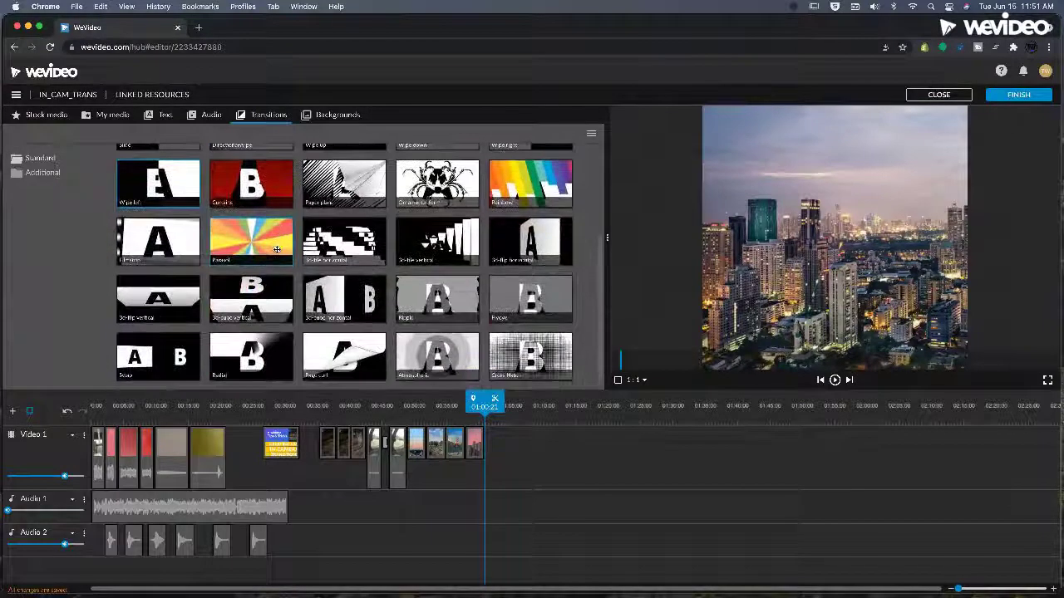
- Preview the Flyeye and Ripple transitions and look through the rest of the standard collection
left_click(540, 311)
left_click(399, 303)
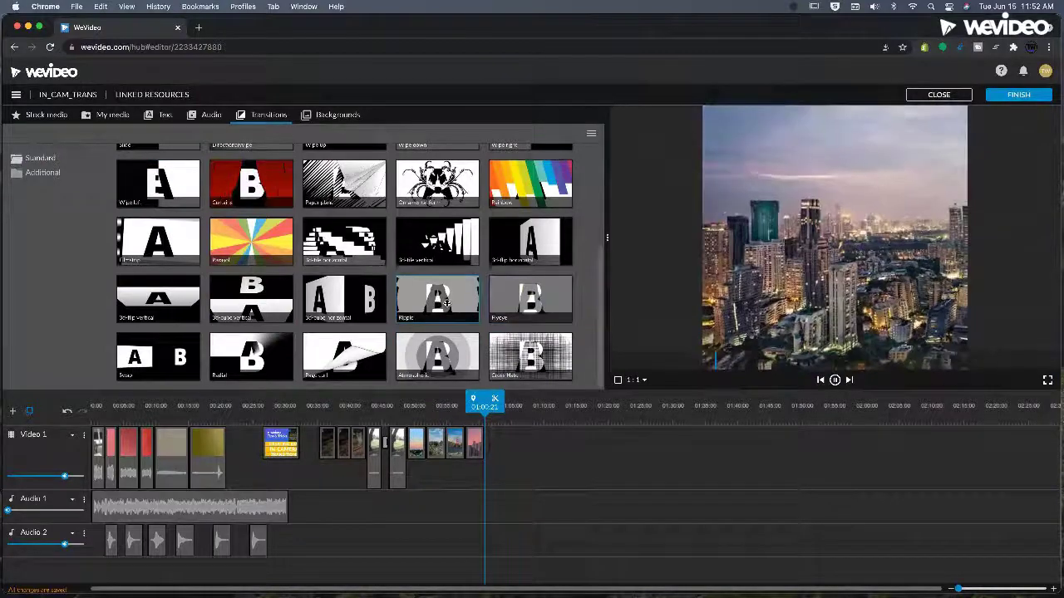
scroll(394, 303, "up", 3)
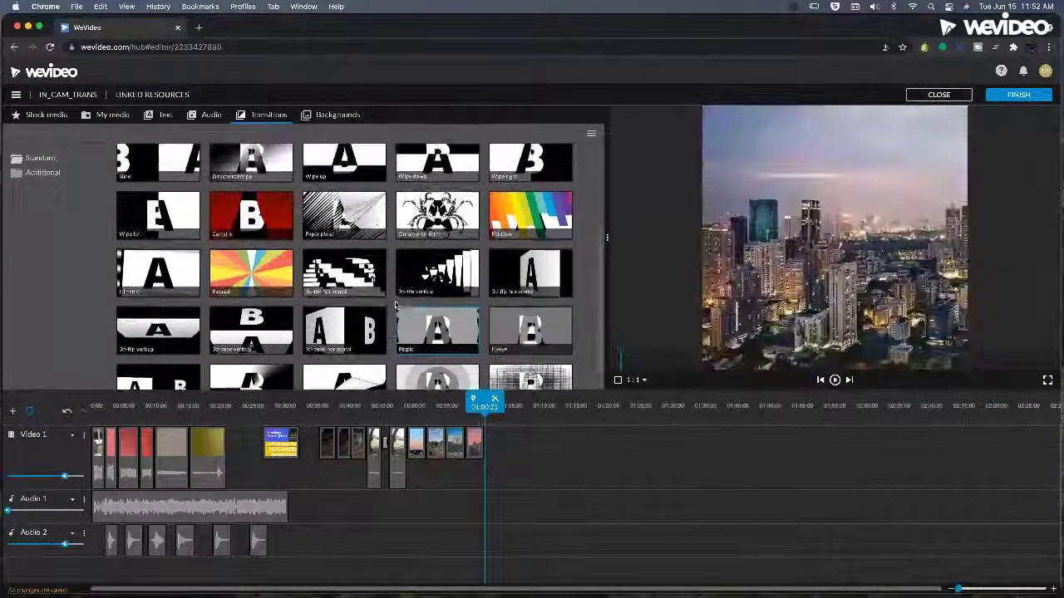
scroll(395, 306, "up", 5)
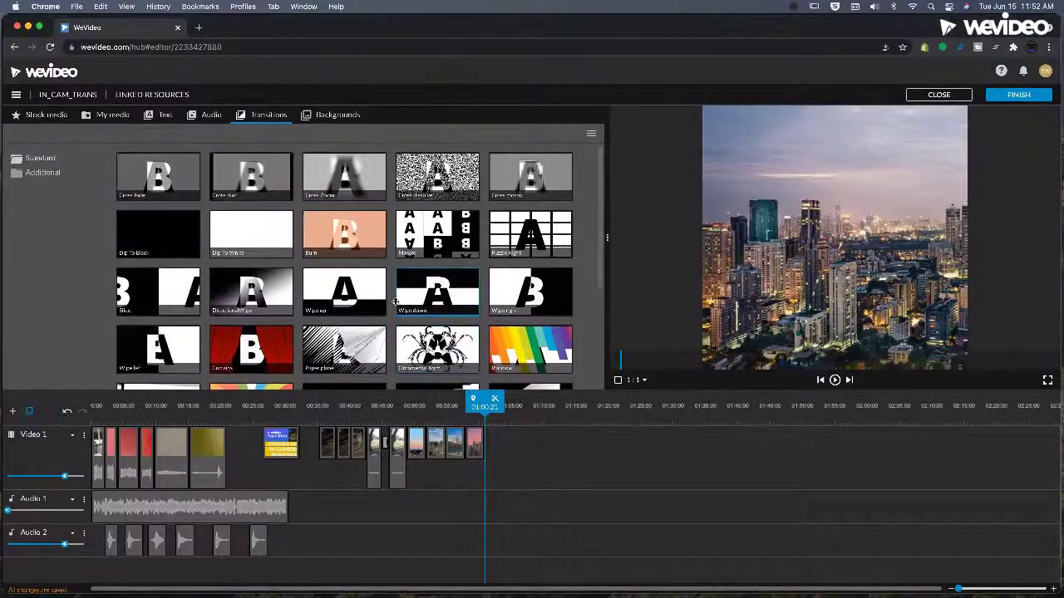
scroll(394, 303, "down", 7)
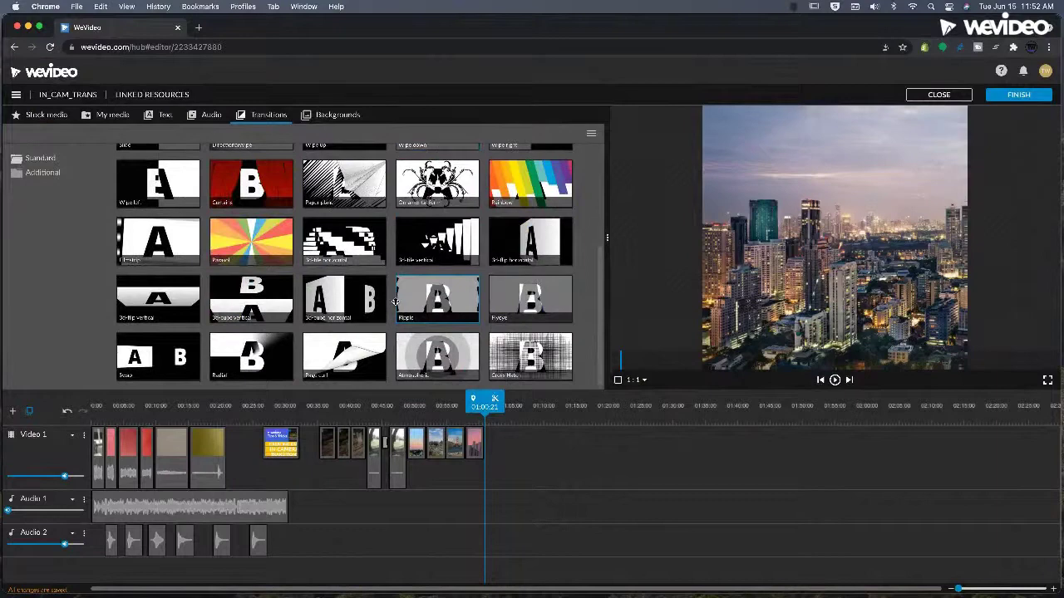
- Examine the additional grid-style transitions, and return to the standard collection to preview Ripple and Flyeye again
left_click(44, 173)
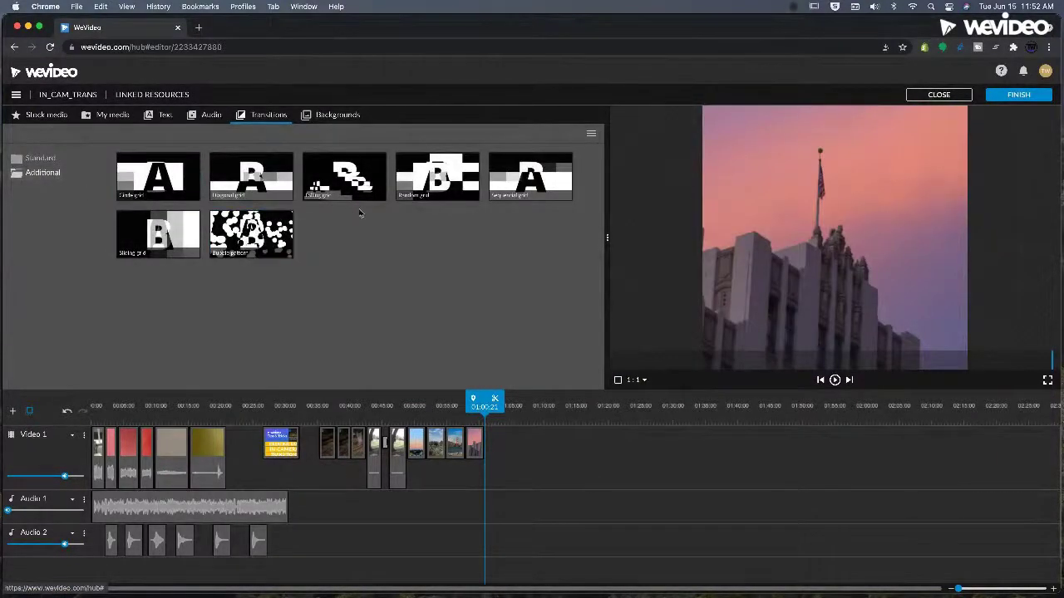
left_click(39, 158)
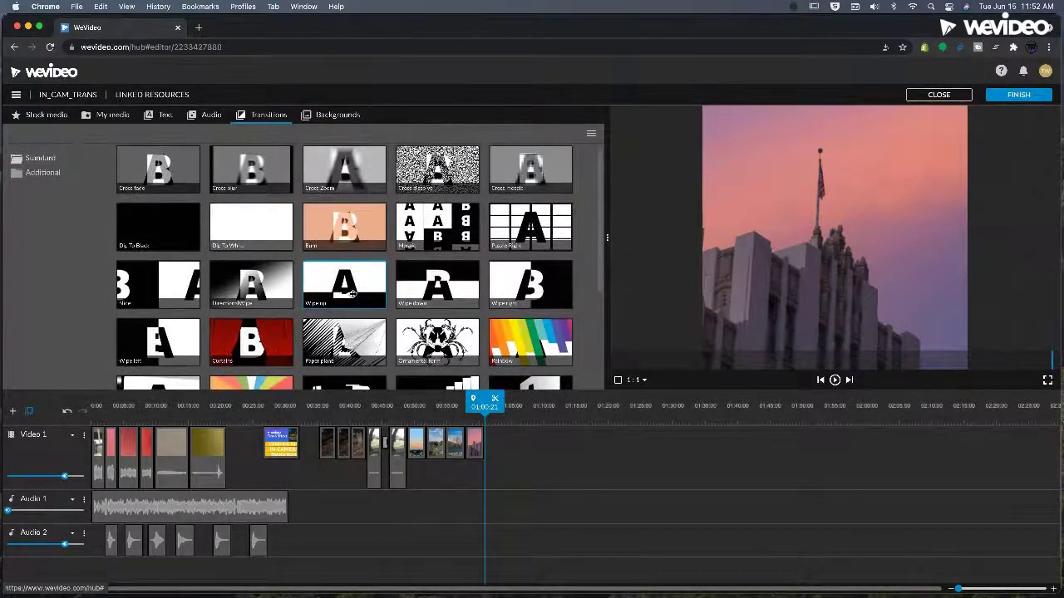
scroll(351, 293, "down", 5)
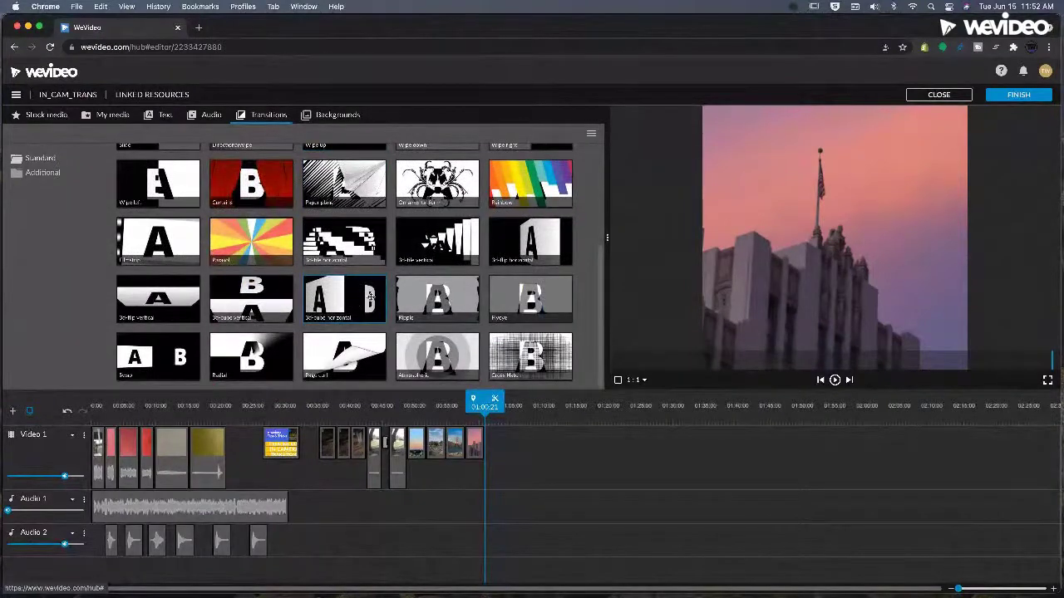
left_click(460, 296)
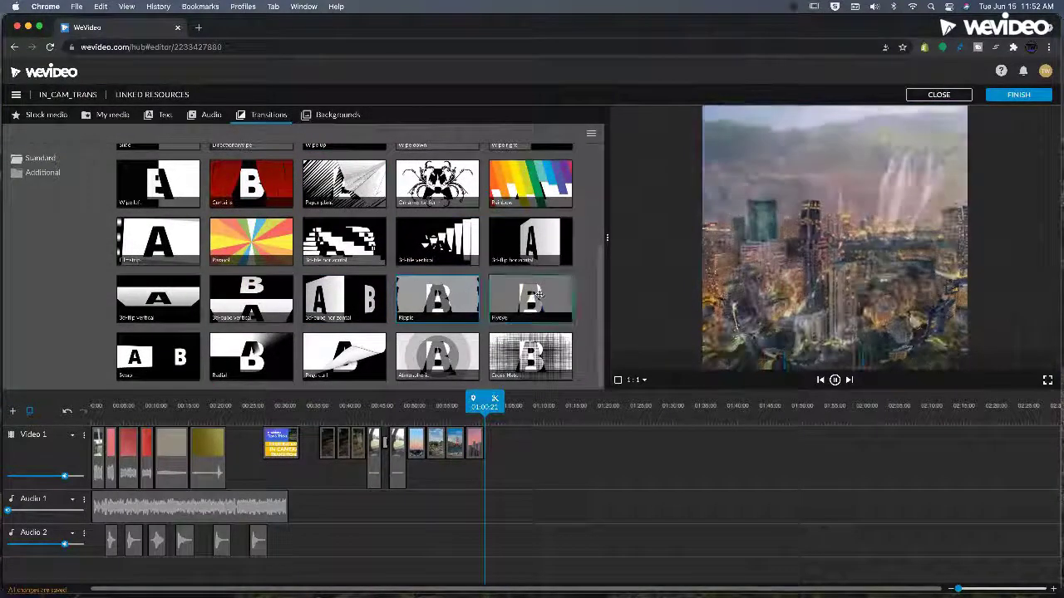
left_click(532, 301)
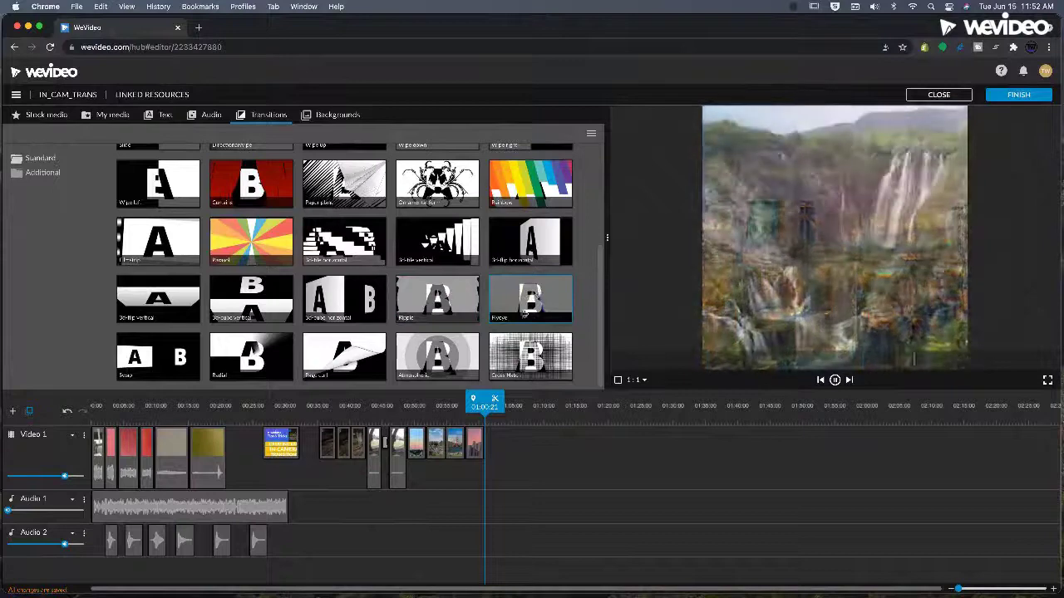
- Try the Atmospheric transition between the last two photos on Video 1, play it back, and remove it
left_click(458, 351)
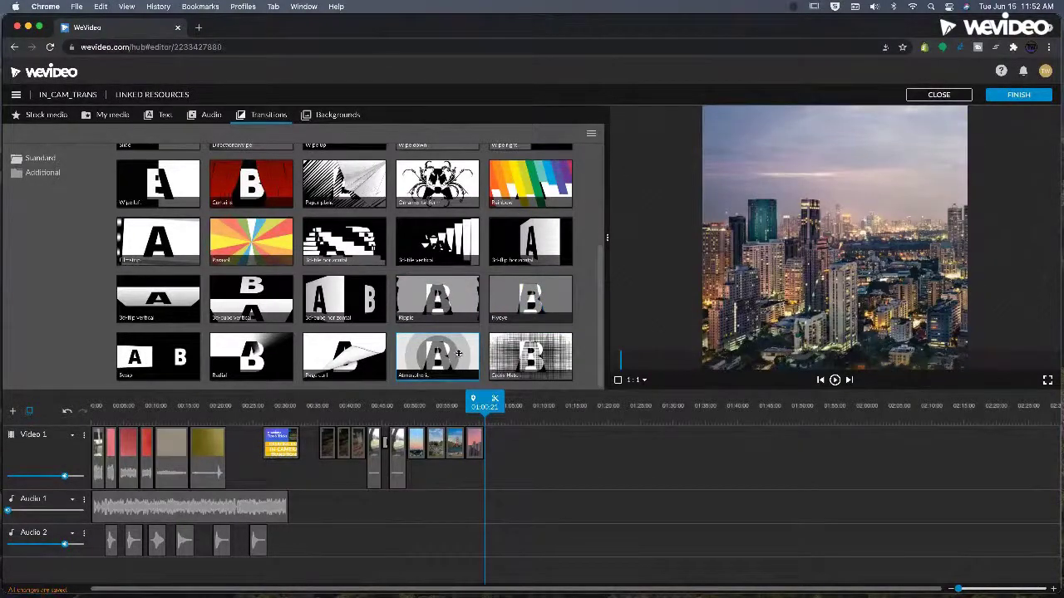
left_click(462, 406)
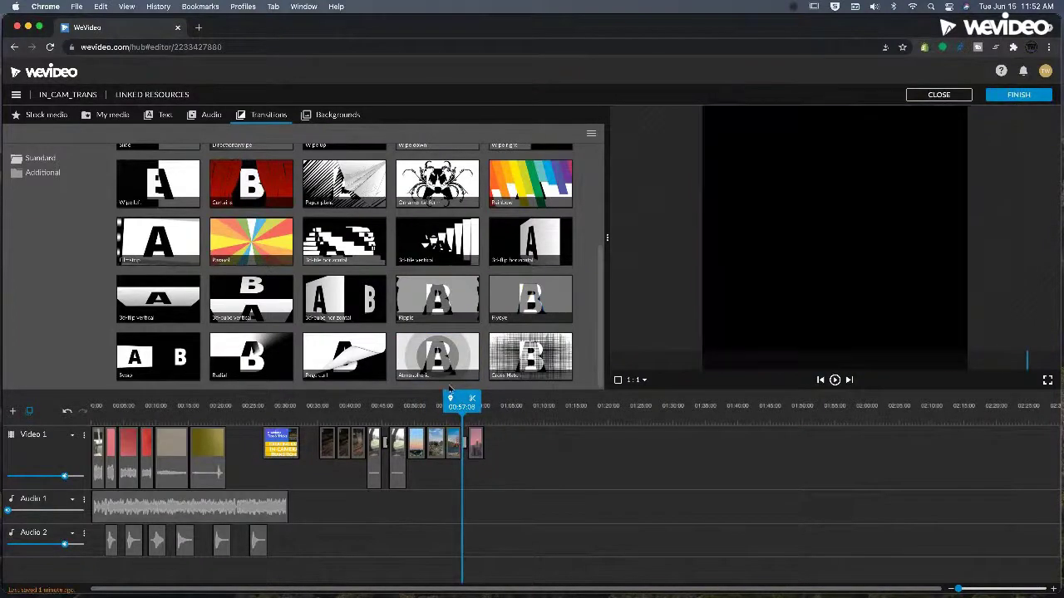
key("space")
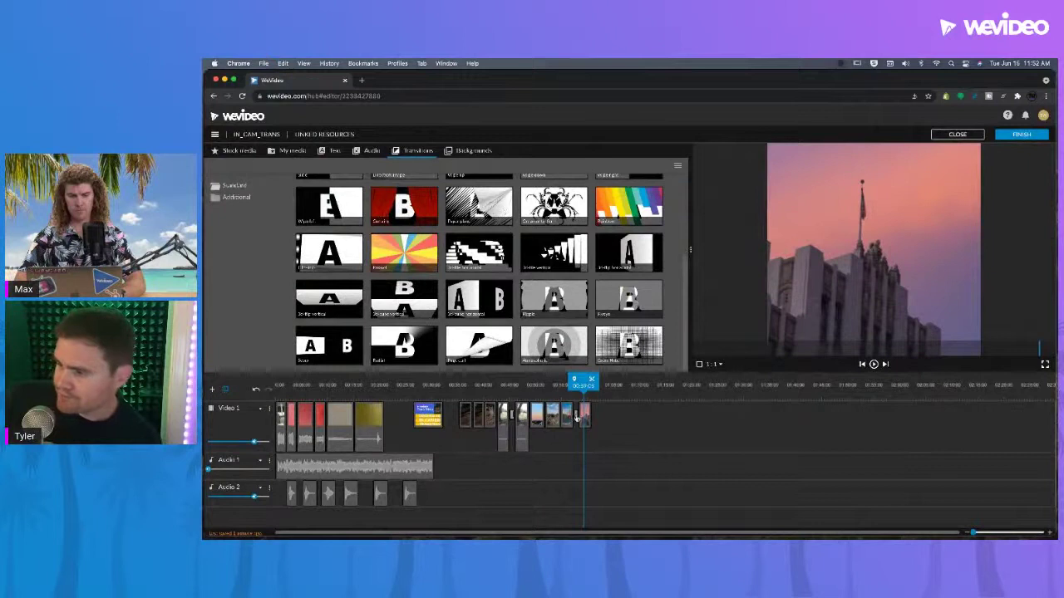
left_click(576, 417)
left_click(630, 340)
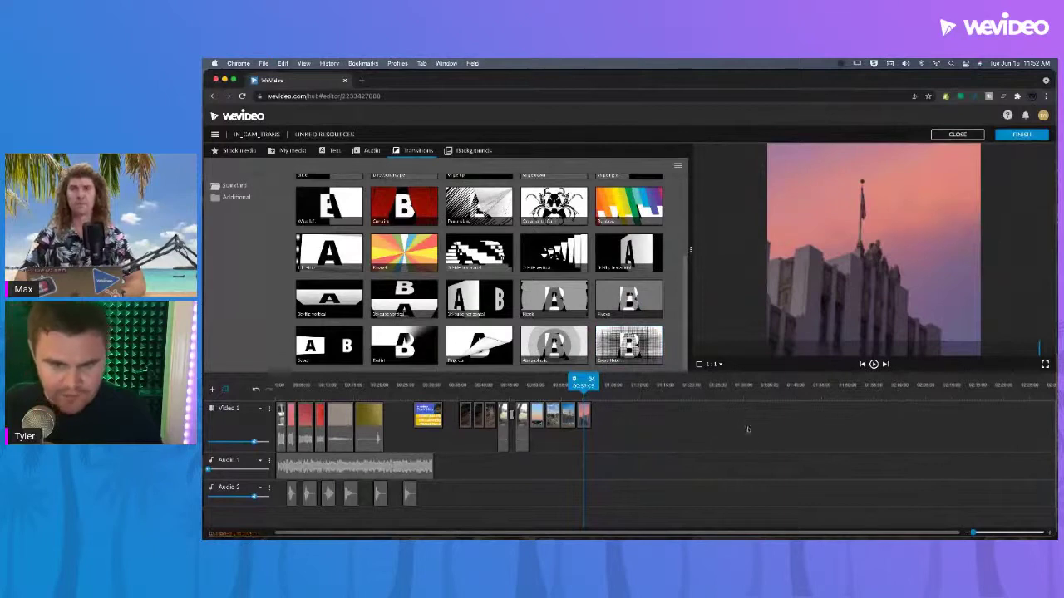
- Look through the standard transitions collection again and move the playhead back to the bridge photo on Video 1
scroll(555, 276, "up", 3)
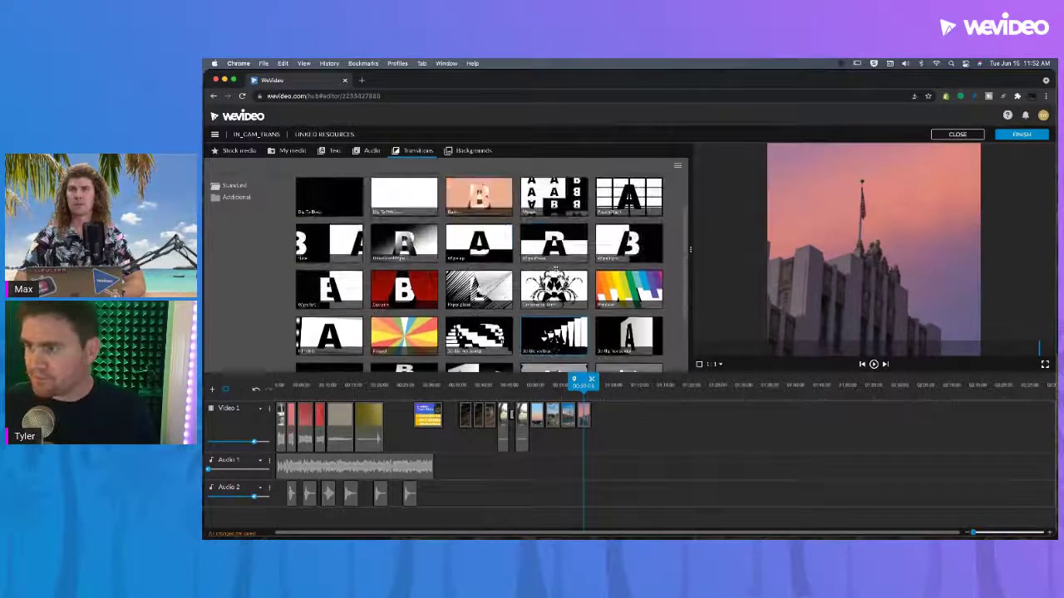
scroll(555, 270, "down", 2)
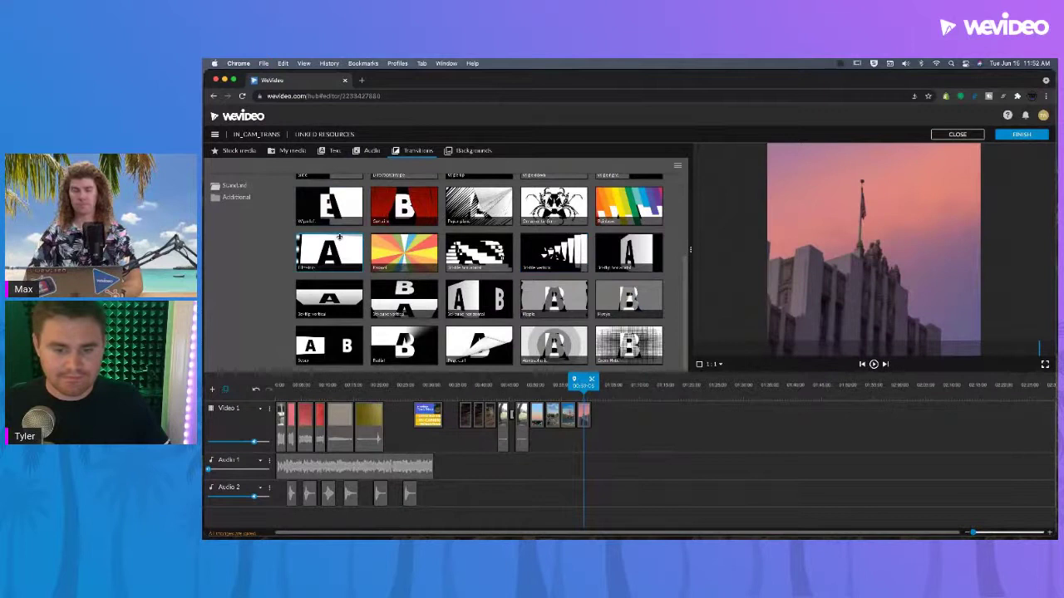
scroll(376, 263, "up", 3)
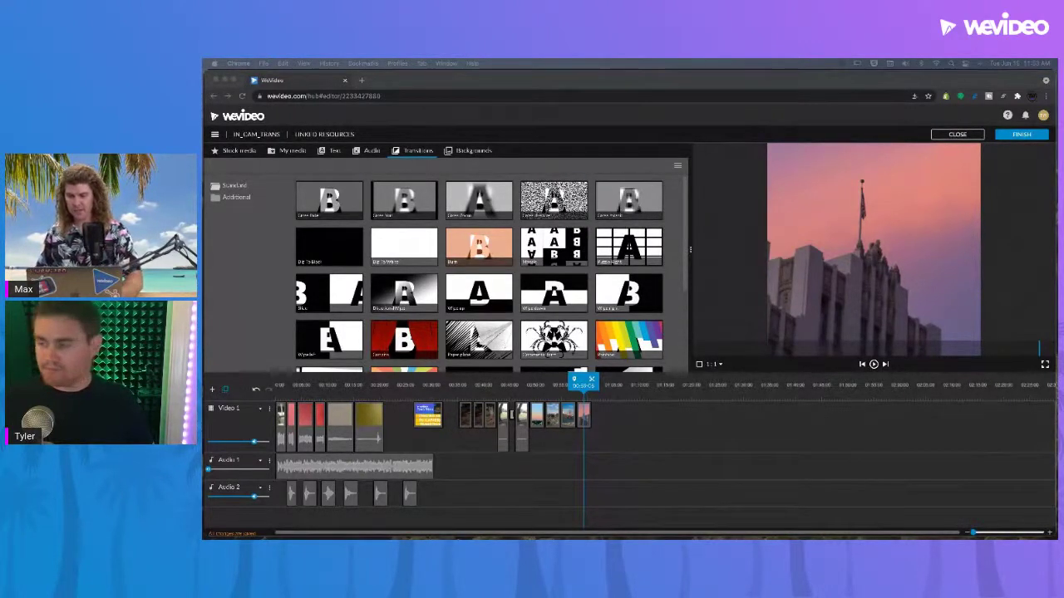
left_click_drag(581, 381, 568, 382)
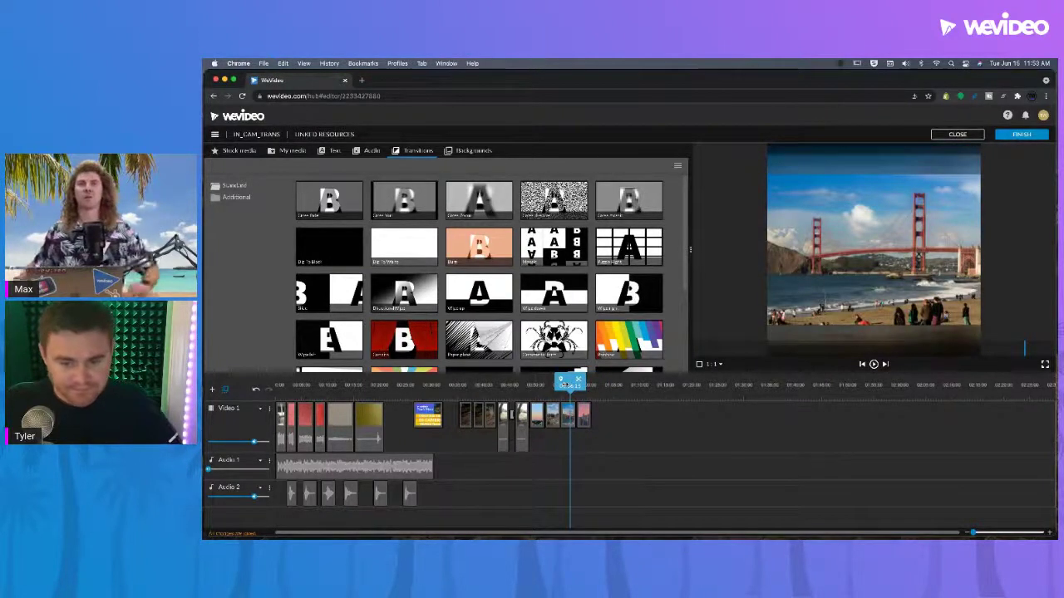